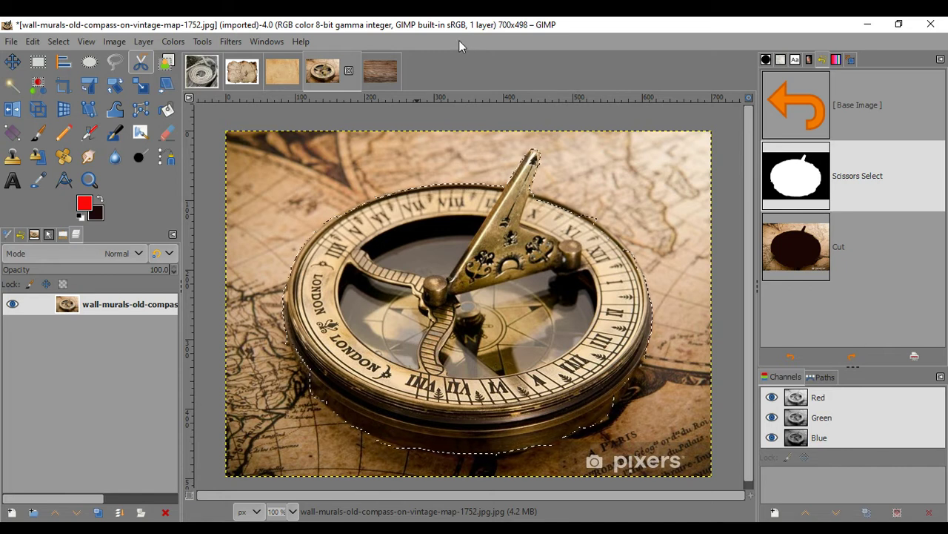
# Look through the open rope, old map, old newspaper, compass and wood images, comparing the rope source with the wood image.
pyautogui.click(212, 77)
pyautogui.click(255, 74)
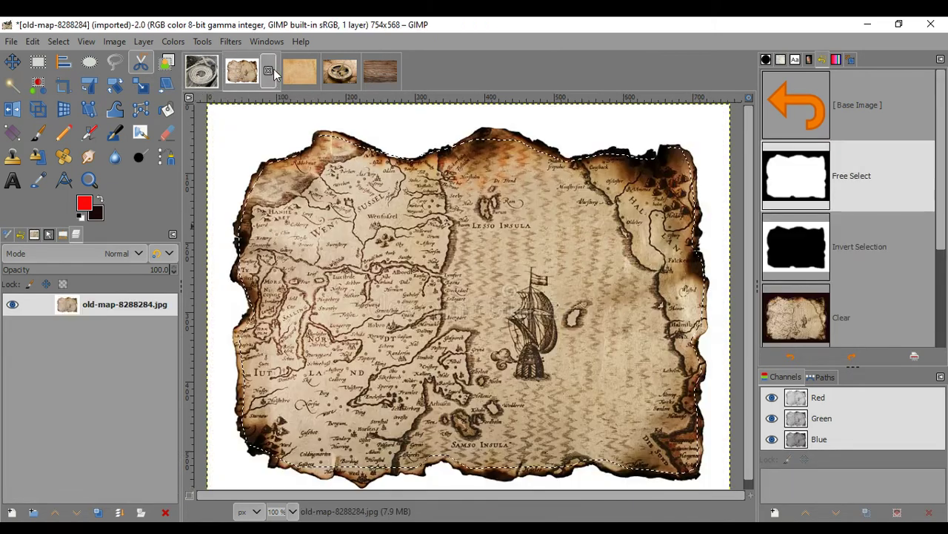
pyautogui.click(297, 71)
pyautogui.click(341, 71)
pyautogui.click(380, 71)
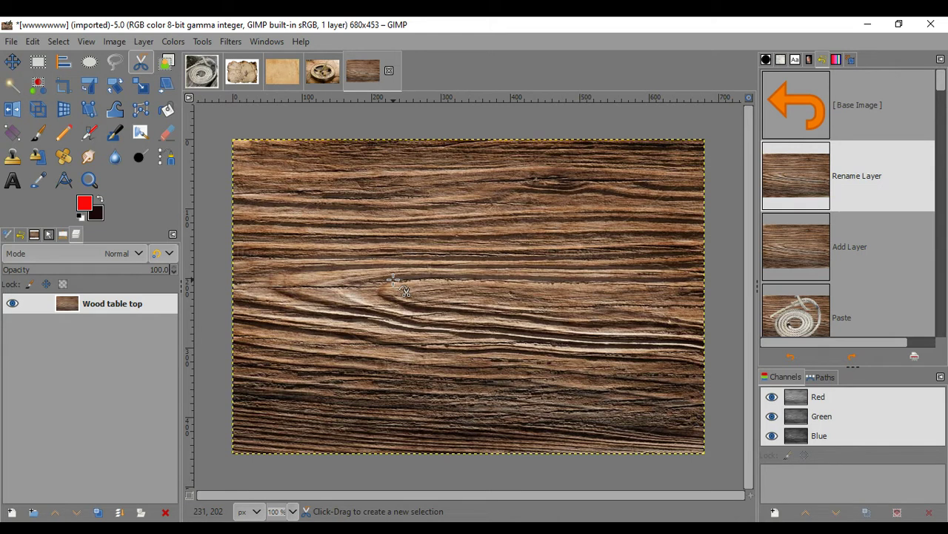
pyautogui.click(208, 72)
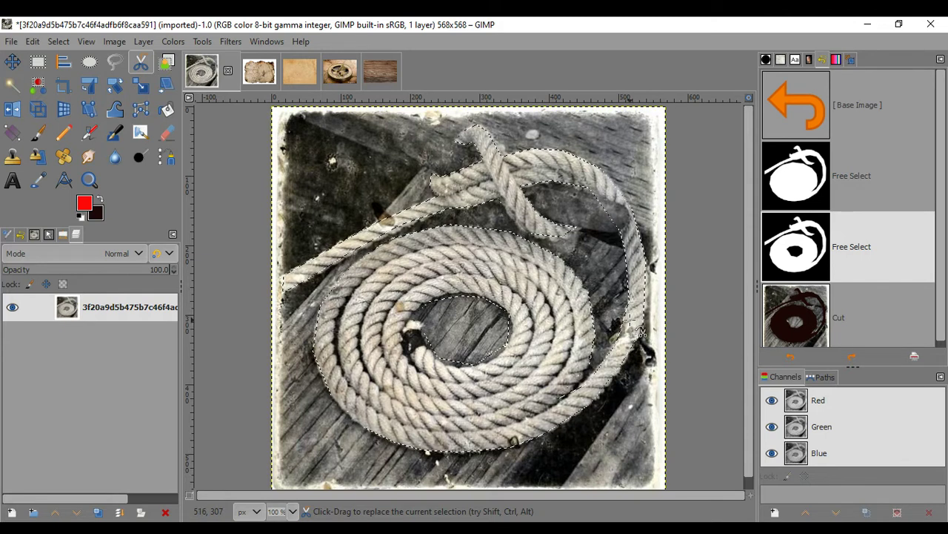
pyautogui.click(380, 71)
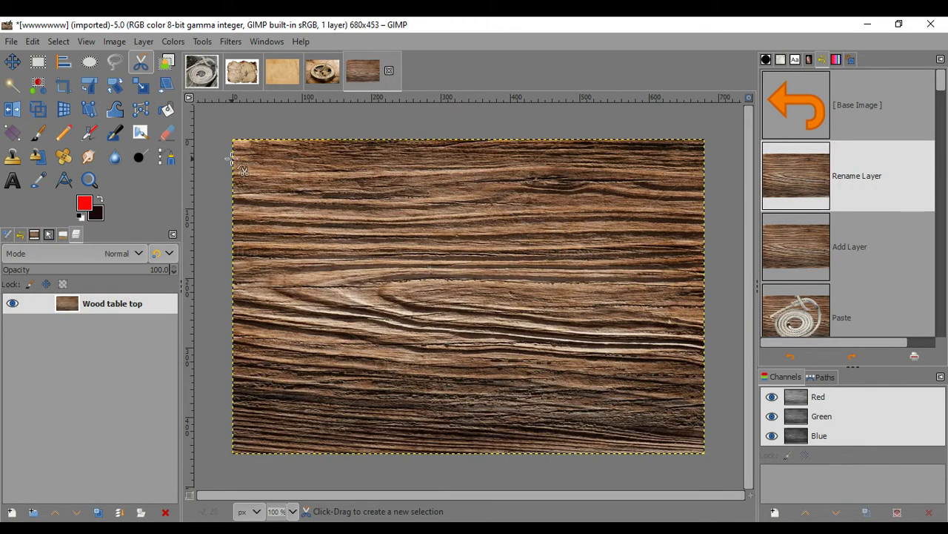
pyautogui.click(214, 80)
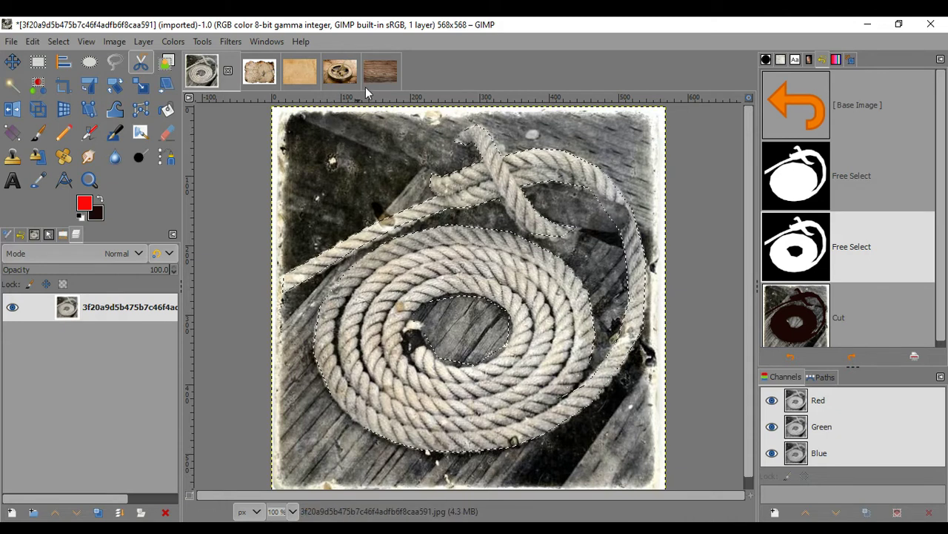
pyautogui.click(389, 72)
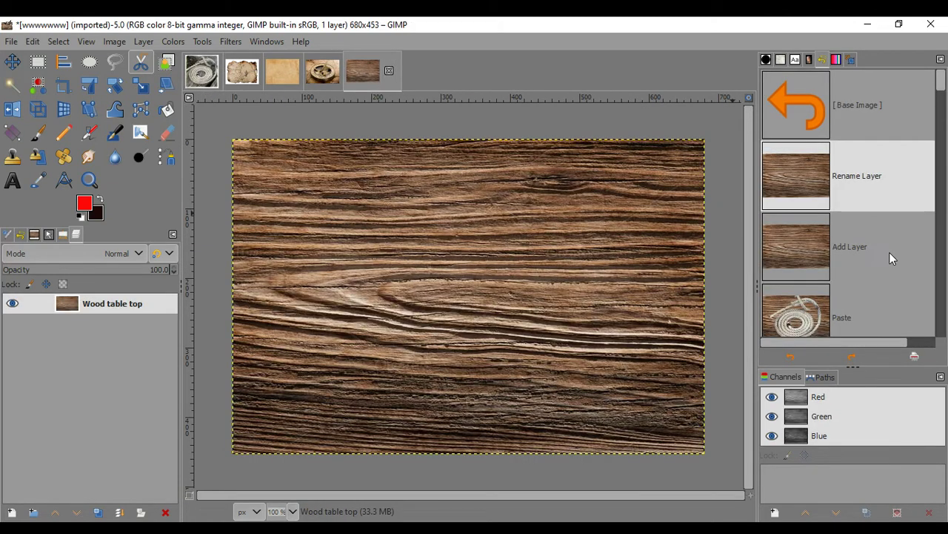
# Restore the wood image to its "Scale to 286 x 200" history state, and toggle the Wood table top layer's visibility off and on.
pyautogui.click(868, 252)
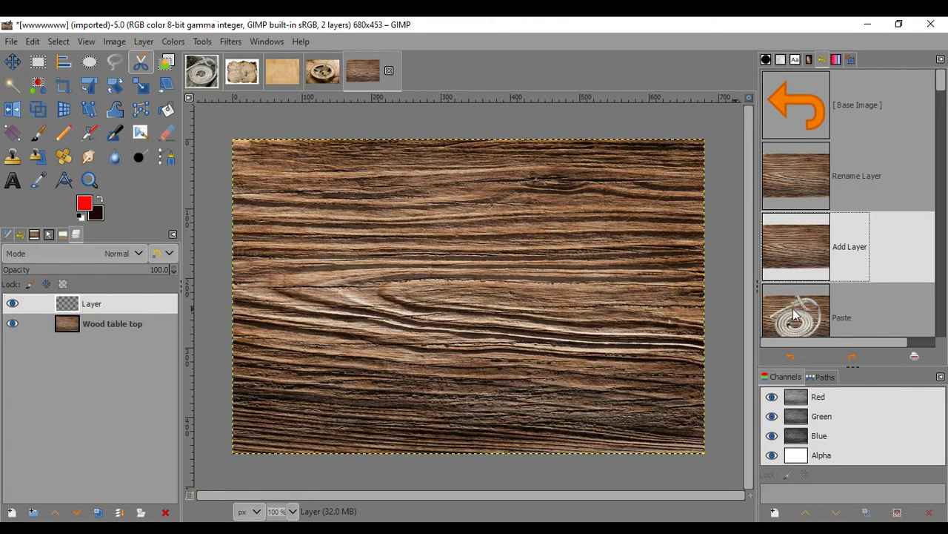
pyautogui.click(857, 309)
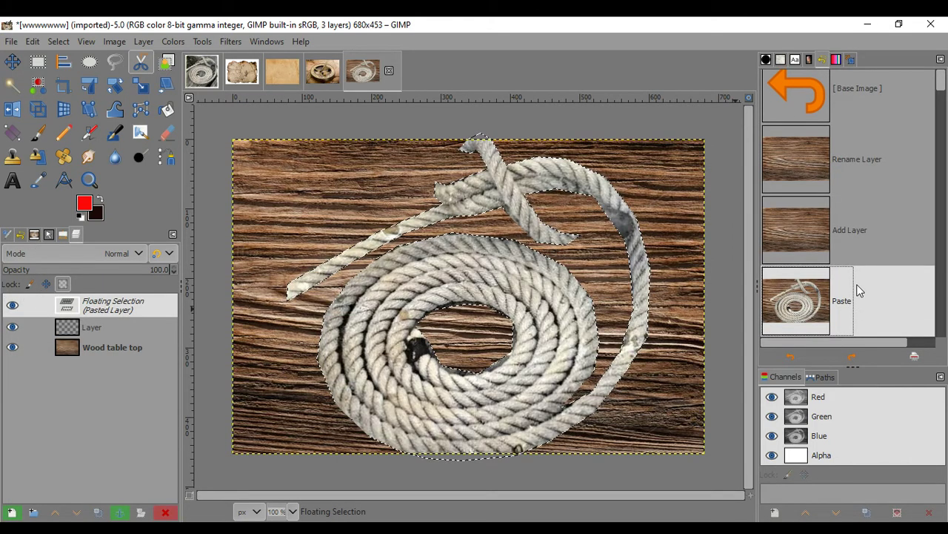
pyautogui.scroll(-1, 856, 289)
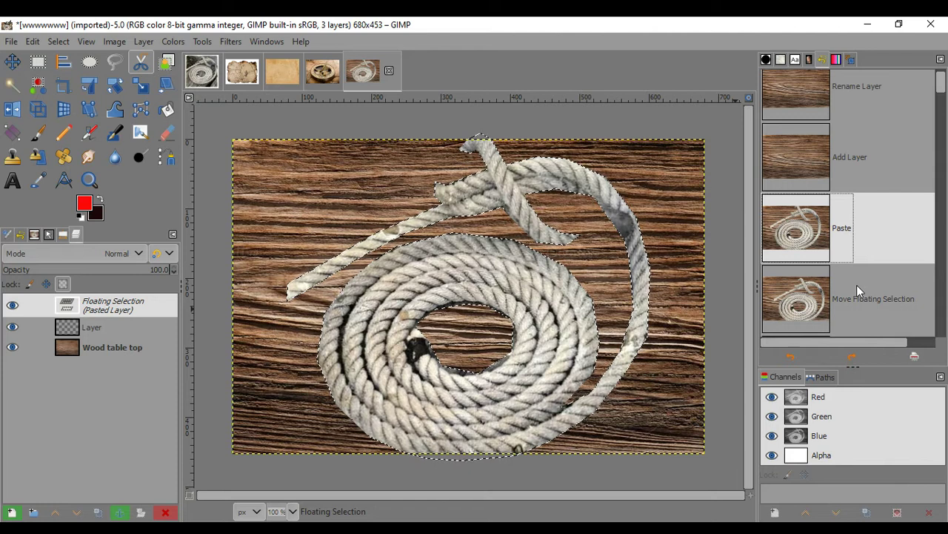
pyautogui.click(858, 288)
pyautogui.scroll(-1, 858, 289)
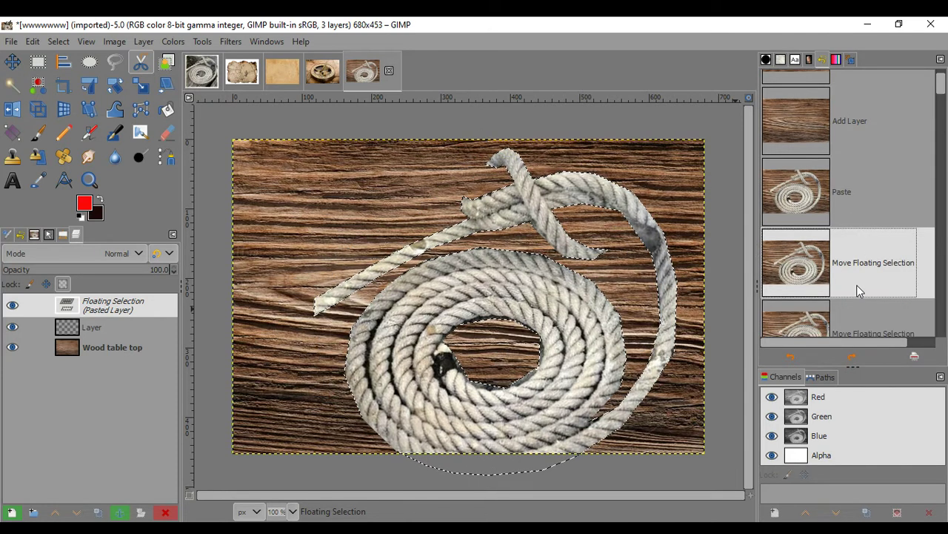
pyautogui.scroll(-3, 856, 285)
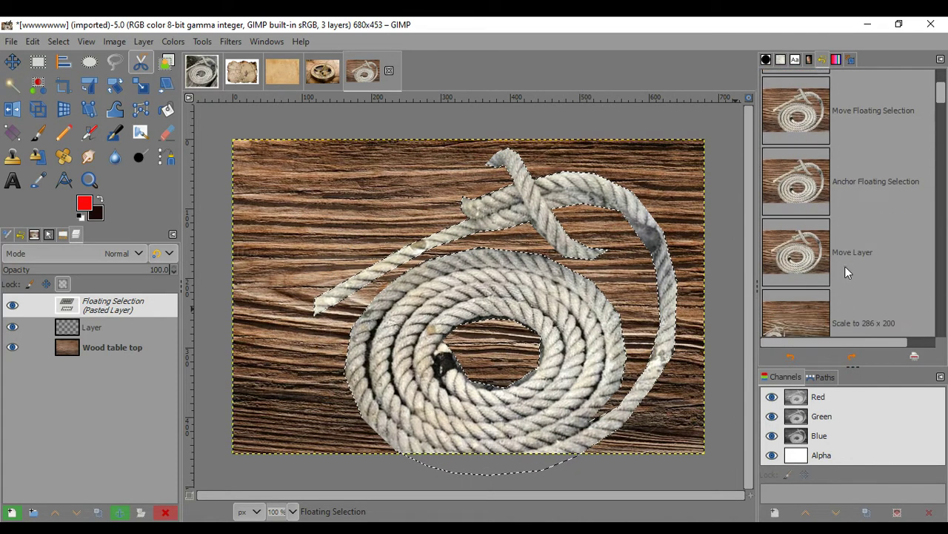
pyautogui.click(852, 293)
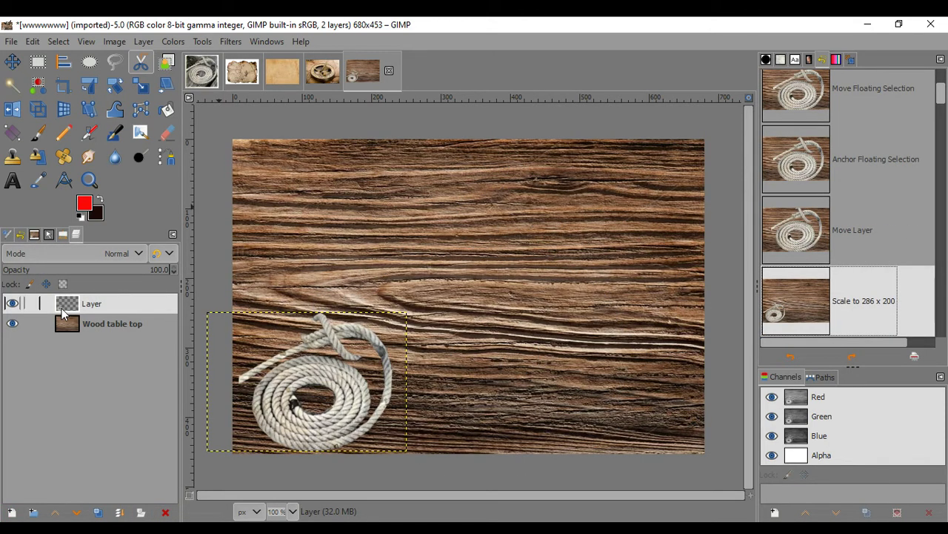
pyautogui.click(13, 324)
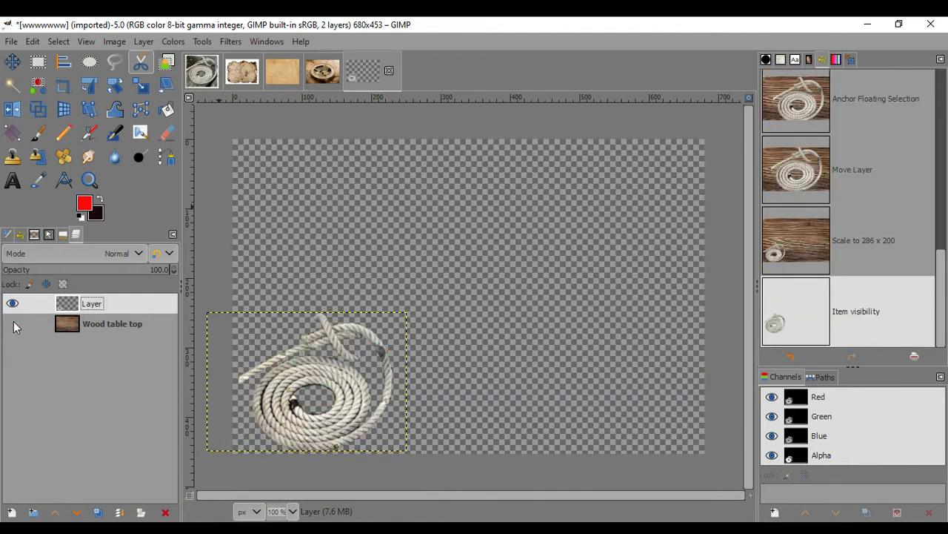
pyautogui.click(13, 324)
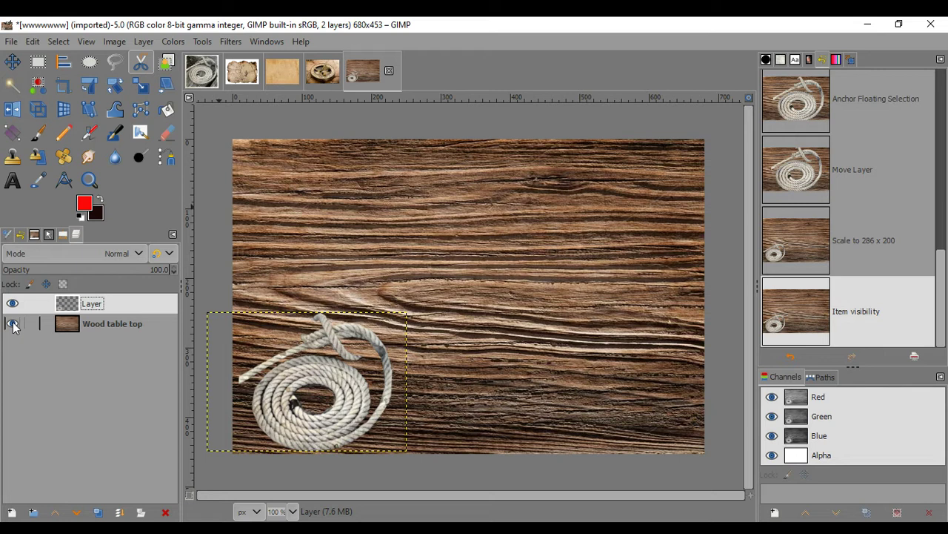
# Step the old map image through its recorded edits from Free Select via Invert Selection and Clear to Cut.
pyautogui.click(245, 80)
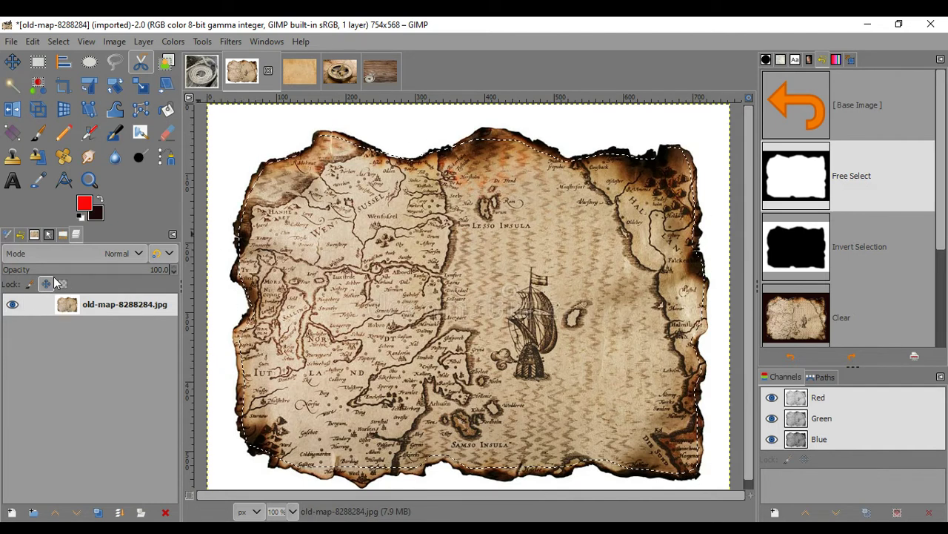
pyautogui.click(64, 235)
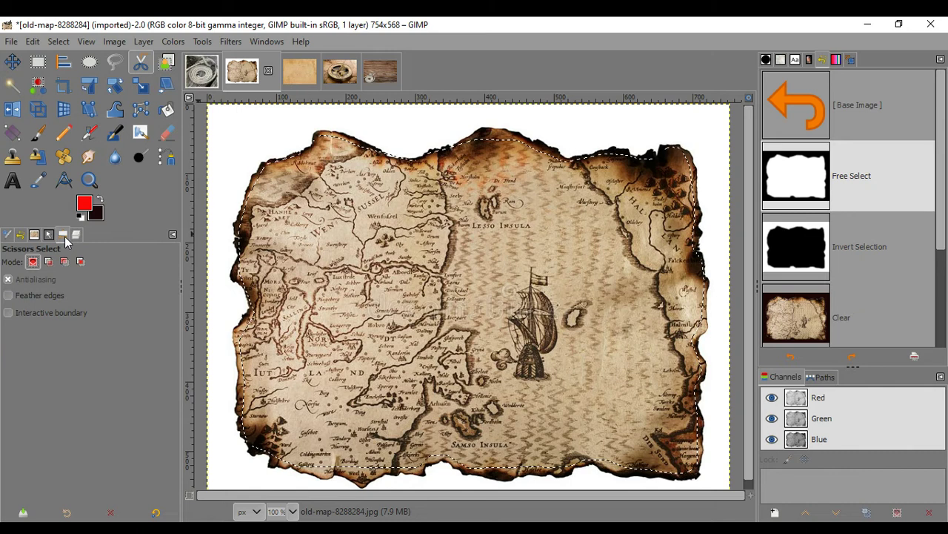
pyautogui.click(75, 235)
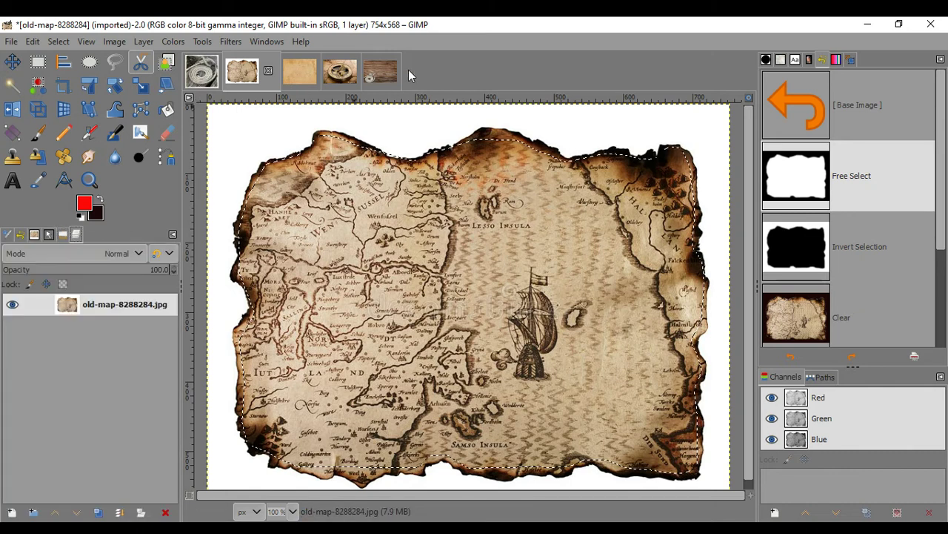
pyautogui.click(848, 231)
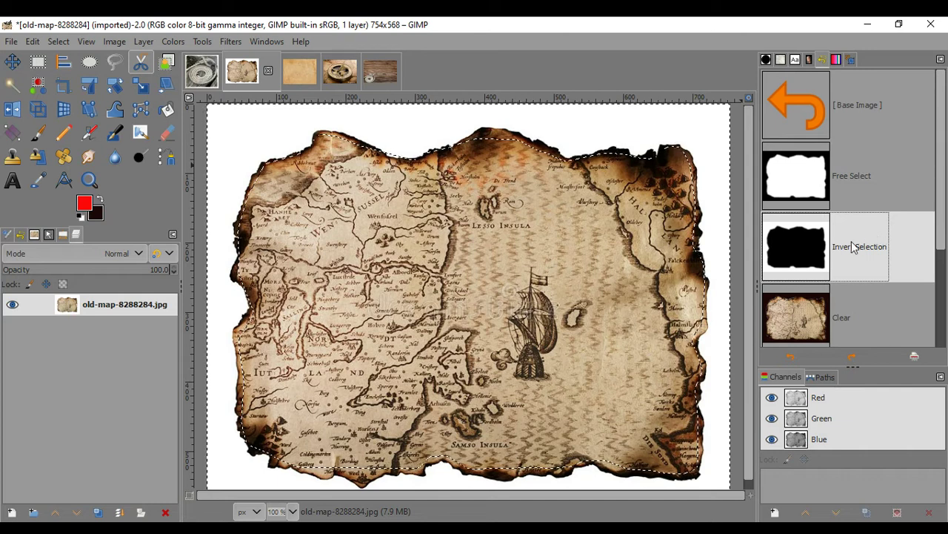
pyautogui.click(858, 297)
pyautogui.scroll(-1, 859, 300)
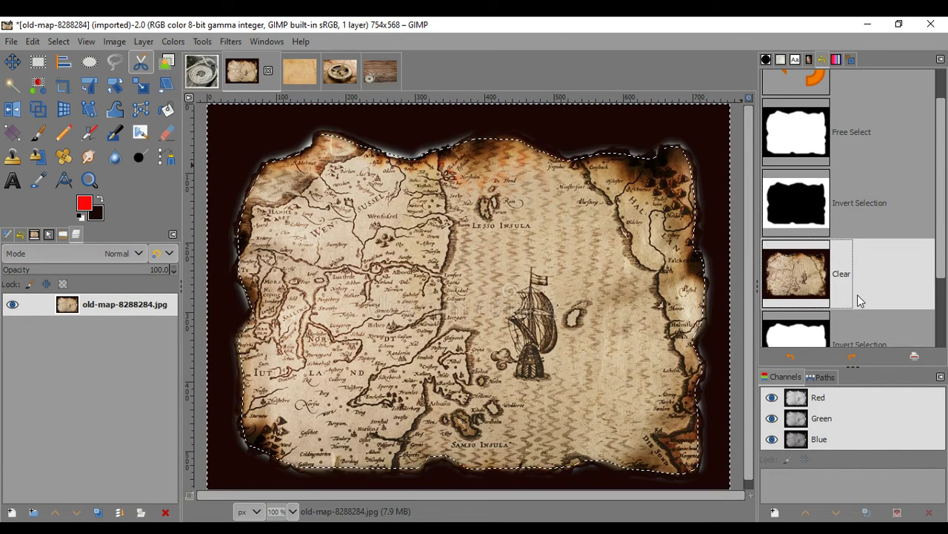
pyautogui.scroll(-1, 860, 300)
pyautogui.click(852, 268)
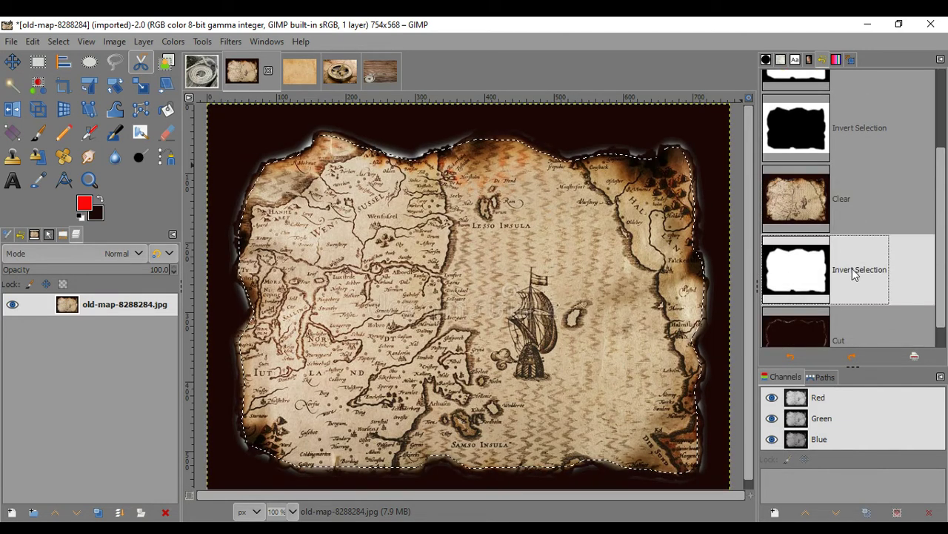
pyautogui.scroll(-1, 852, 271)
pyautogui.click(852, 302)
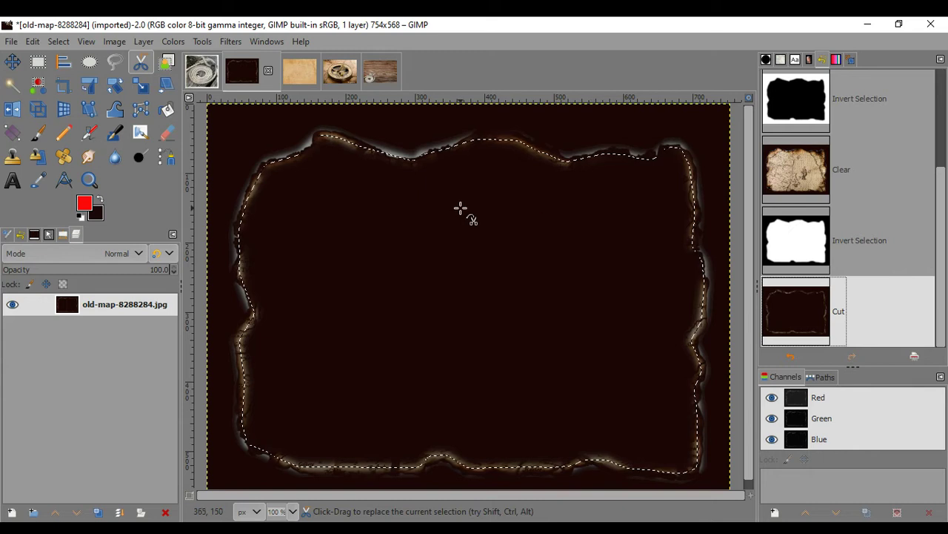
# Return the old map image to its Free Select history state.
pyautogui.scroll(3, 885, 269)
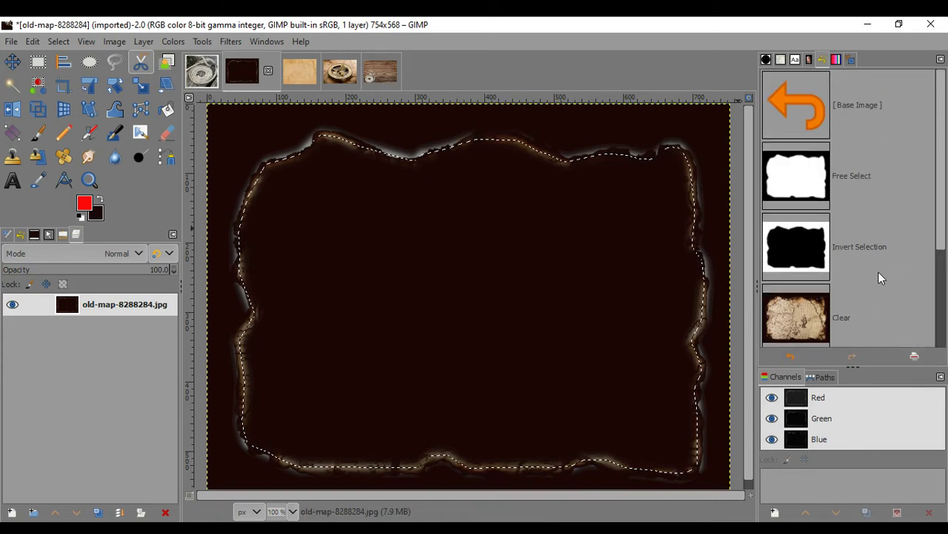
pyautogui.click(838, 174)
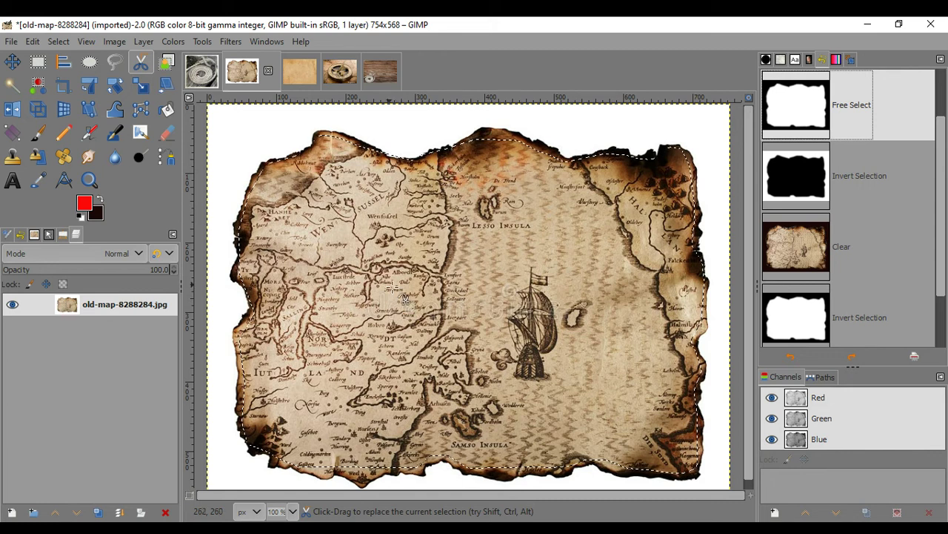
pyautogui.click(33, 42)
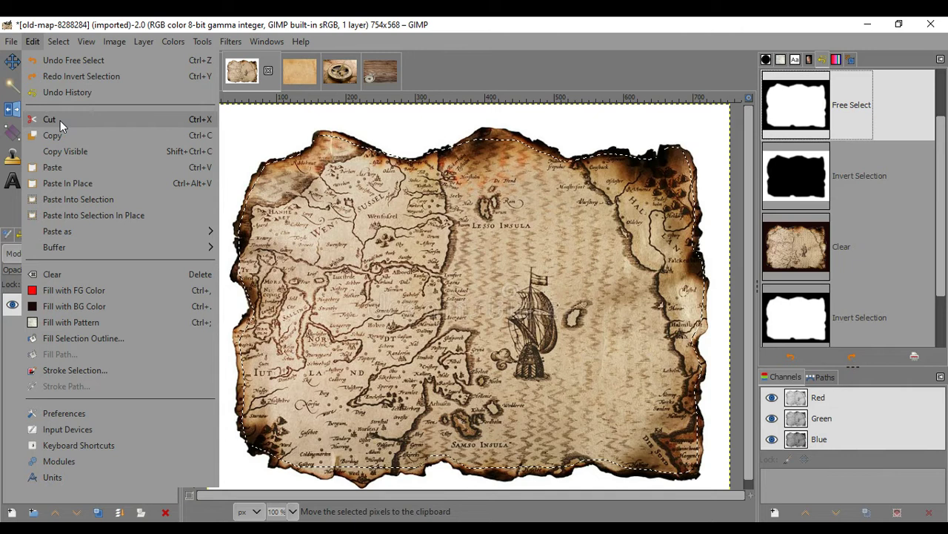
pyautogui.click(456, 61)
# Select the Wood table top layer in the wood image that holds the scaled rope.
pyautogui.click(363, 70)
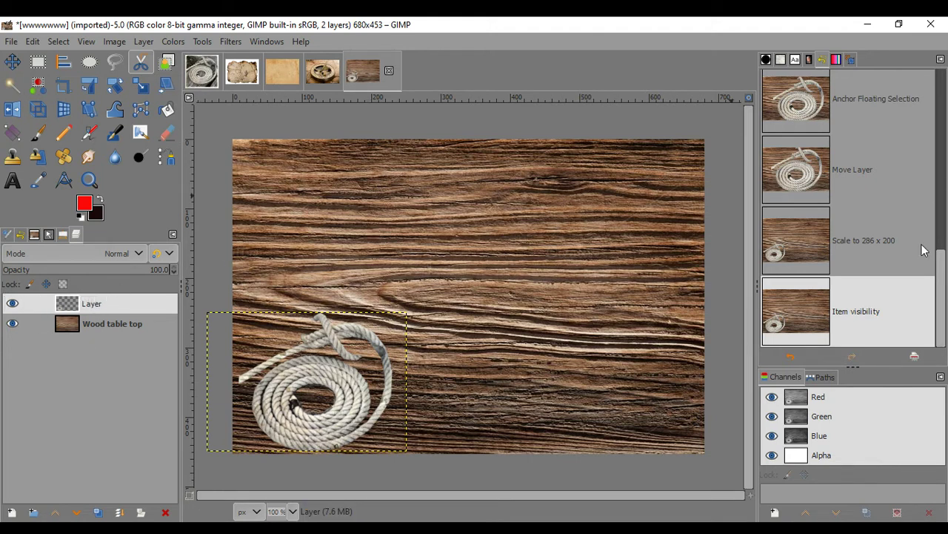
pyautogui.scroll(1, 943, 261)
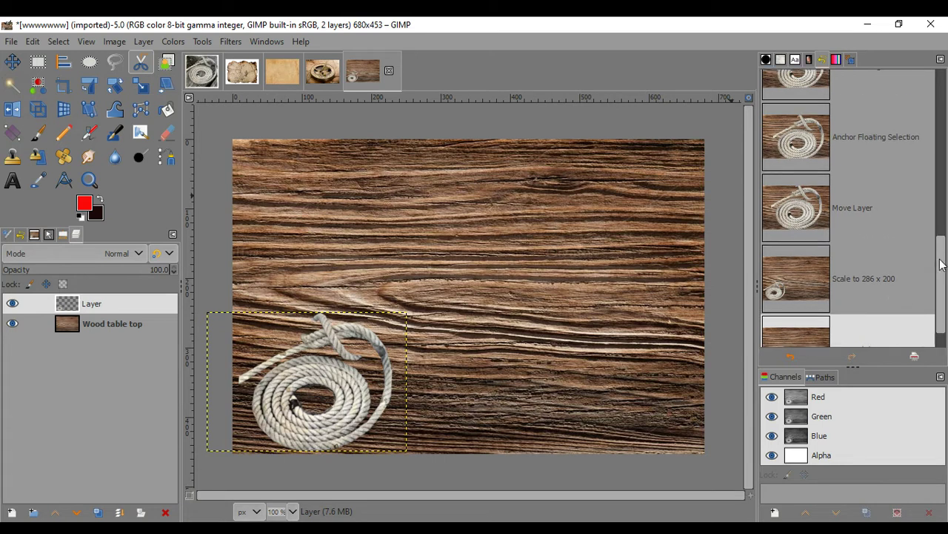
pyautogui.scroll(-1, 788, 248)
pyautogui.click(92, 326)
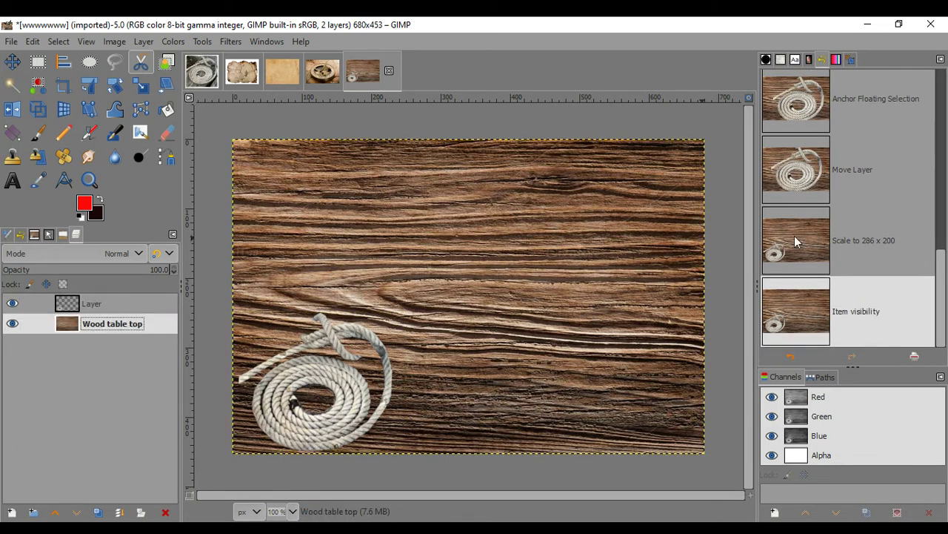
pyautogui.scroll(2, 882, 246)
pyautogui.scroll(-2, 878, 246)
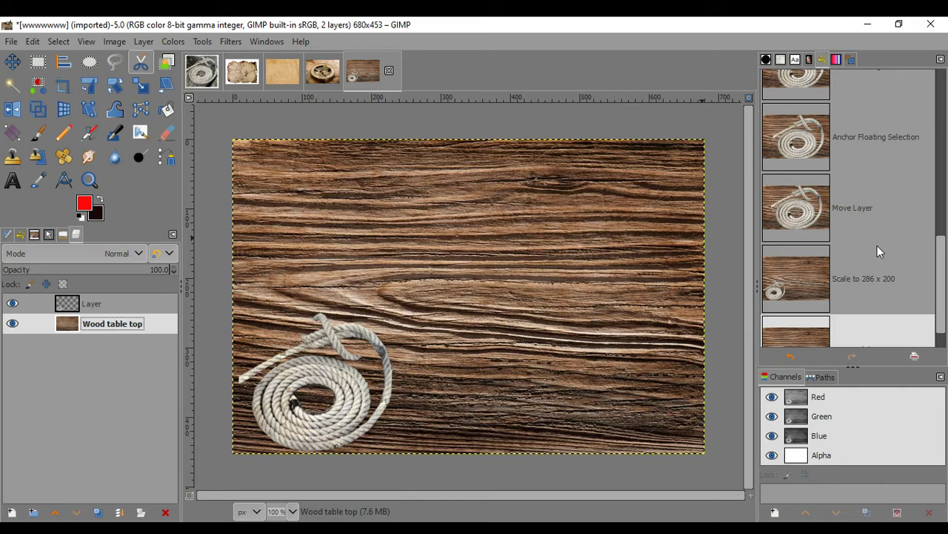
pyautogui.scroll(2, 860, 222)
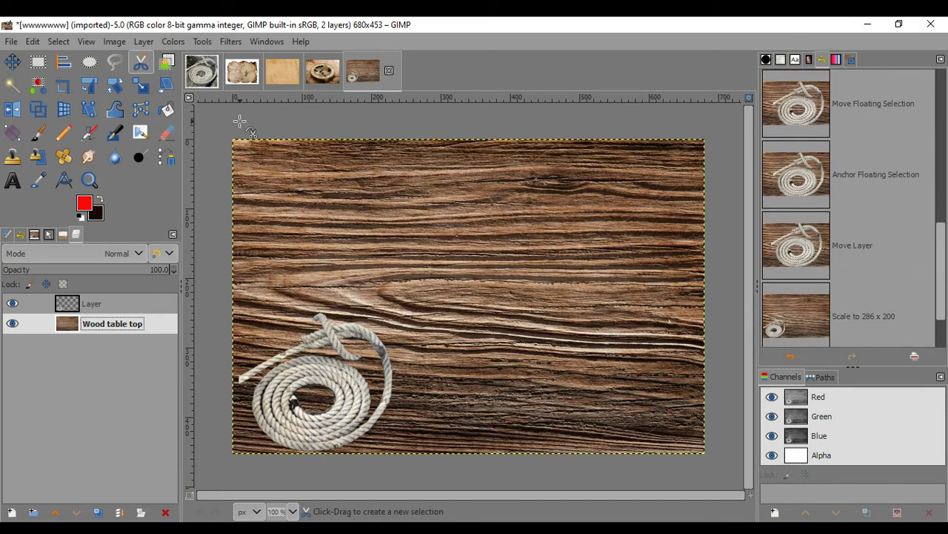
pyautogui.click(247, 73)
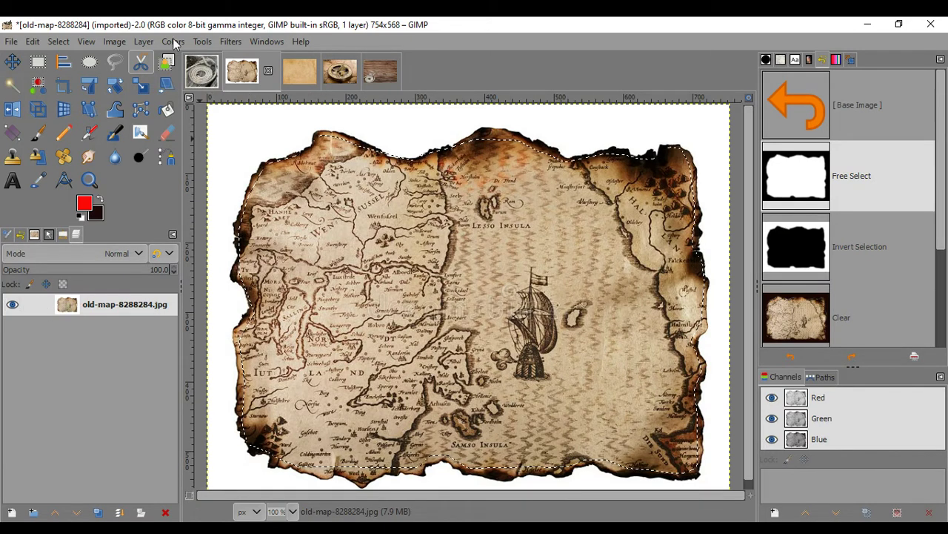
pyautogui.click(201, 69)
pyautogui.click(255, 71)
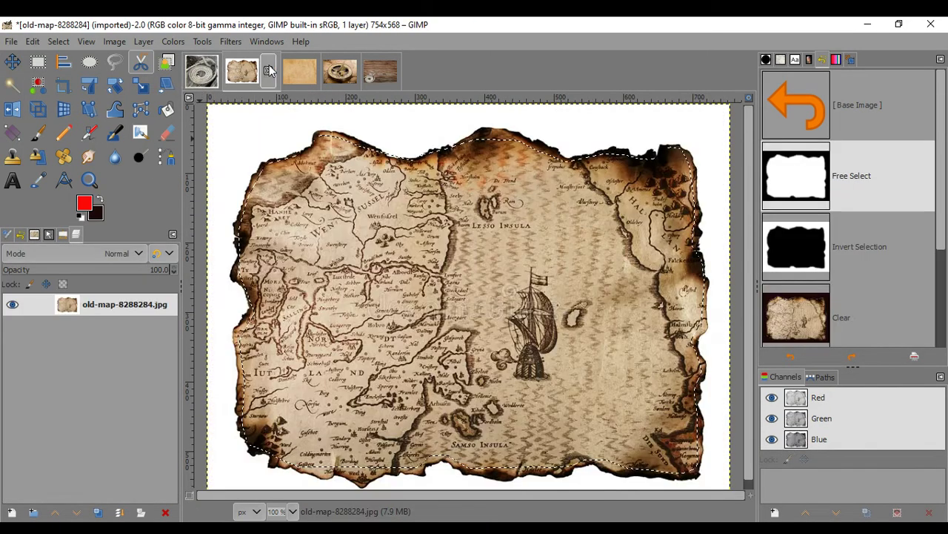
pyautogui.click(296, 65)
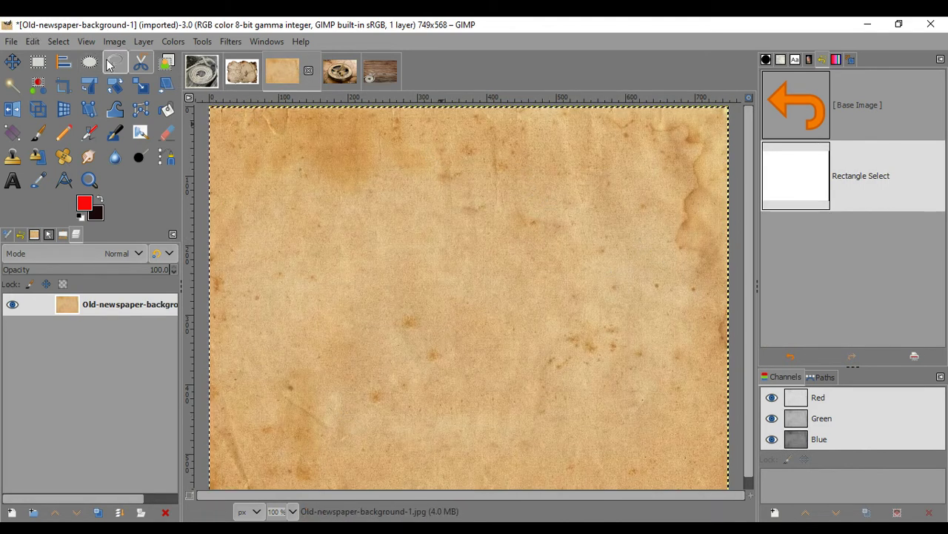
pyautogui.click(233, 77)
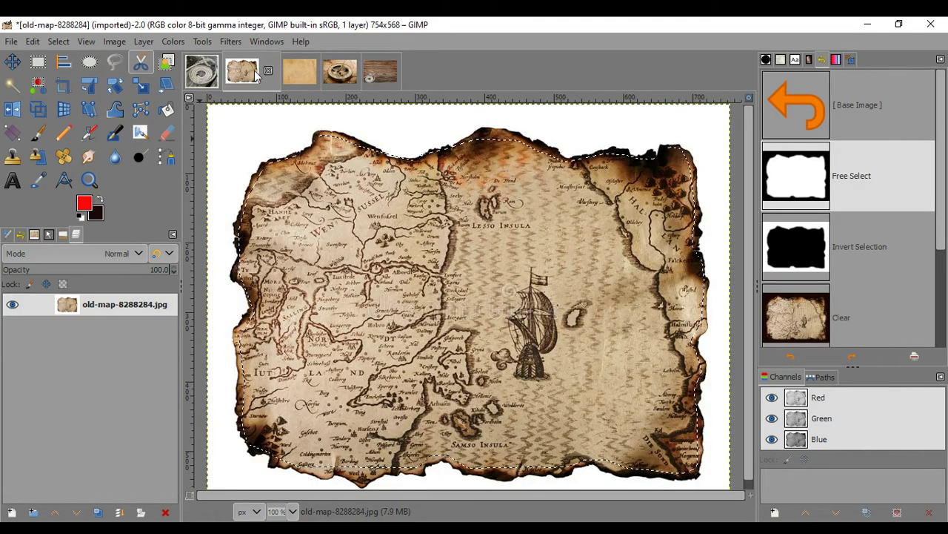
# Copy the selected area of the old newspaper background image to the clipboard.
pyautogui.click(293, 69)
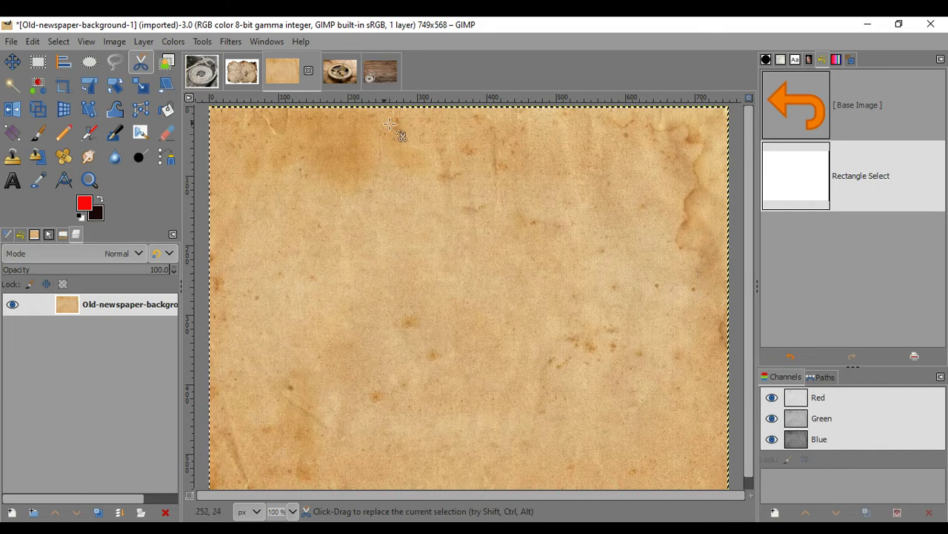
pyautogui.click(33, 42)
pyautogui.click(60, 133)
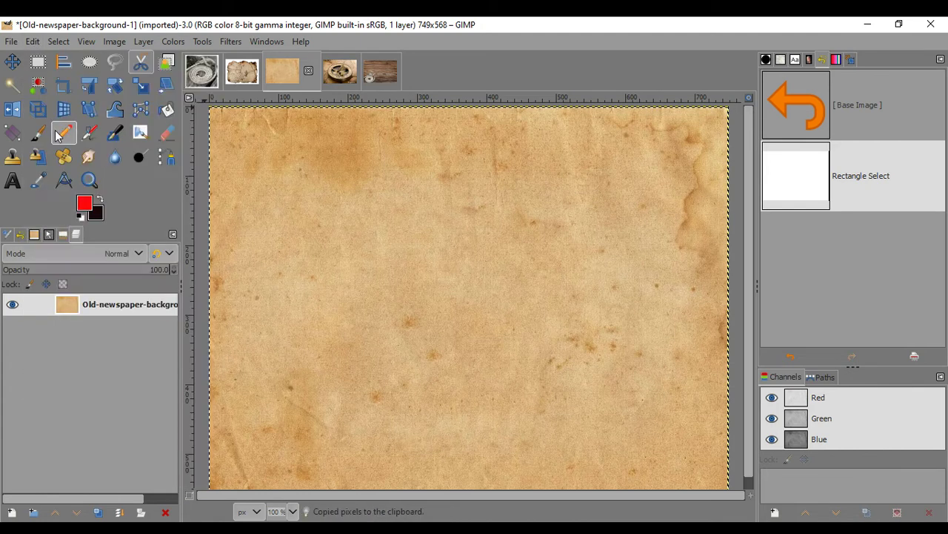
# Cut the selected area out of the old newspaper background image and return to the wood table image.
pyautogui.click(33, 41)
pyautogui.click(58, 119)
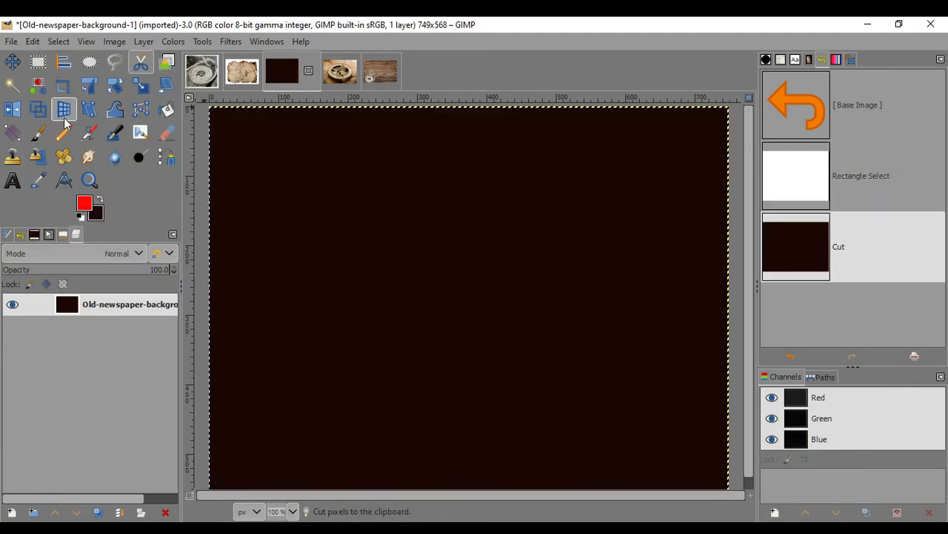
pyautogui.click(375, 72)
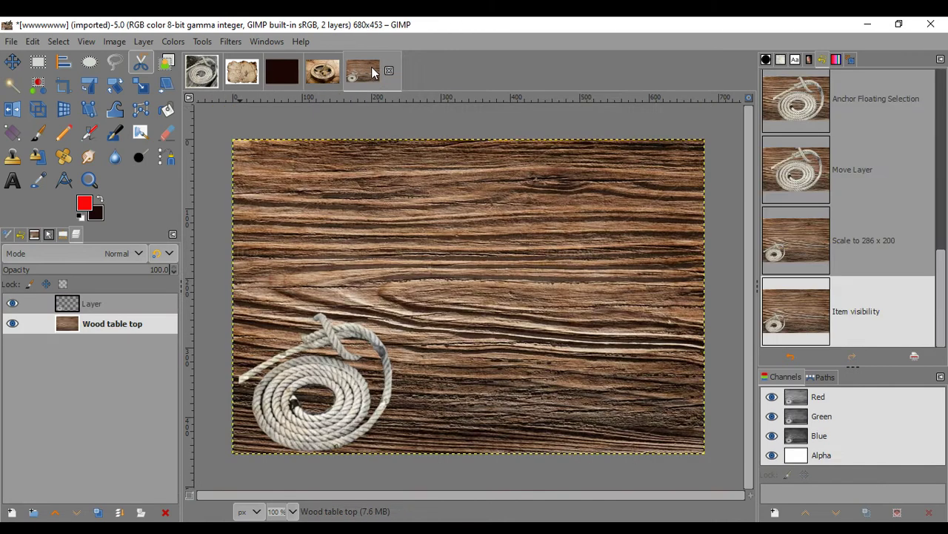
# Add a new empty layer directly above the rope layer in the wood table image.
pyautogui.click(103, 307)
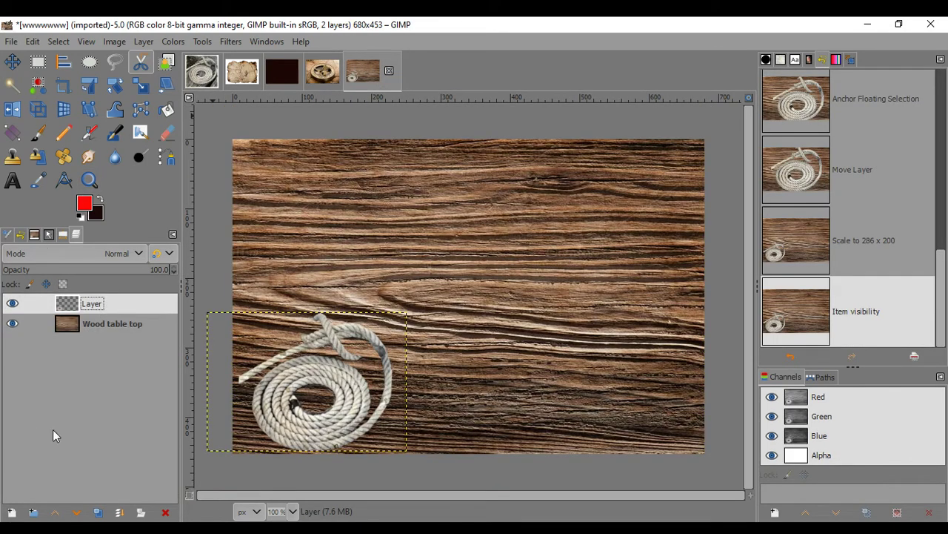
pyautogui.click(11, 512)
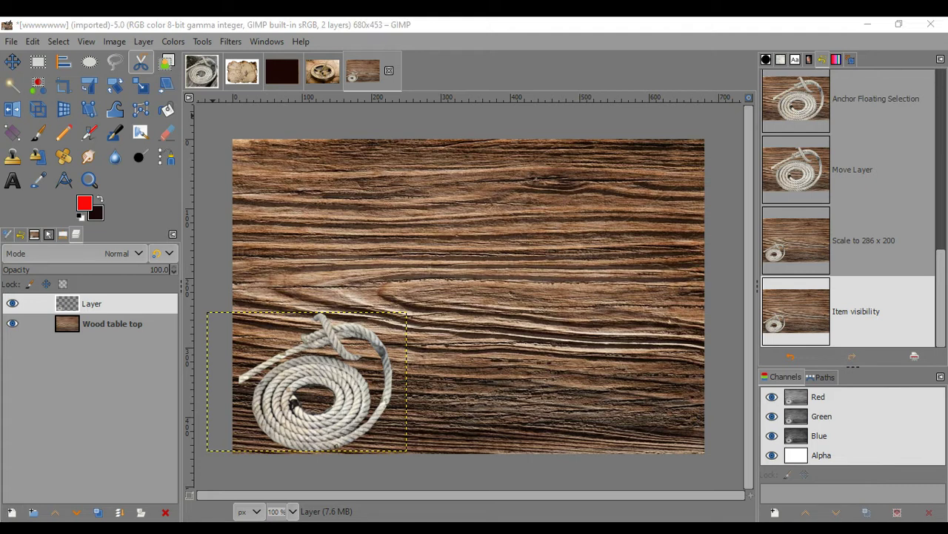
pyautogui.click(292, 508)
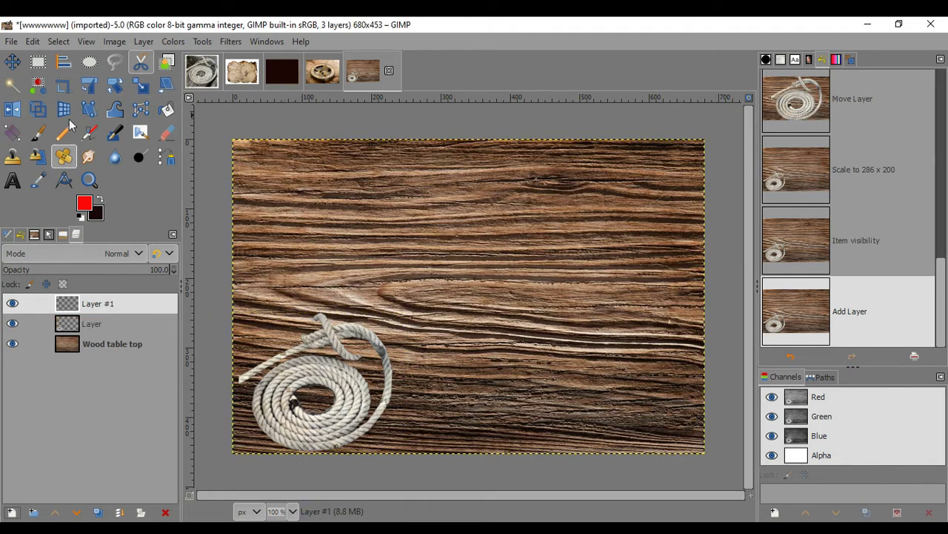
pyautogui.click(115, 308)
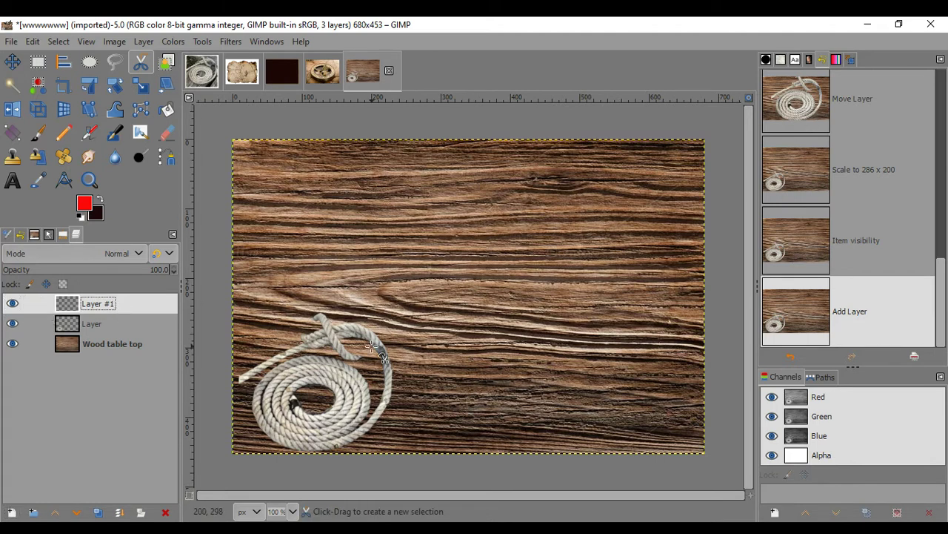
# Hide the rope and Wood table top layers to check the empty new layer, and show both again.
pyautogui.click(11, 324)
pyautogui.click(12, 344)
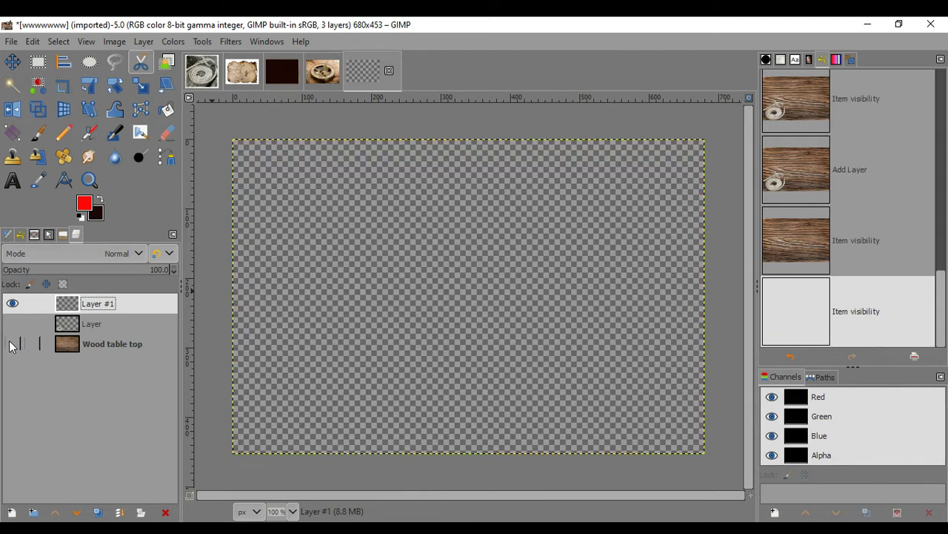
pyautogui.click(12, 324)
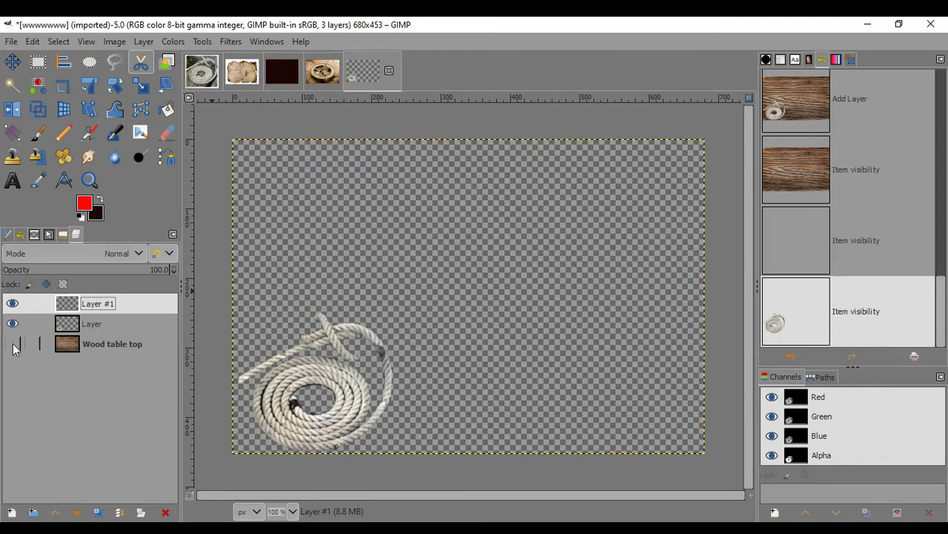
pyautogui.click(12, 344)
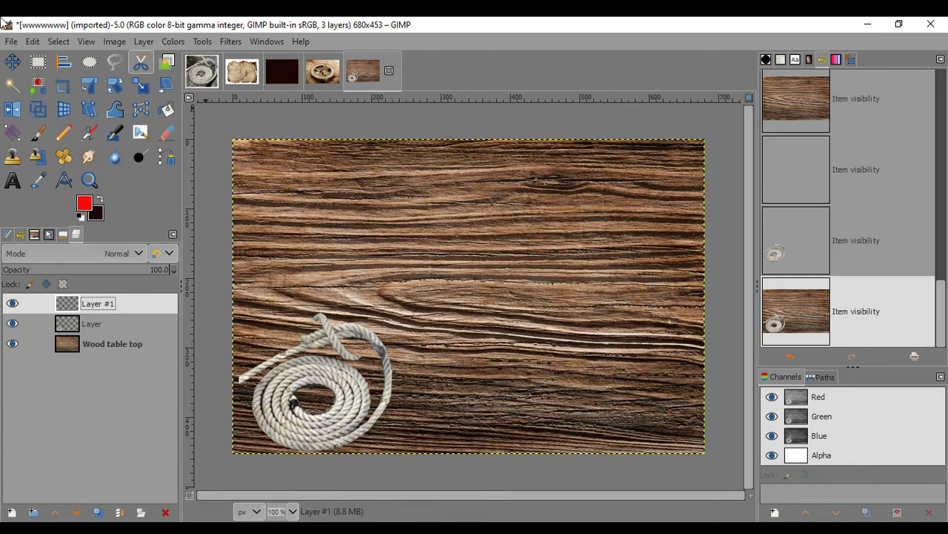
# Paste the cut old paper in place onto Layer #1 of the wood table image.
pyautogui.click(37, 41)
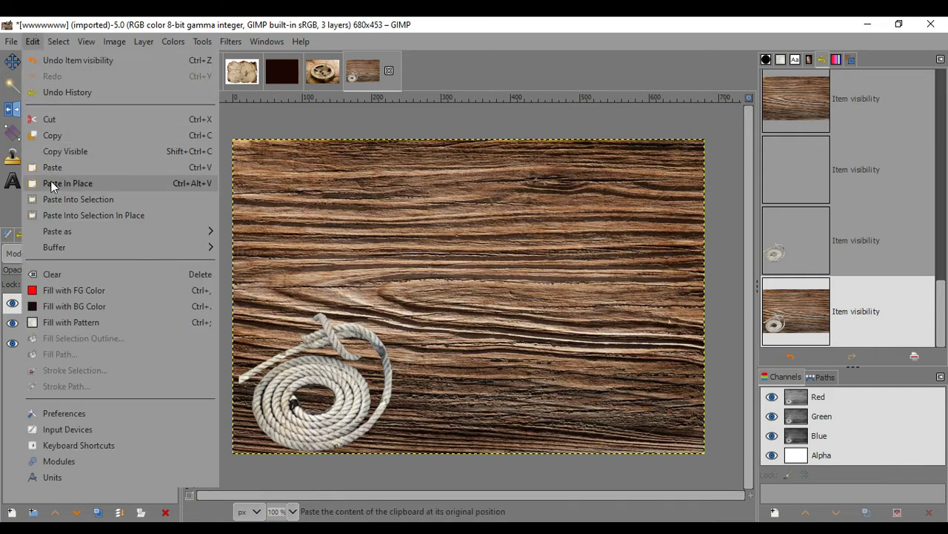
pyautogui.click(52, 183)
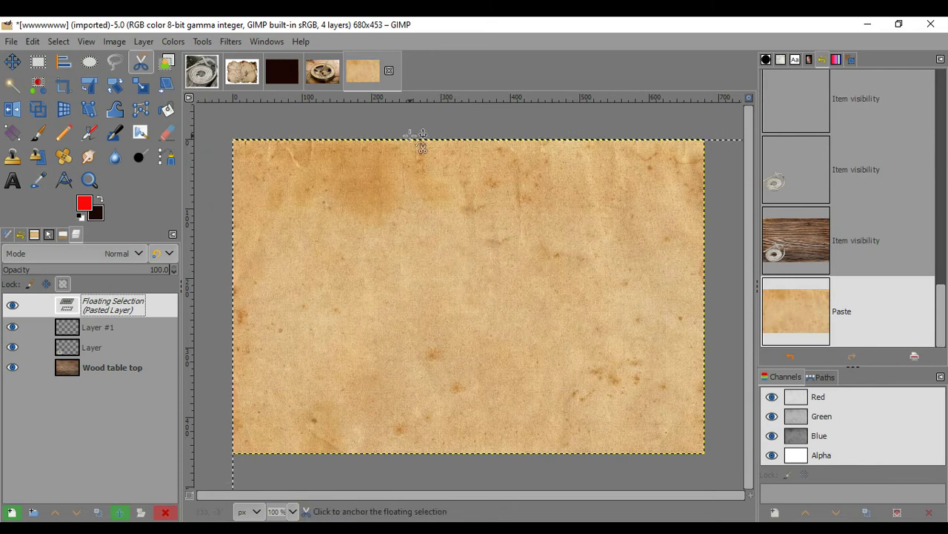
pyautogui.click(15, 65)
pyautogui.click(377, 242)
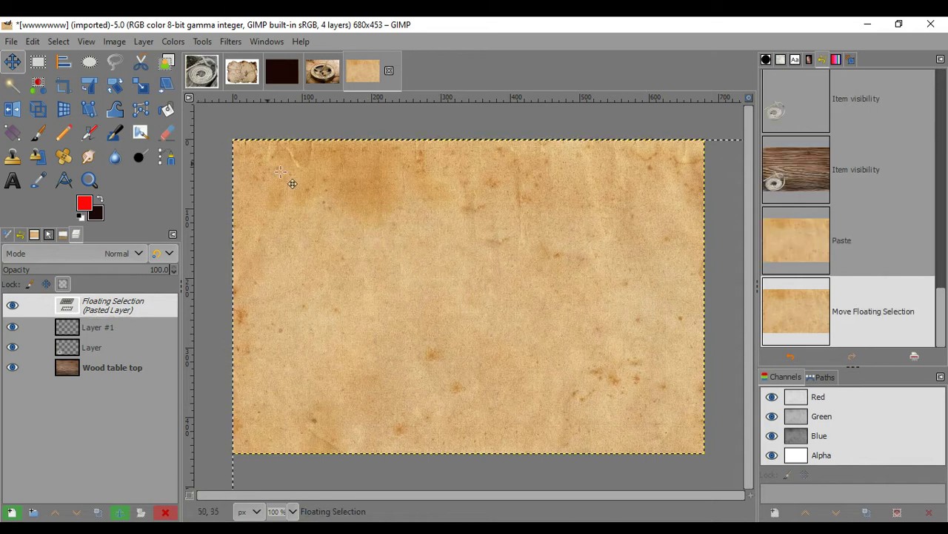
# Scale the pasted paper to about 403 × 304 px and place it near the middle of the table, overlapping the rope.
pyautogui.click(140, 85)
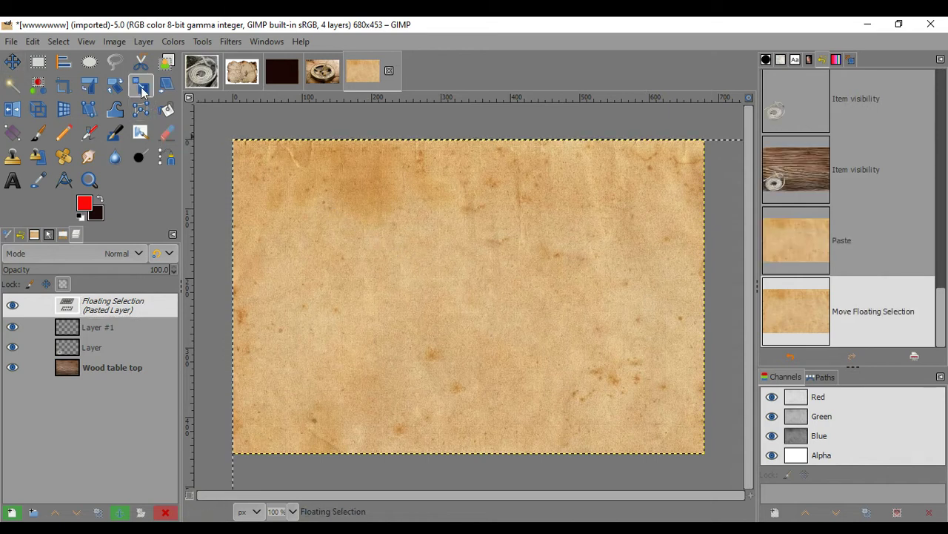
pyautogui.click(288, 182)
pyautogui.moveTo(235, 139); pyautogui.dragTo(470, 321)
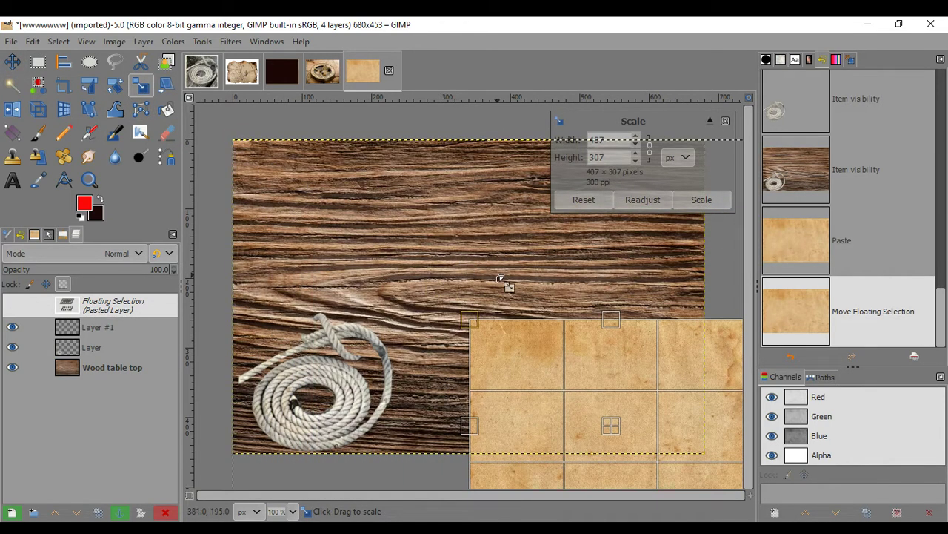
pyautogui.moveTo(614, 422); pyautogui.dragTo(509, 307)
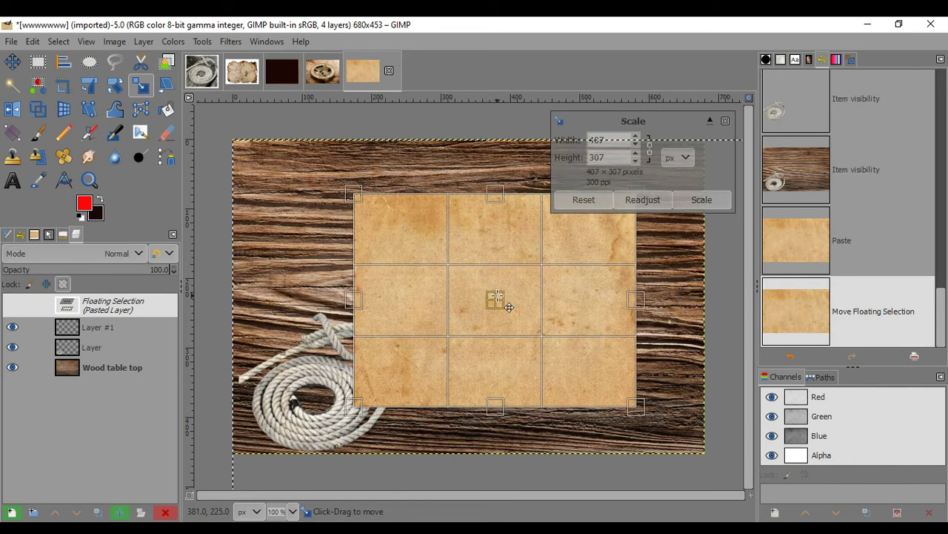
pyautogui.moveTo(336, 189)
pyautogui.mouseDown()
pyautogui.moveTo(396, 206)
pyautogui.moveTo(337, 195)
pyautogui.mouseUp()
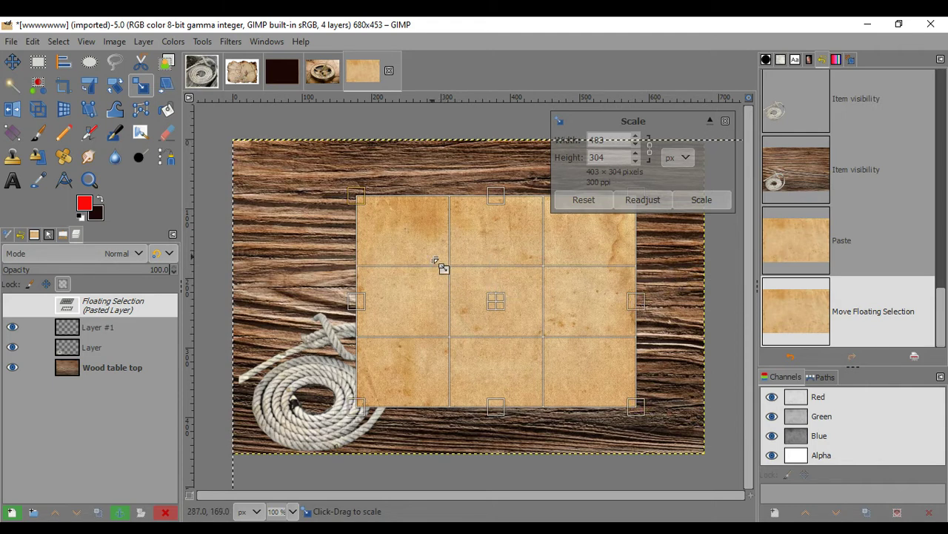
# Rotate the pasted paper by about -8.73° with the rotation centre shifted slightly upward.
pyautogui.click(115, 85)
pyautogui.moveTo(358, 192); pyautogui.dragTo(346, 216)
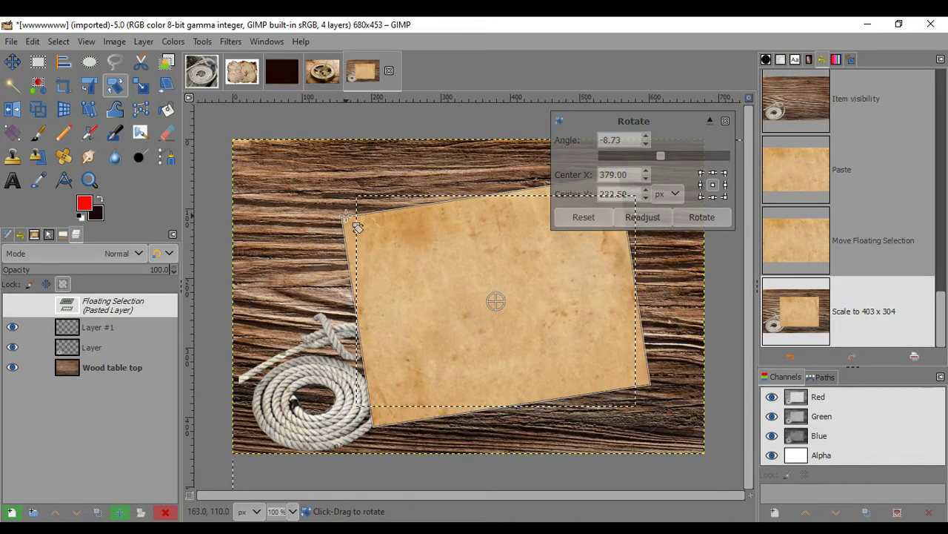
pyautogui.moveTo(506, 291)
pyautogui.mouseDown()
pyautogui.moveTo(492, 254)
pyautogui.moveTo(506, 280)
pyautogui.moveTo(496, 282)
pyautogui.mouseUp()
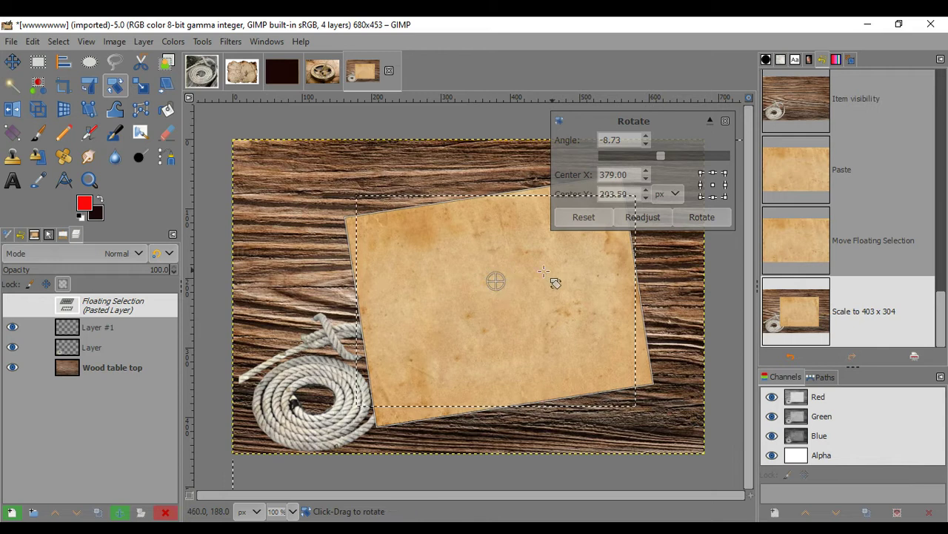
pyautogui.click(703, 217)
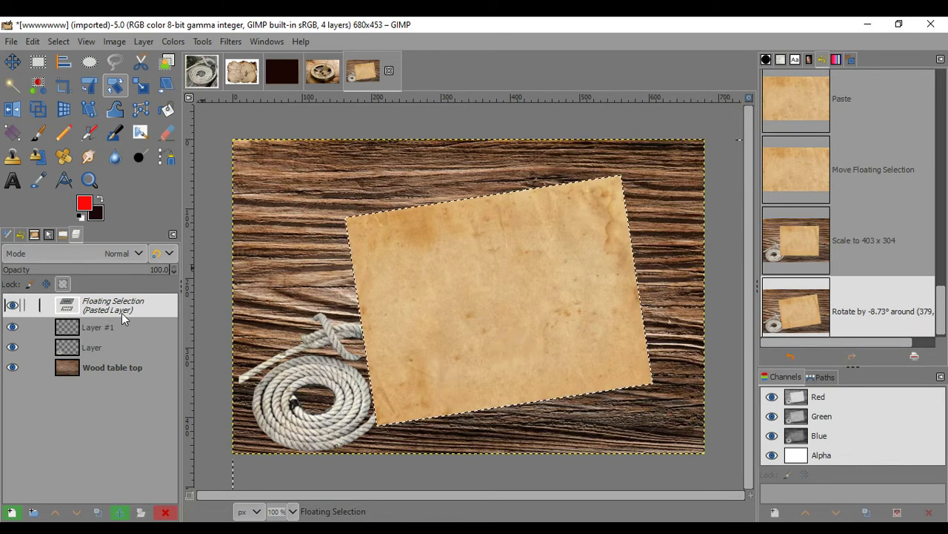
# Turn the floating paper into its own layer and place Layer #1 above it in the stack.
pyautogui.click(12, 512)
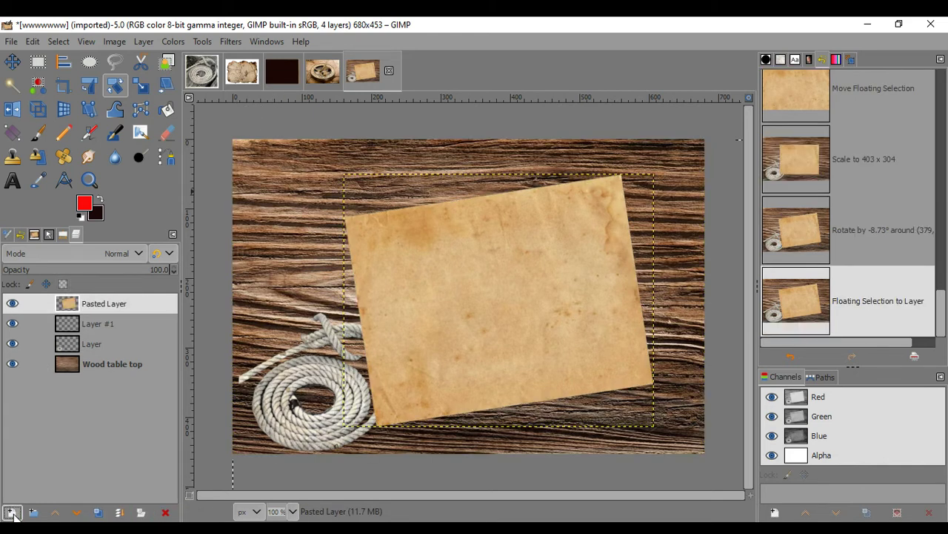
pyautogui.click(102, 328)
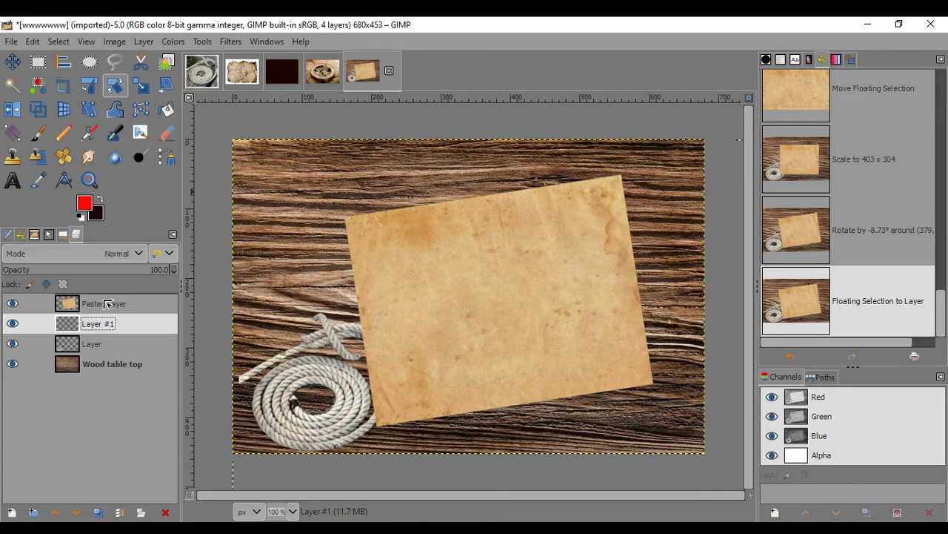
pyautogui.moveTo(104, 301); pyautogui.dragTo(103, 298)
# Check the rope and paper layers one after the other and make the empty Layer #1 the active layer.
pyautogui.click(89, 346)
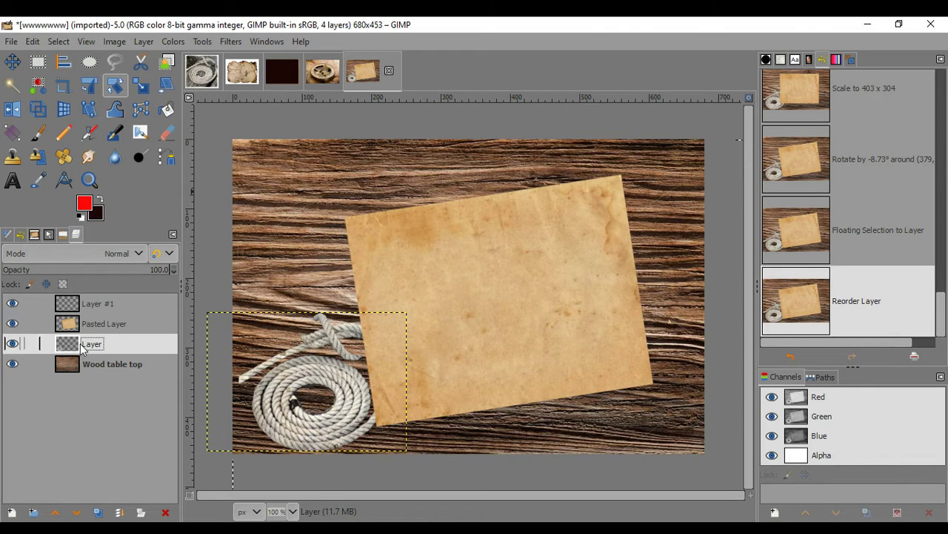
pyautogui.click(99, 328)
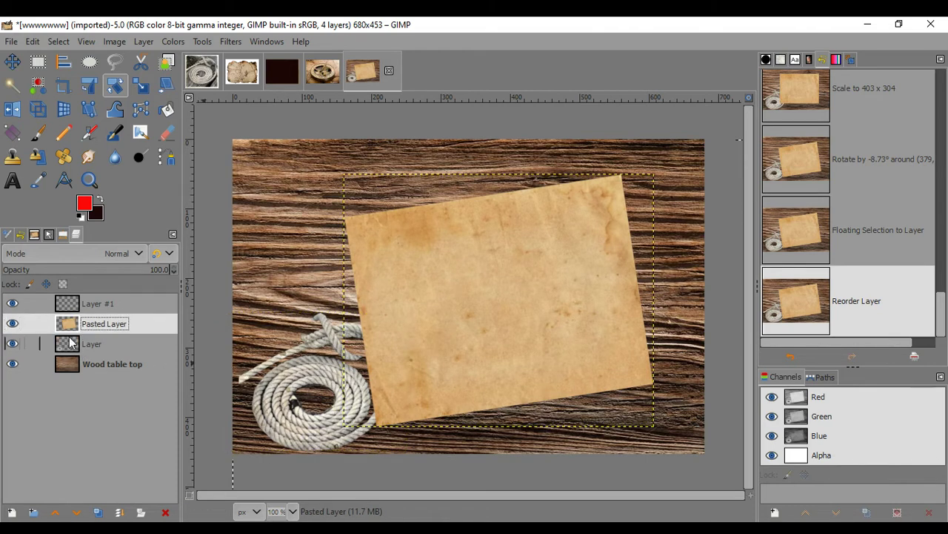
pyautogui.click(90, 345)
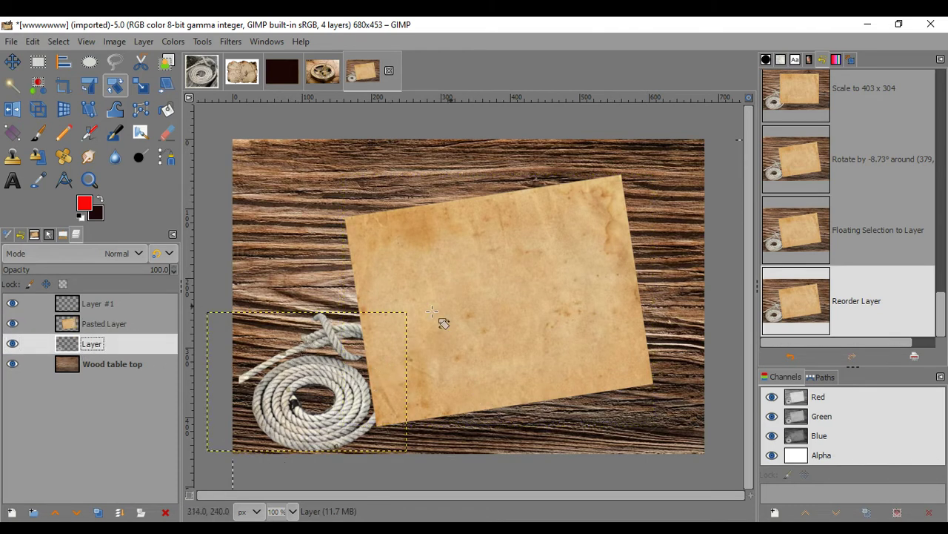
pyautogui.click(105, 326)
pyautogui.click(105, 307)
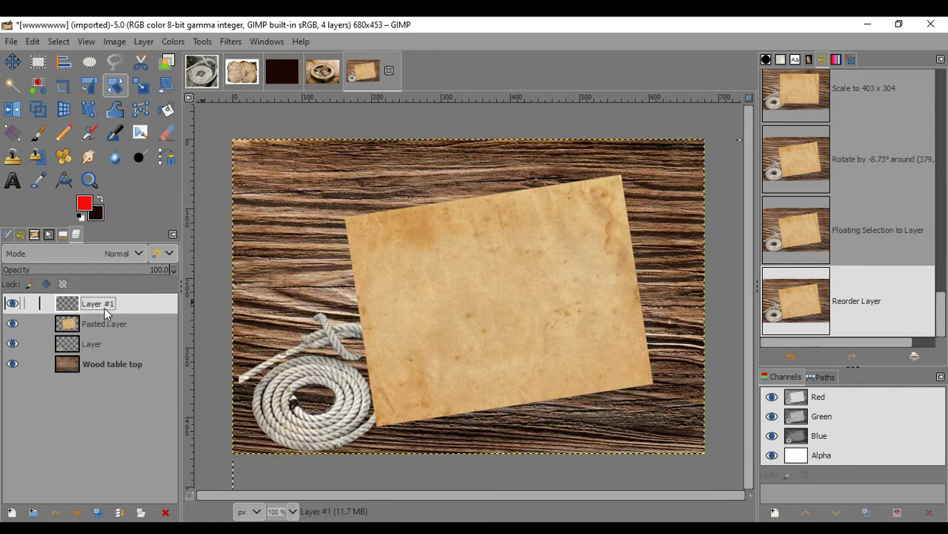
# Inspect the scissors selection around the compass in the compass image and copy the selected compass.
pyautogui.click(322, 71)
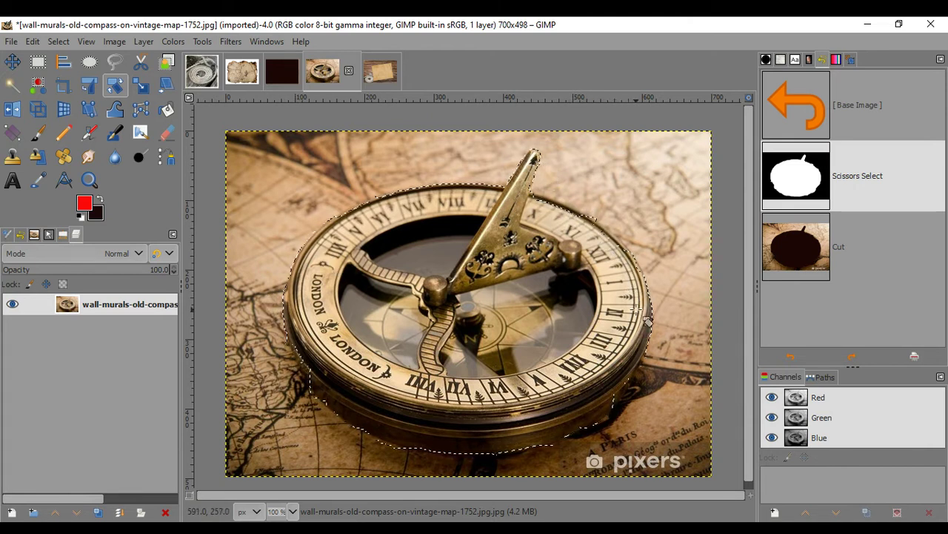
pyautogui.scroll(3, 311, 405)
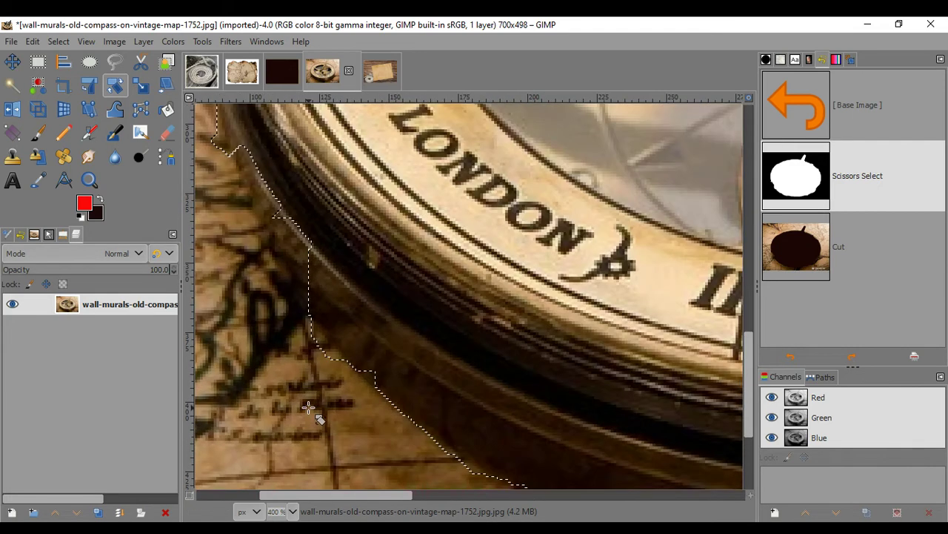
pyautogui.scroll(-3, 307, 409)
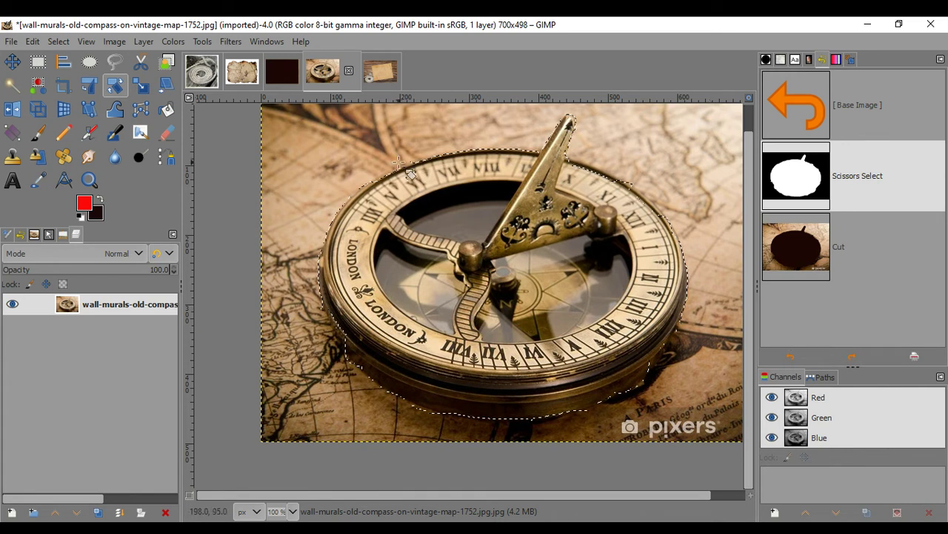
pyautogui.click(33, 41)
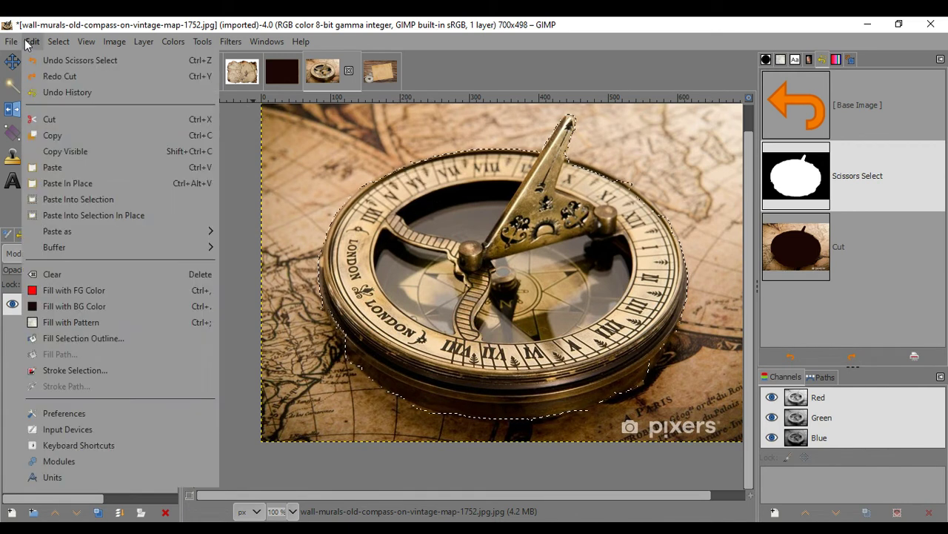
pyautogui.click(52, 137)
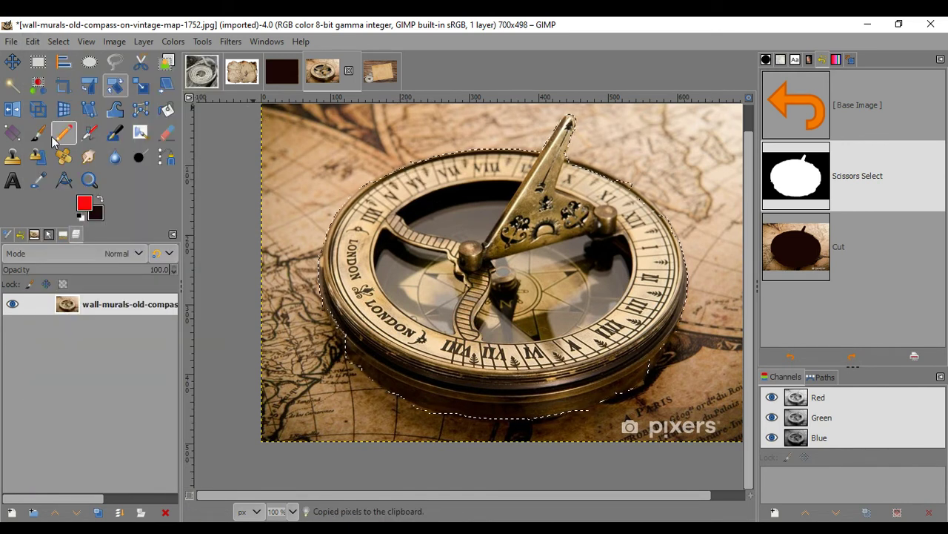
# Paste the copied compass onto Layer #1 in the wood table image.
pyautogui.click(396, 71)
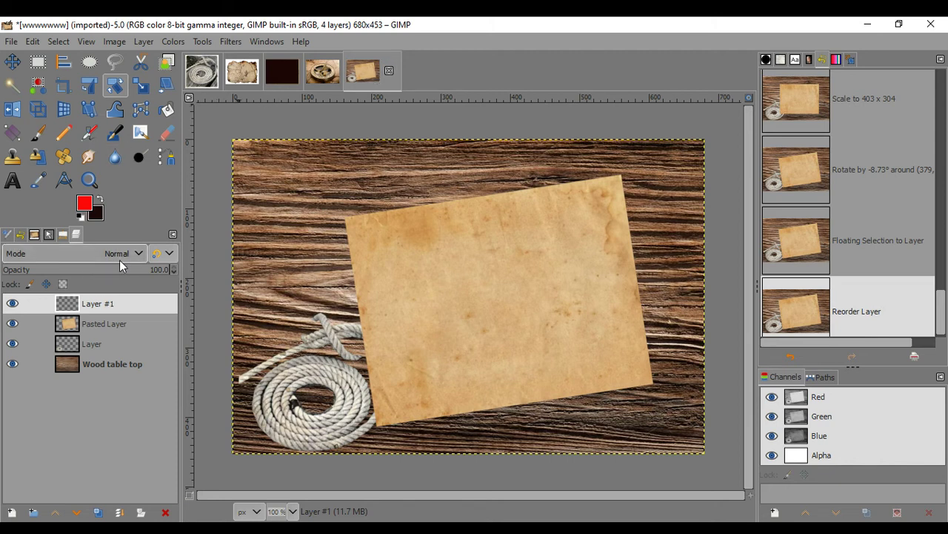
pyautogui.click(33, 42)
pyautogui.click(51, 167)
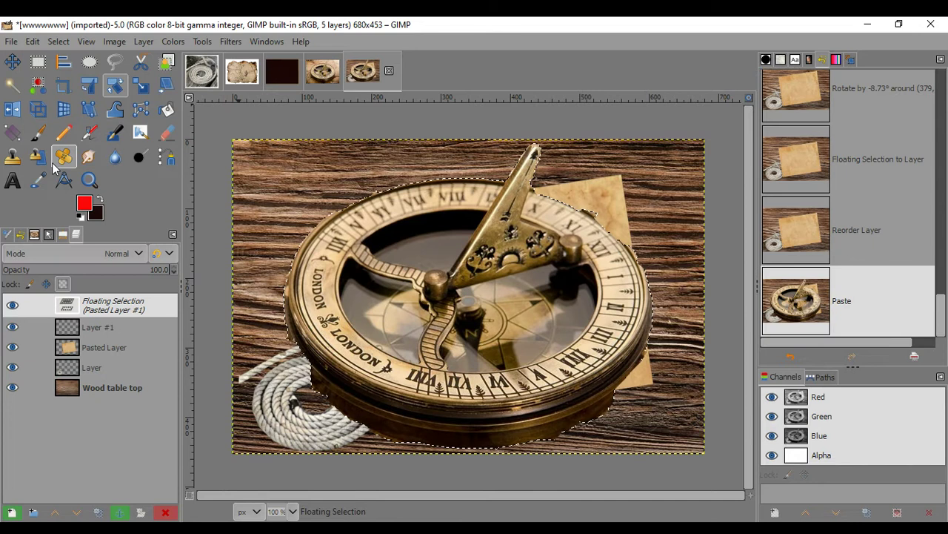
# Scale the floating compass down to 115 × 95 px and place it over the paper's upper-right corner.
pyautogui.click(140, 85)
pyautogui.click(402, 236)
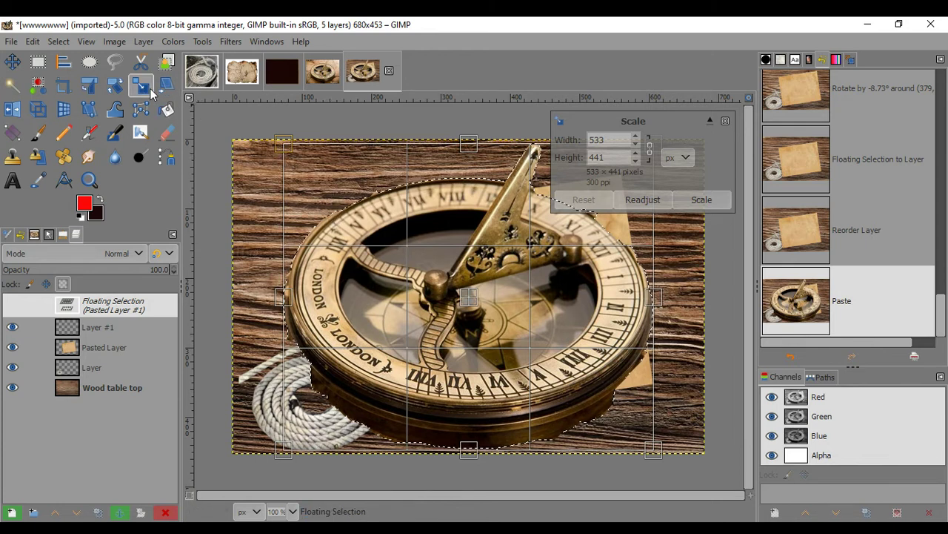
pyautogui.click(142, 42)
pyautogui.moveTo(122, 46)
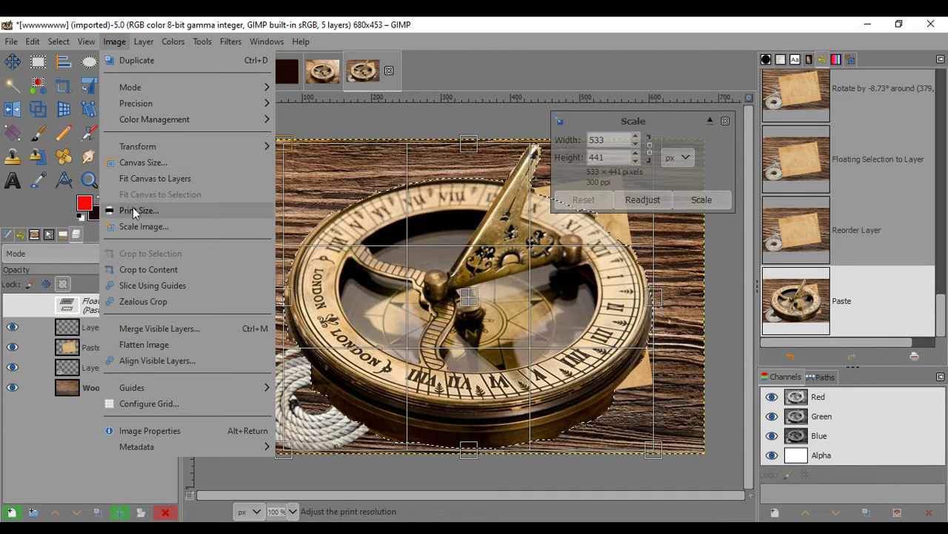
pyautogui.click(469, 113)
pyautogui.moveTo(287, 143); pyautogui.dragTo(498, 304)
pyautogui.moveTo(559, 372); pyautogui.dragTo(633, 256)
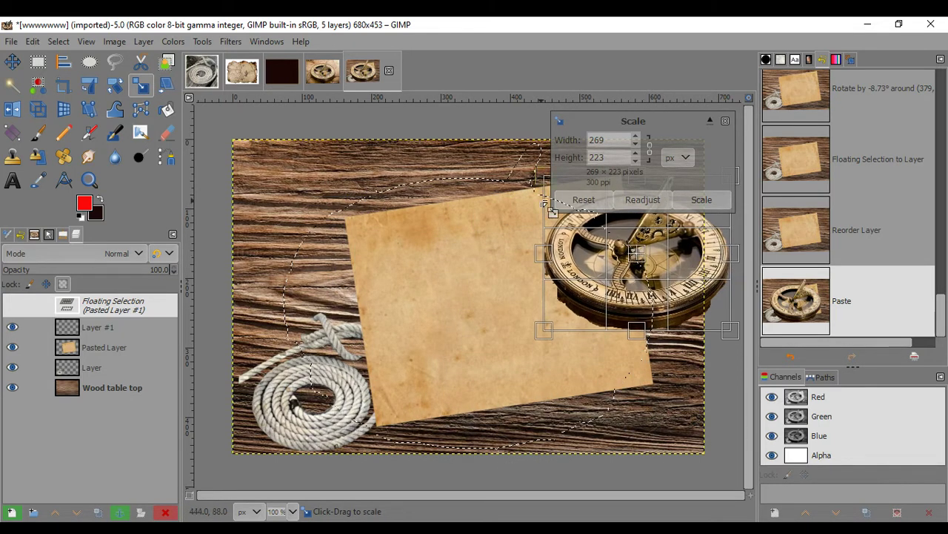
pyautogui.moveTo(542, 329); pyautogui.dragTo(683, 280)
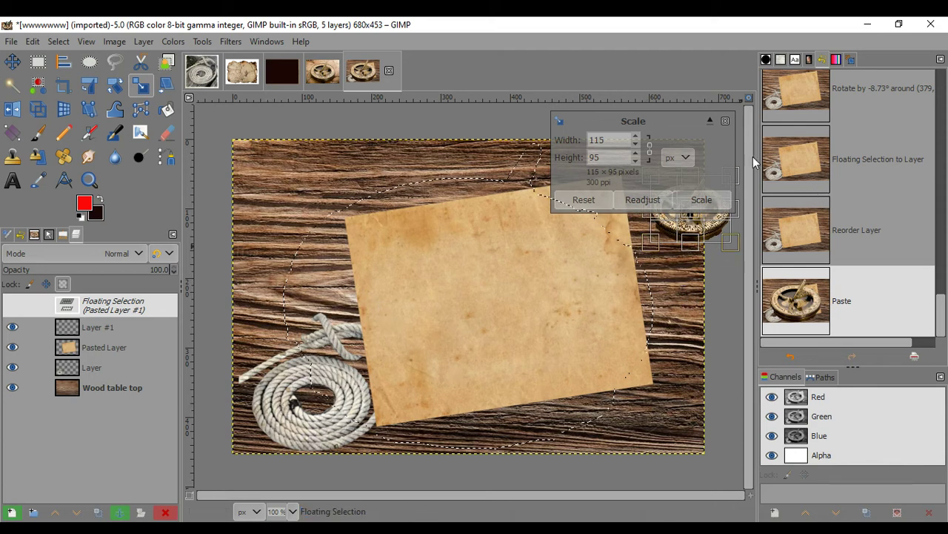
pyautogui.click(712, 122)
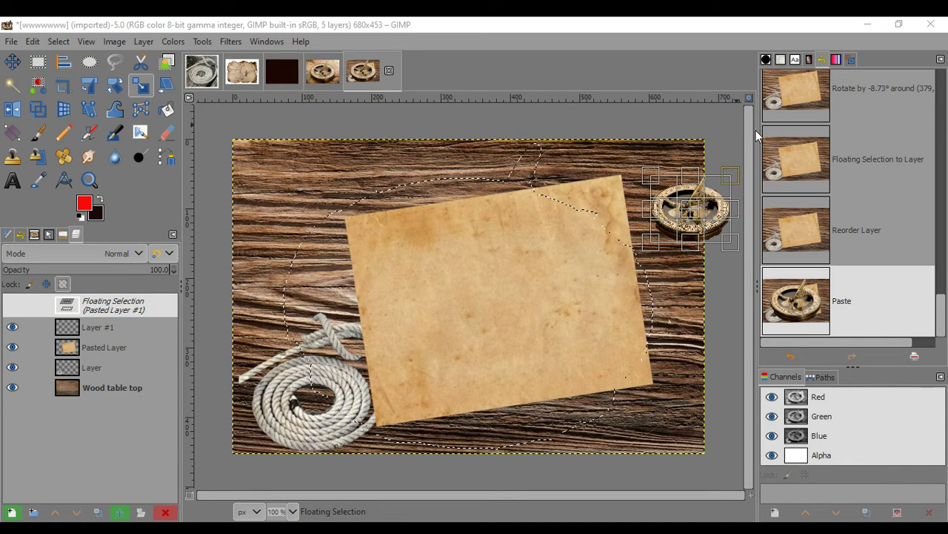
pyautogui.moveTo(704, 218); pyautogui.dragTo(639, 191)
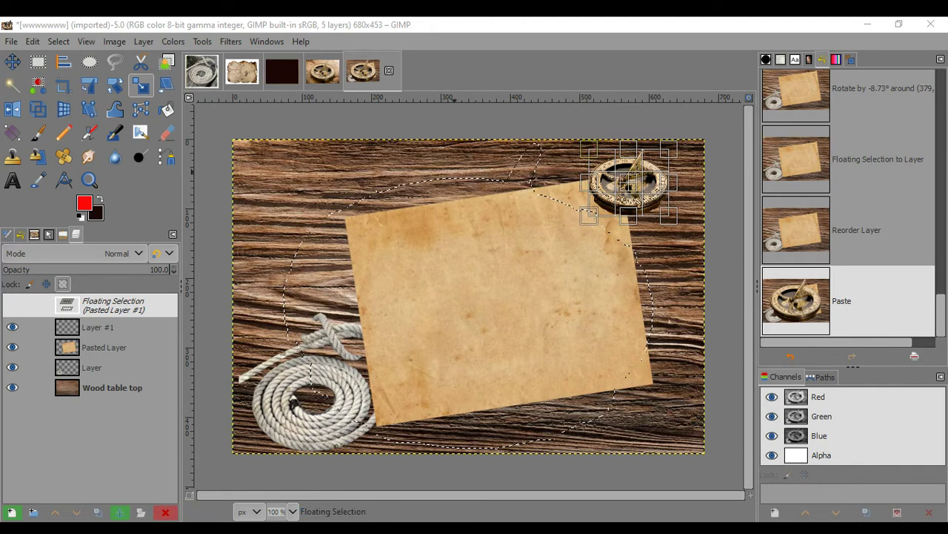
pyautogui.press('Return')
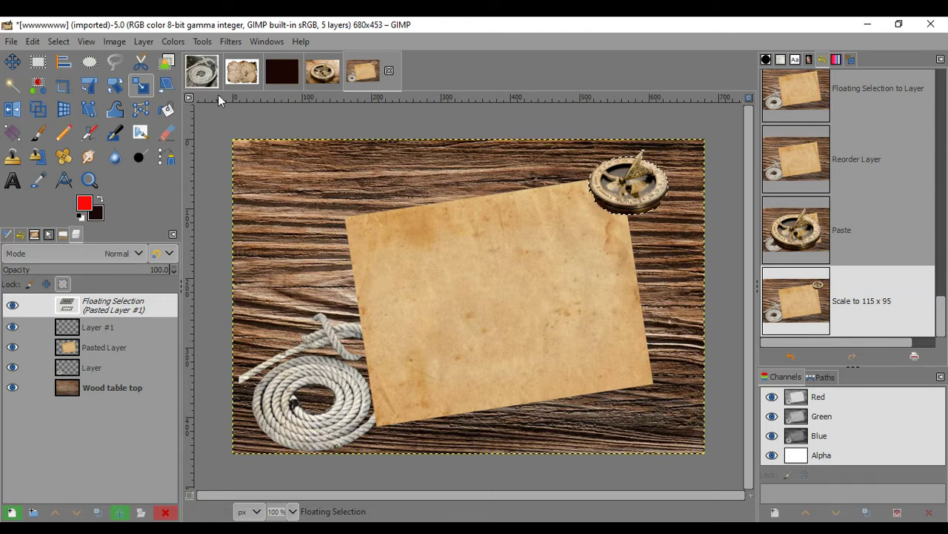
# Rotate the floating compass by about 5.5° around a pivot near its centre.
pyautogui.click(116, 88)
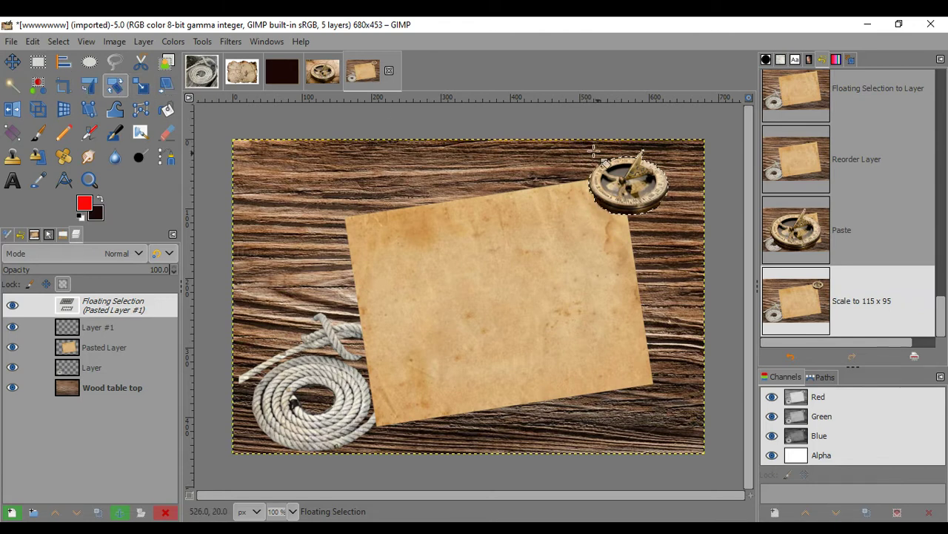
pyautogui.click(656, 194)
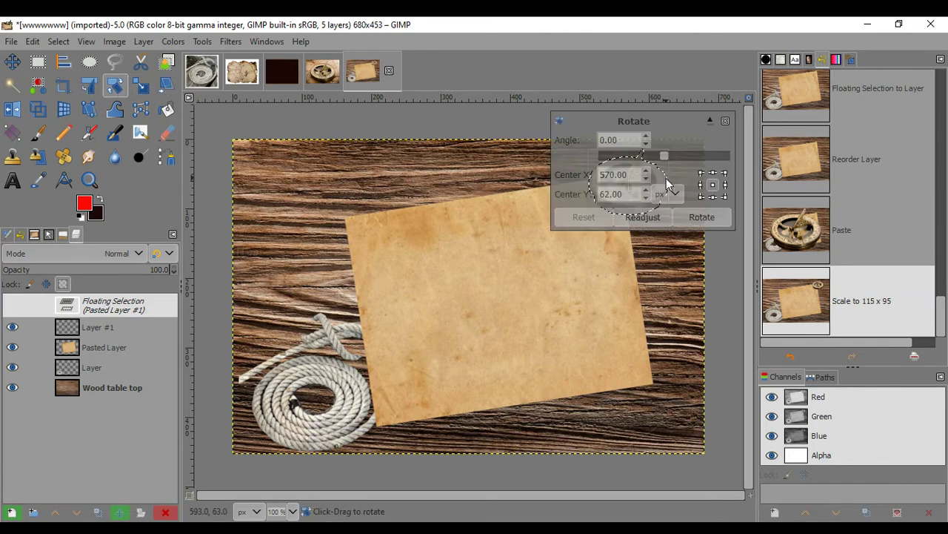
pyautogui.click(711, 122)
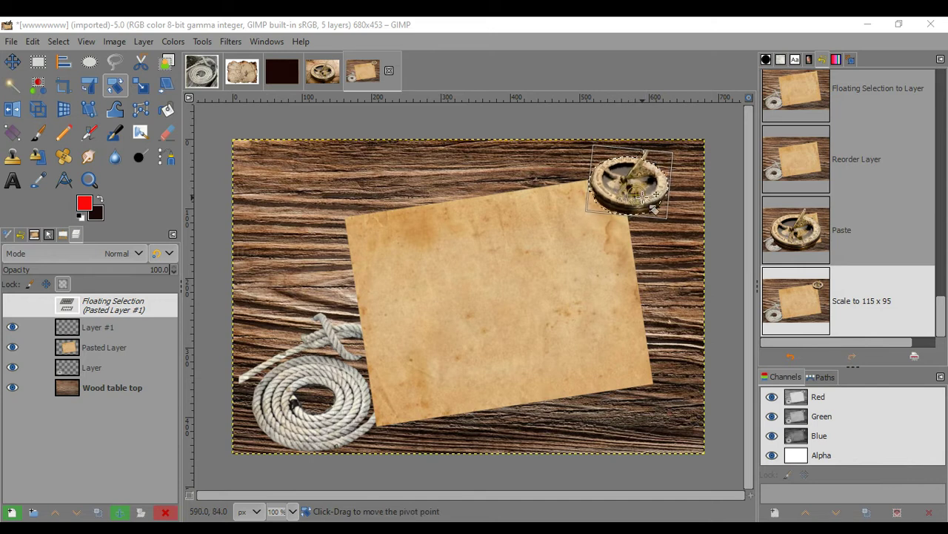
pyautogui.moveTo(637, 194); pyautogui.dragTo(659, 195)
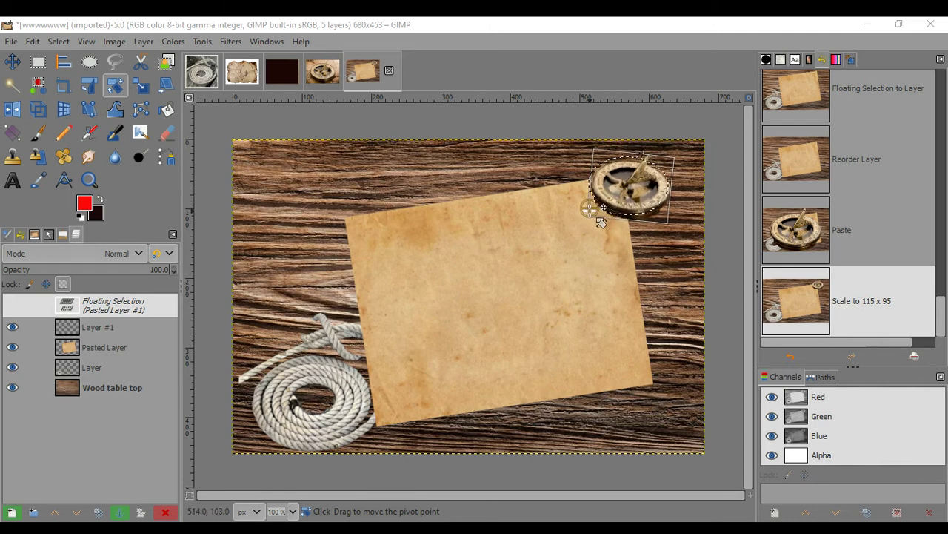
pyautogui.moveTo(590, 218); pyautogui.dragTo(576, 233)
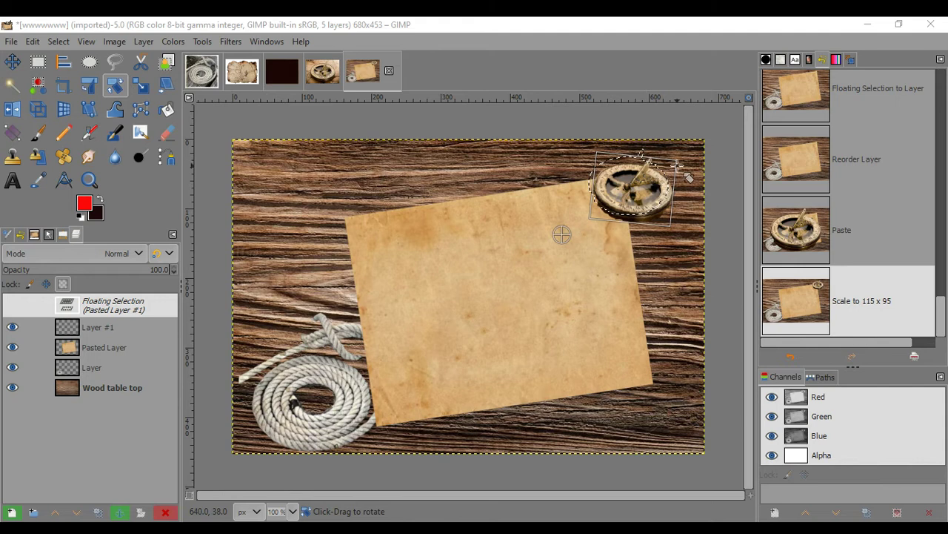
pyautogui.moveTo(682, 170); pyautogui.dragTo(613, 194)
pyautogui.moveTo(562, 234); pyautogui.dragTo(585, 211)
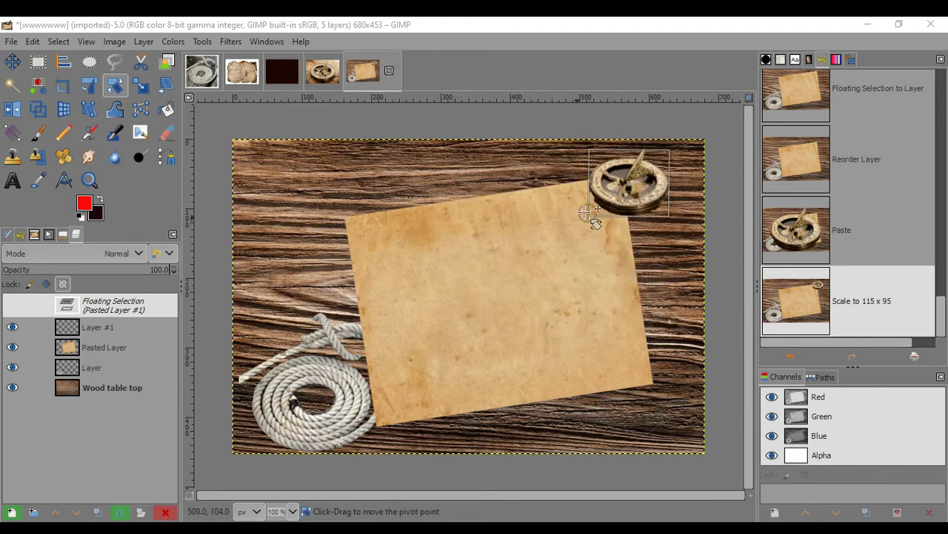
pyautogui.moveTo(658, 169); pyautogui.dragTo(658, 183)
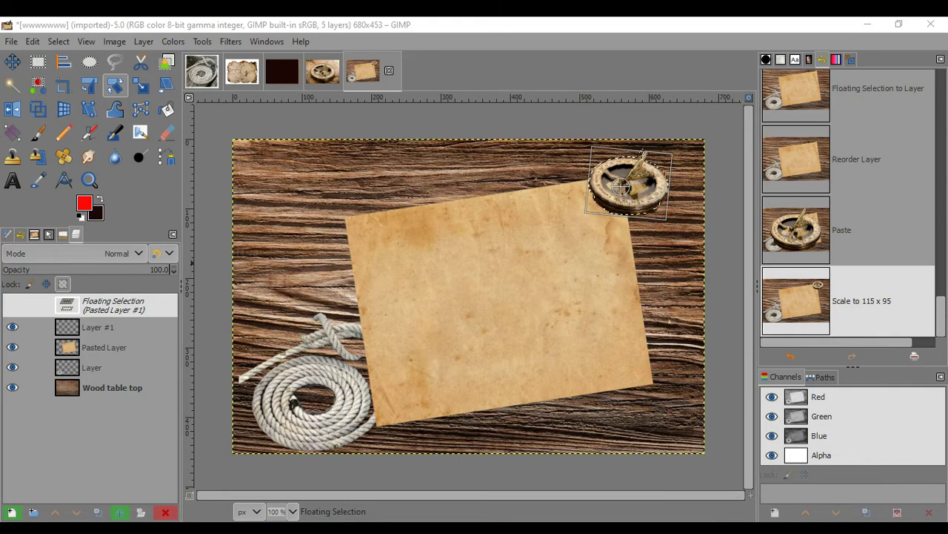
pyautogui.press('Return')
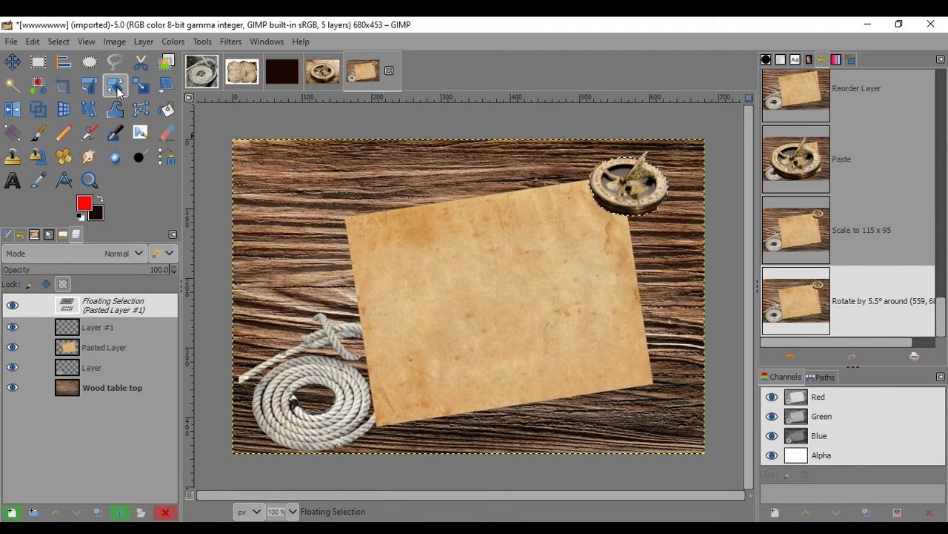
# Turn the floating compass into its own layer and move Layer #1 above it to the top of the stack.
pyautogui.click(11, 511)
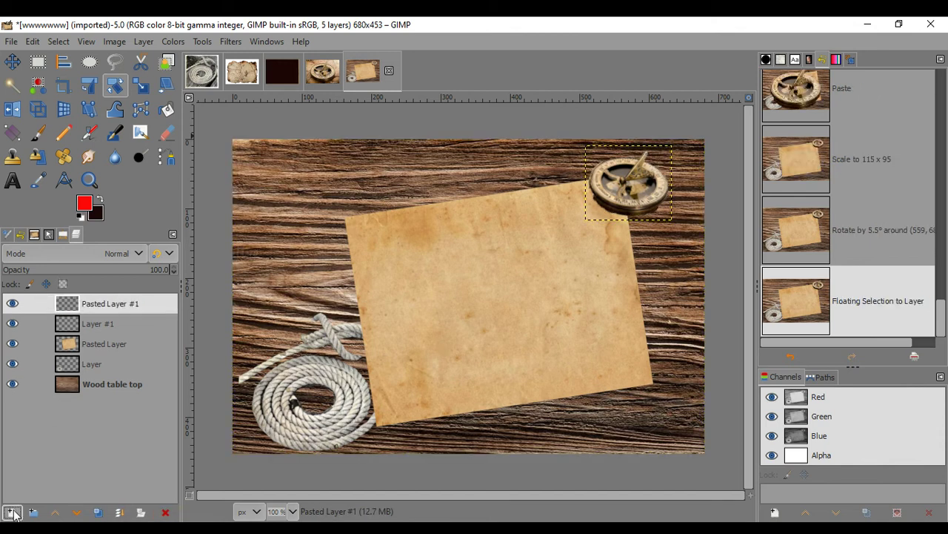
pyautogui.click(94, 328)
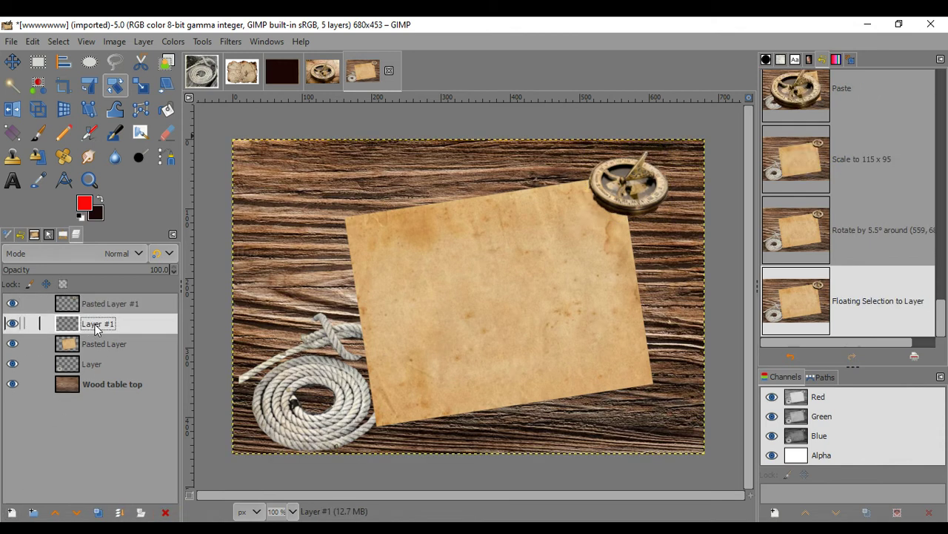
pyautogui.click(96, 347)
pyautogui.click(94, 367)
pyautogui.click(97, 345)
pyautogui.click(97, 328)
pyautogui.click(99, 308)
pyautogui.moveTo(97, 328); pyautogui.dragTo(98, 307)
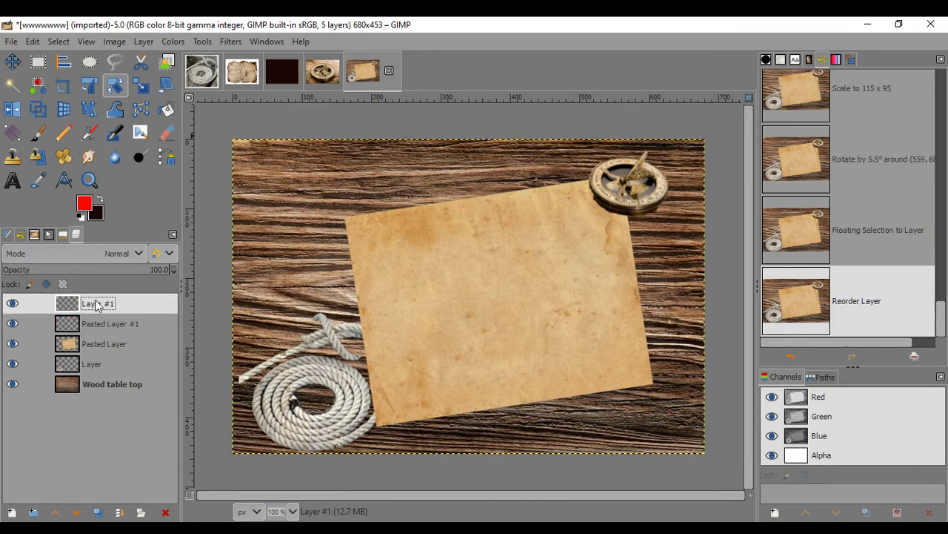
# Check the compass layer on its own by hiding the paper, rope and wood table layers, and show them again.
pyautogui.click(108, 331)
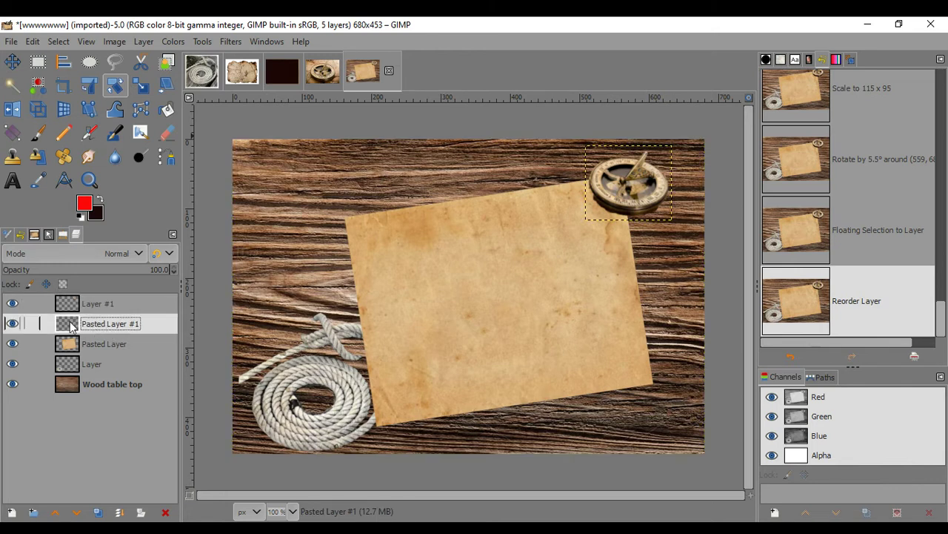
pyautogui.click(12, 344)
pyautogui.click(13, 364)
pyautogui.click(12, 384)
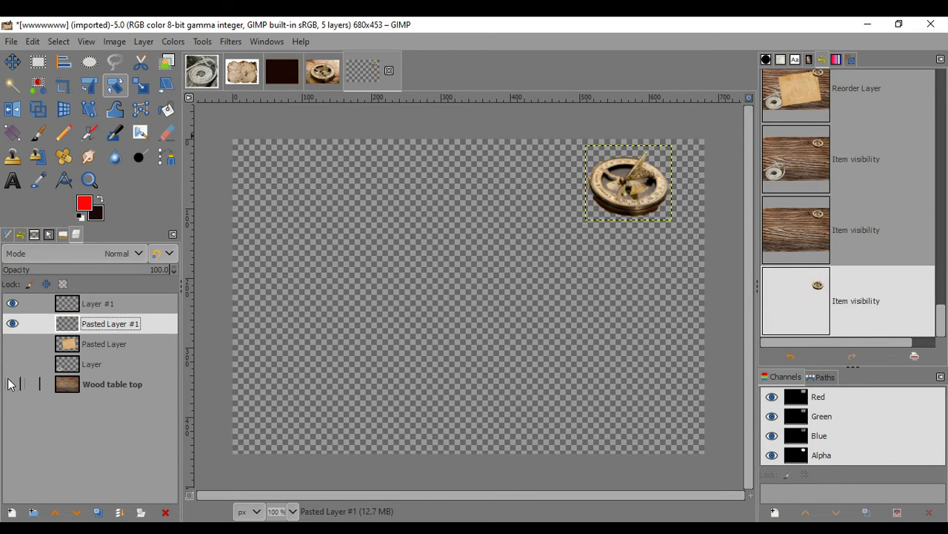
pyautogui.click(12, 344)
pyautogui.click(13, 364)
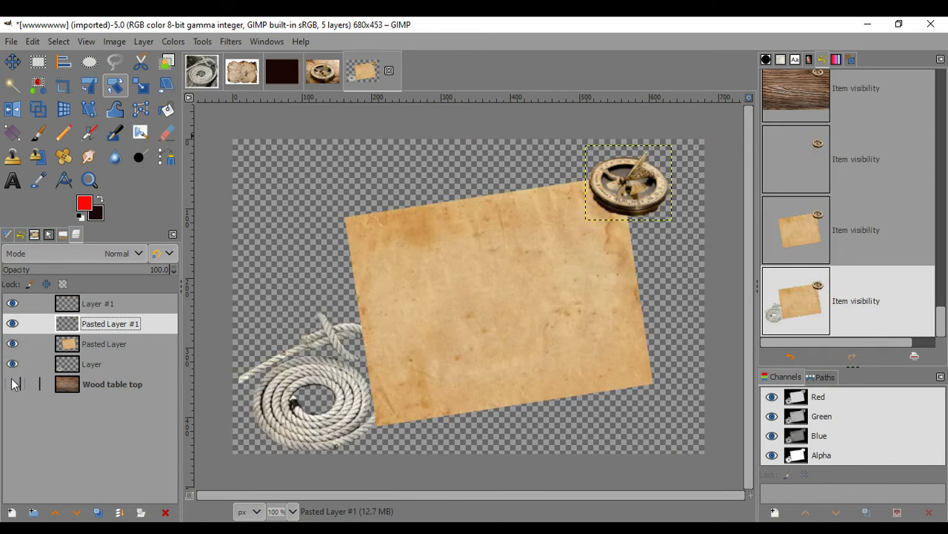
pyautogui.click(13, 384)
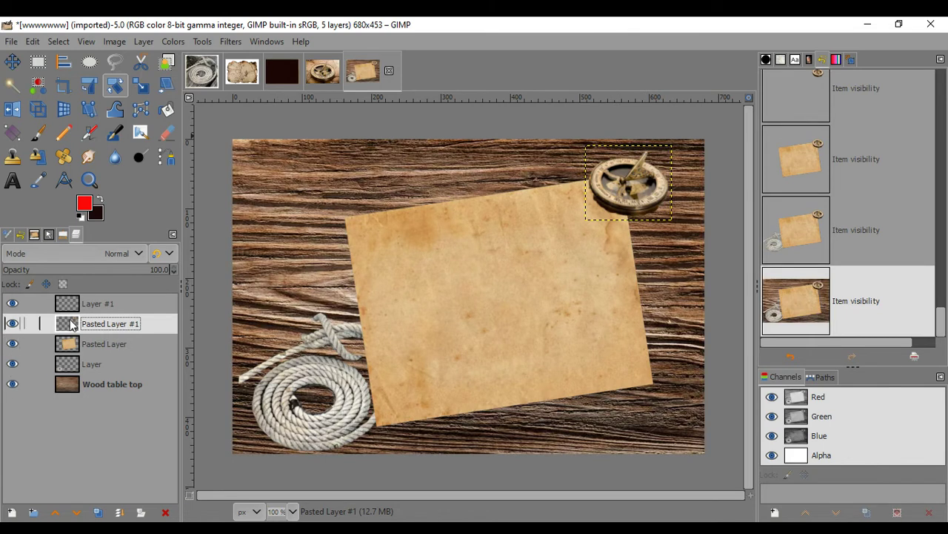
# Make the empty Layer #1 active and copy the selected map from the old map image.
pyautogui.click(87, 307)
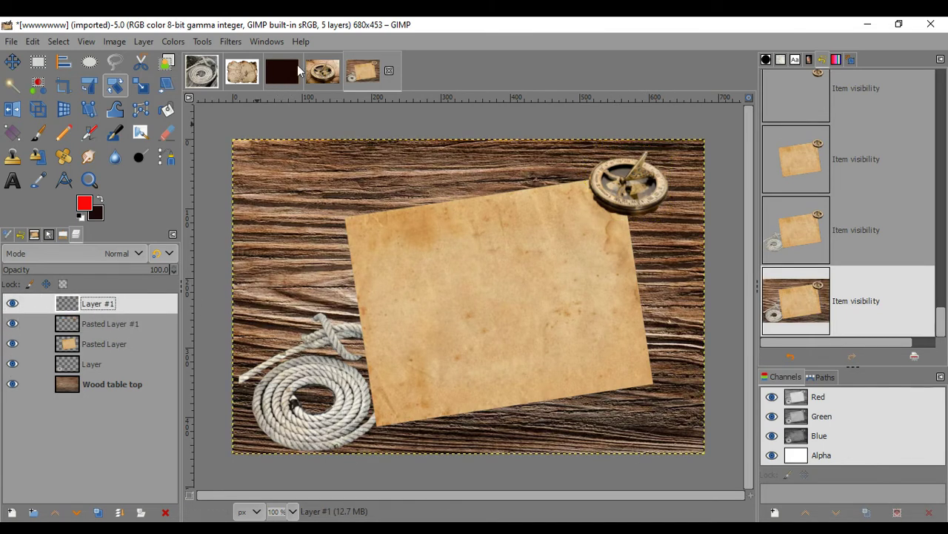
pyautogui.click(243, 71)
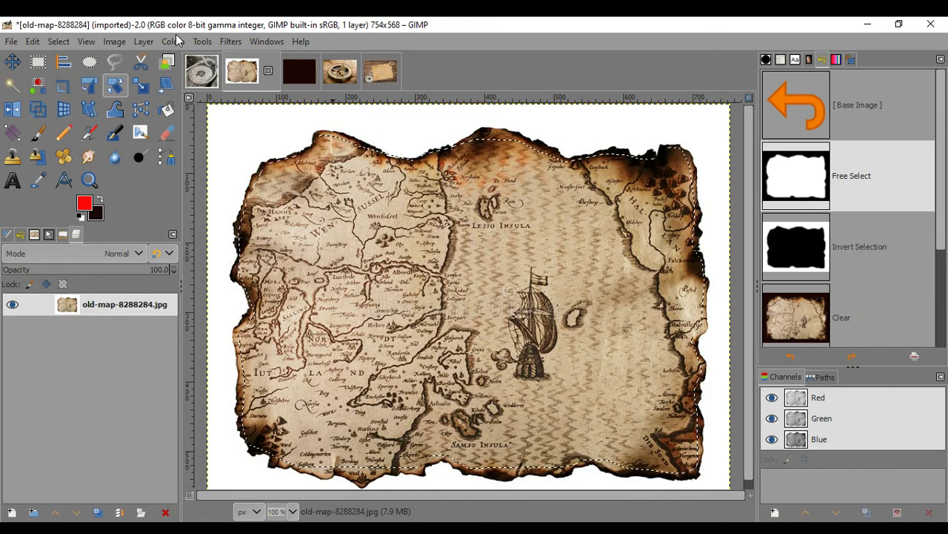
pyautogui.hotkey('ctrl', 'c')
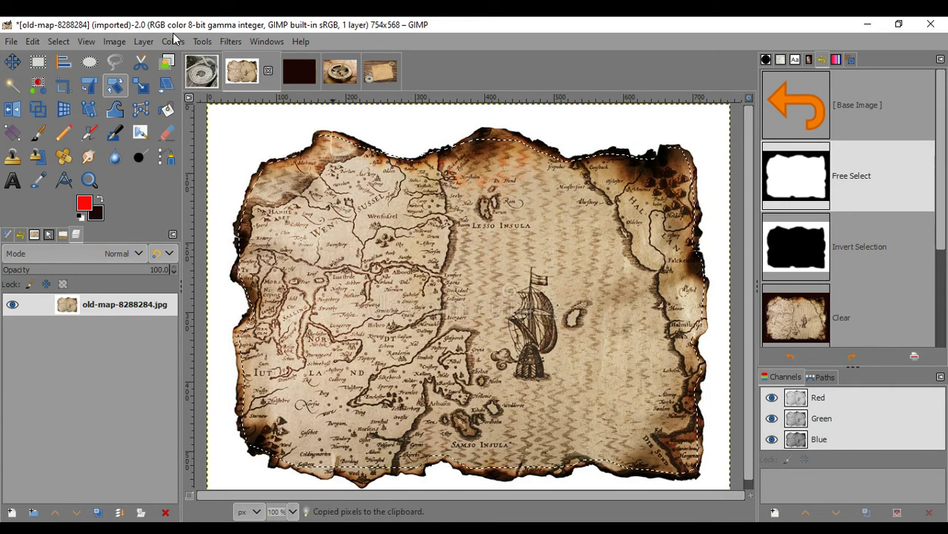
# Hide all layers below Layer #1 in the wood table image and paste the copied map onto Layer #1.
pyautogui.click(382, 73)
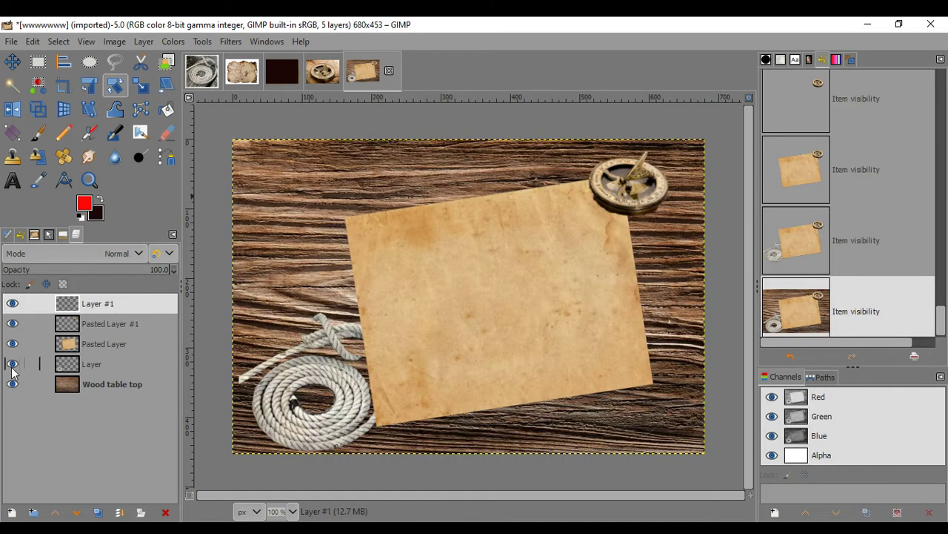
pyautogui.click(12, 324)
pyautogui.click(12, 344)
pyautogui.click(12, 364)
pyautogui.click(12, 384)
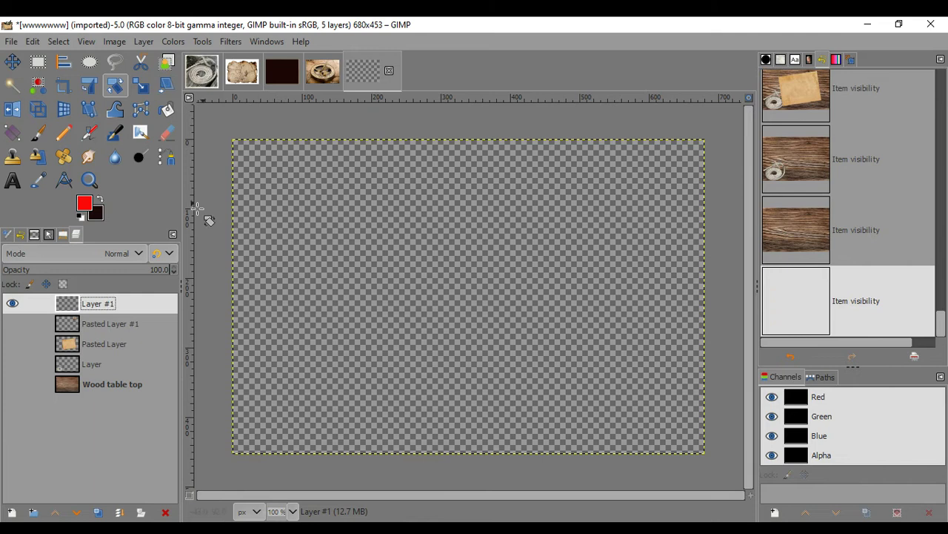
pyautogui.click(33, 41)
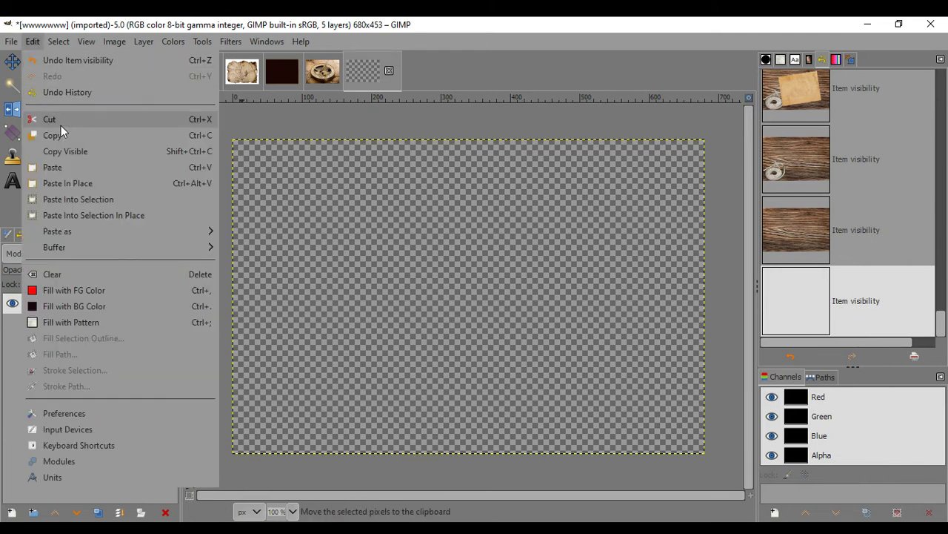
pyautogui.click(59, 167)
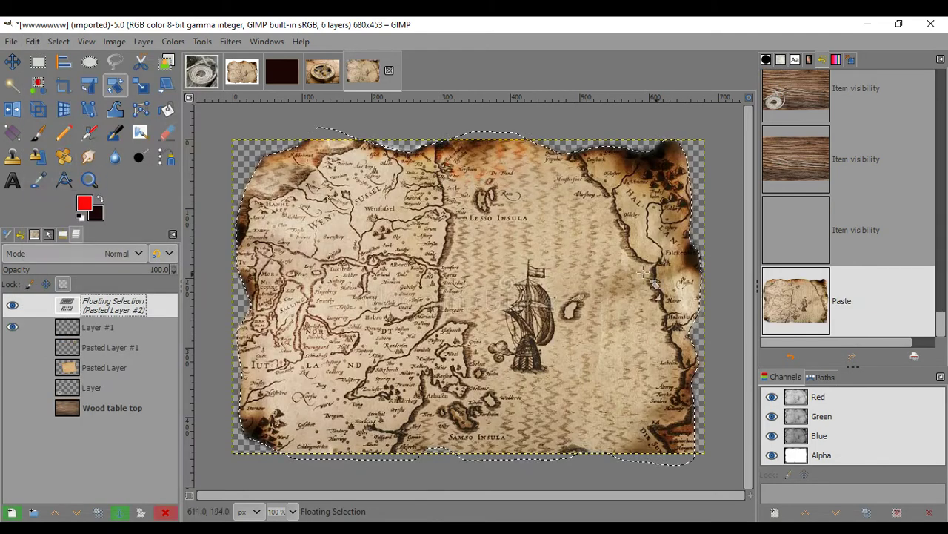
# Scale the floating map down to about 366 x 270 pixels, with the old paper layer shown as a size reference.
pyautogui.click(140, 85)
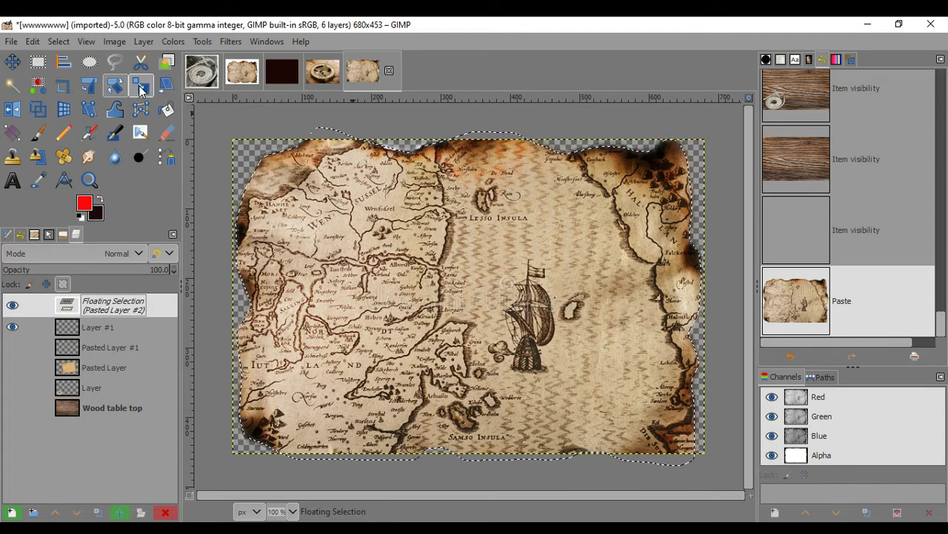
pyautogui.click(282, 164)
pyautogui.moveTo(245, 125); pyautogui.dragTo(409, 253)
pyautogui.moveTo(718, 261); pyautogui.dragTo(724, 258)
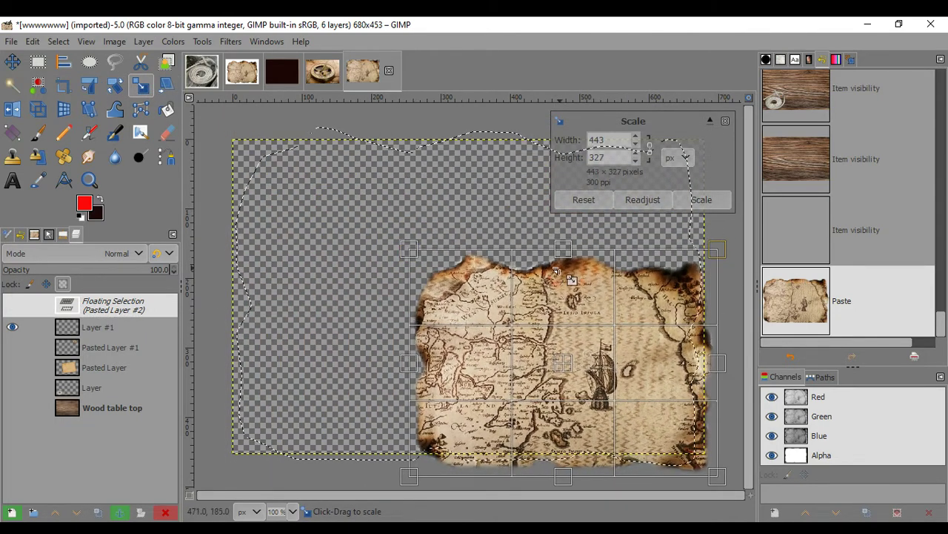
pyautogui.click(13, 368)
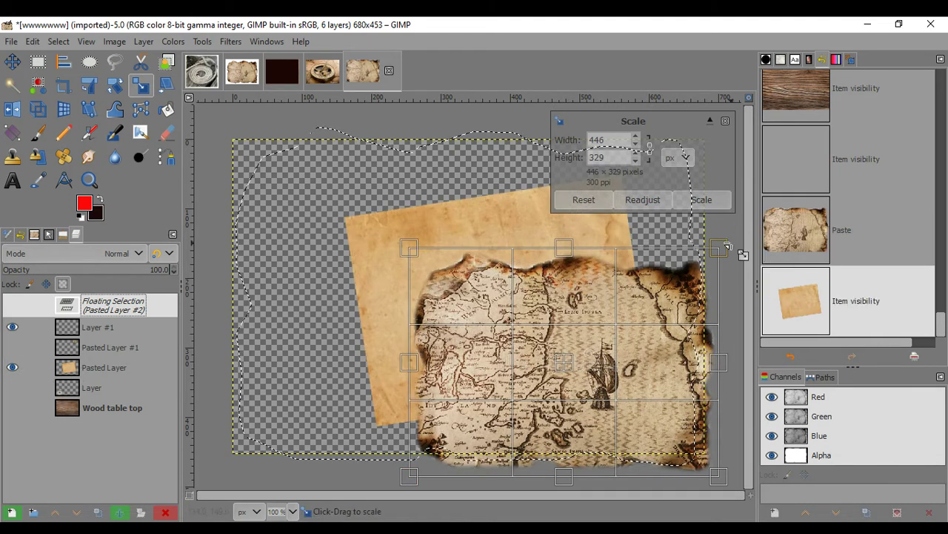
pyautogui.click(13, 368)
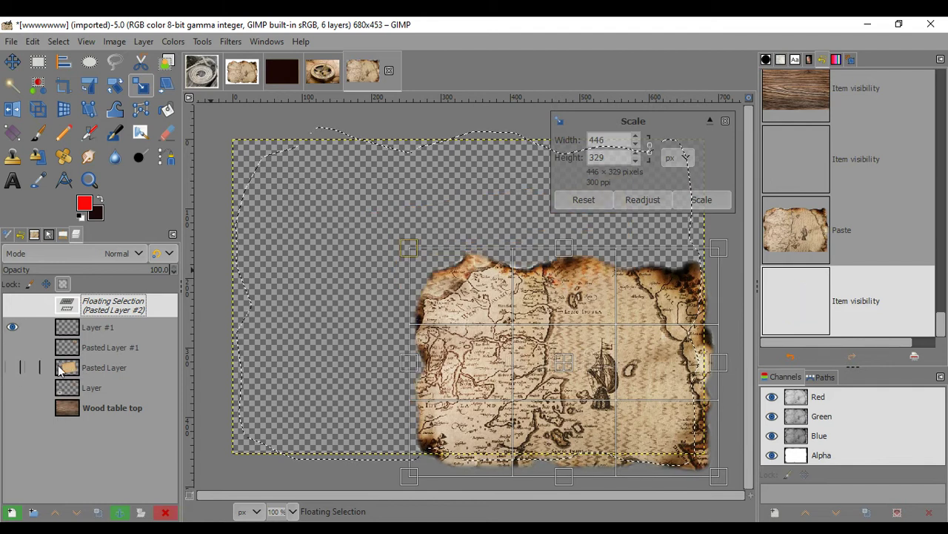
pyautogui.click(13, 368)
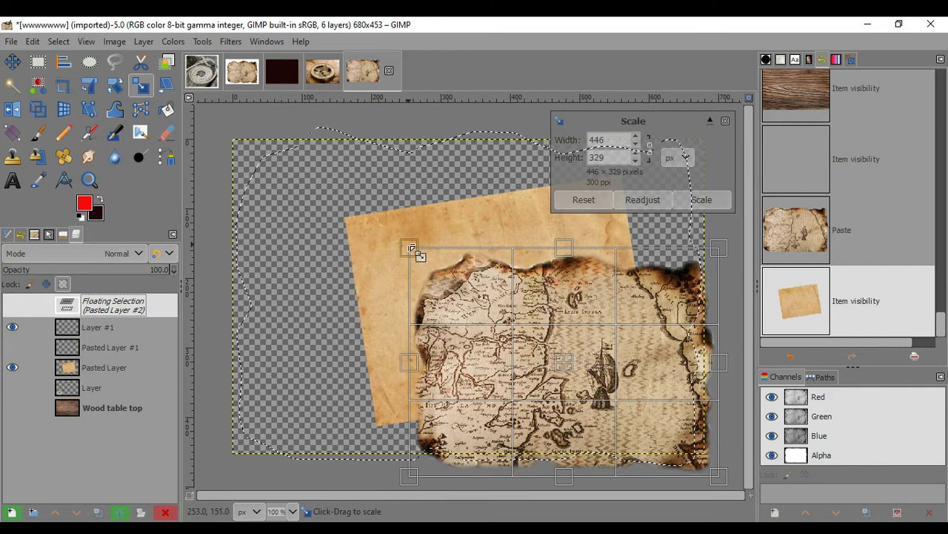
pyautogui.moveTo(413, 251); pyautogui.dragTo(421, 257)
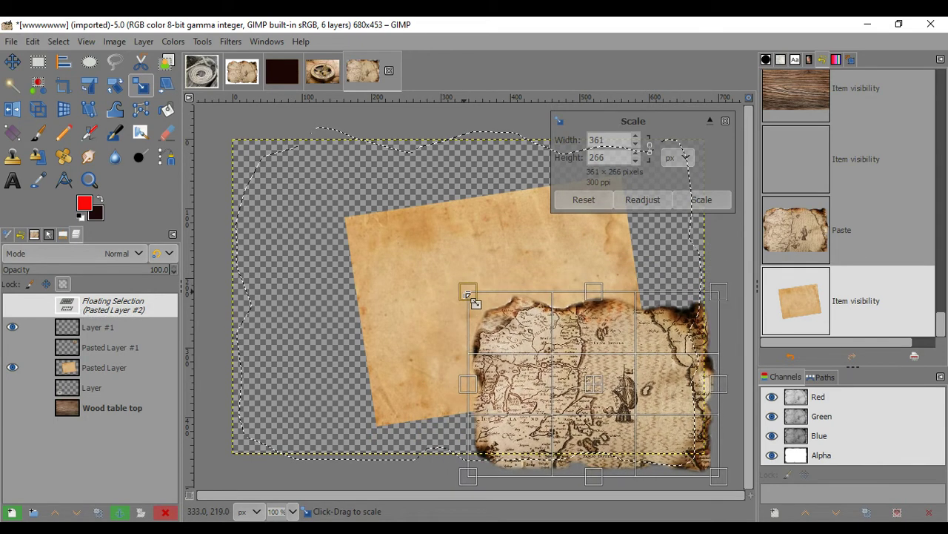
# Rotate the floating map by about -10.3° to match the paper's tilt and move it onto the centre of the old paper.
pyautogui.click(115, 85)
pyautogui.moveTo(714, 306); pyautogui.dragTo(689, 303)
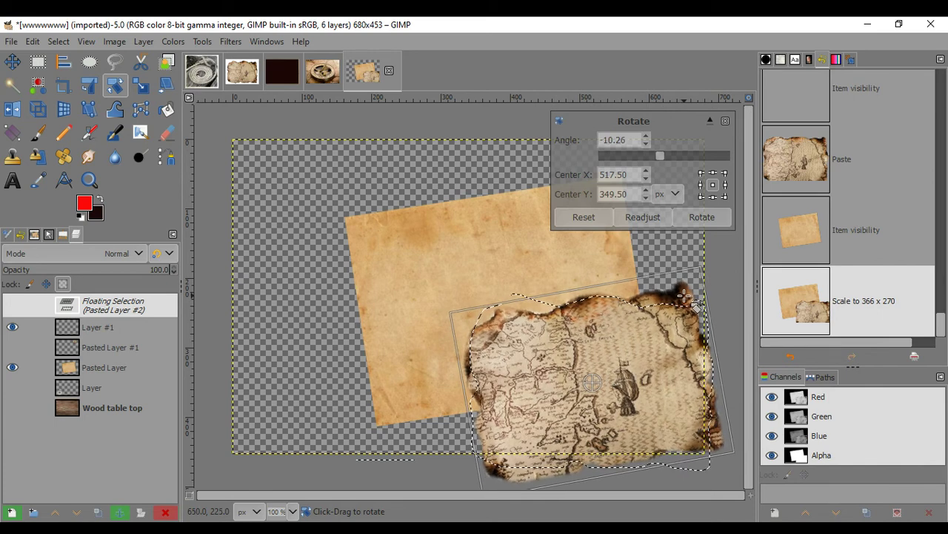
pyautogui.click(13, 66)
pyautogui.moveTo(629, 398); pyautogui.dragTo(531, 307)
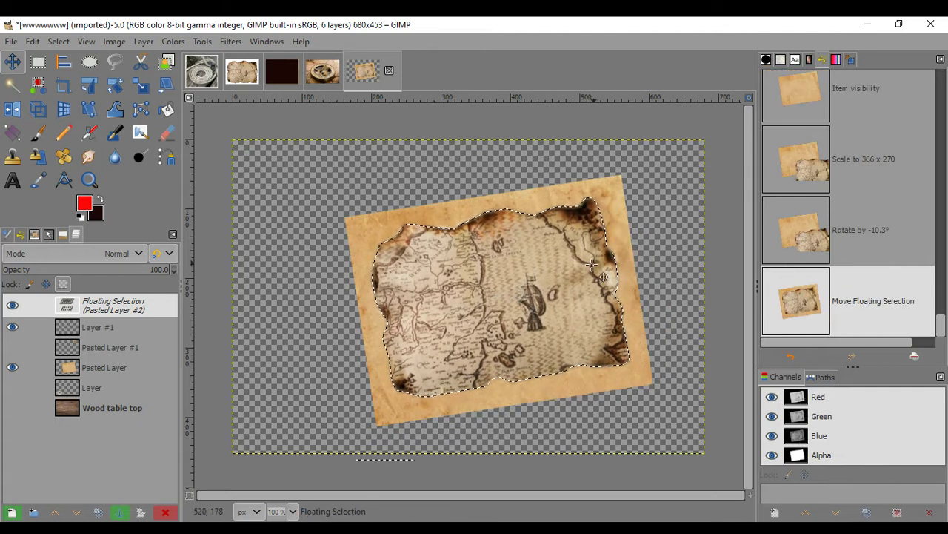
# Show the compass, rope and wood table top layers again.
pyautogui.click(12, 347)
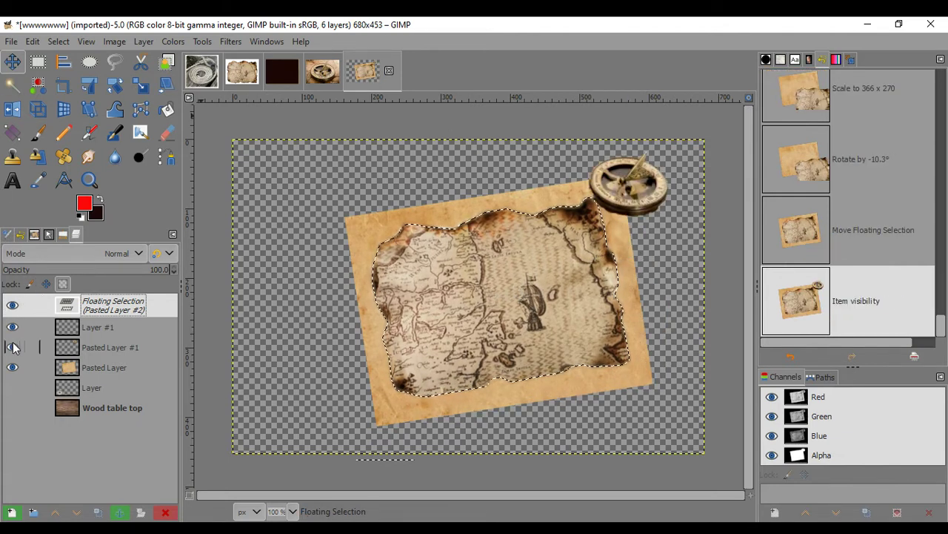
pyautogui.click(12, 388)
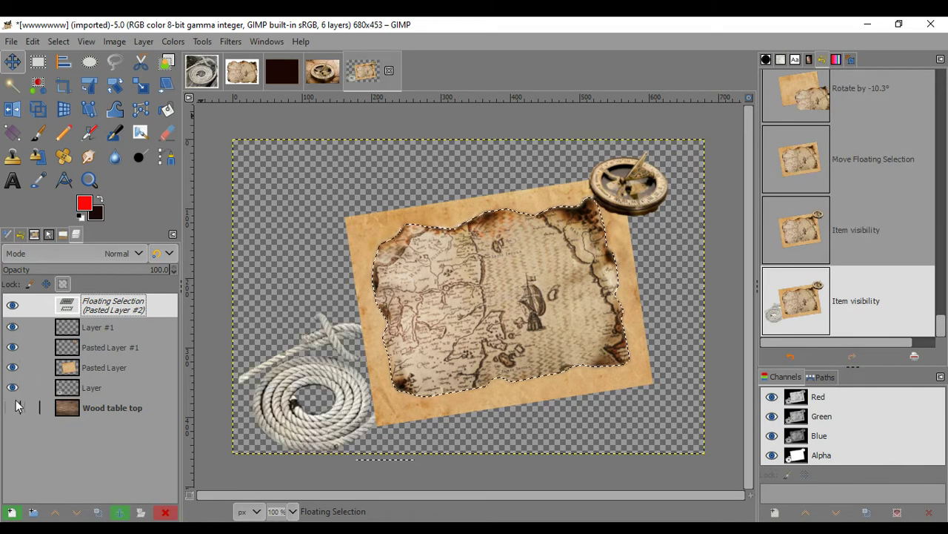
pyautogui.click(12, 407)
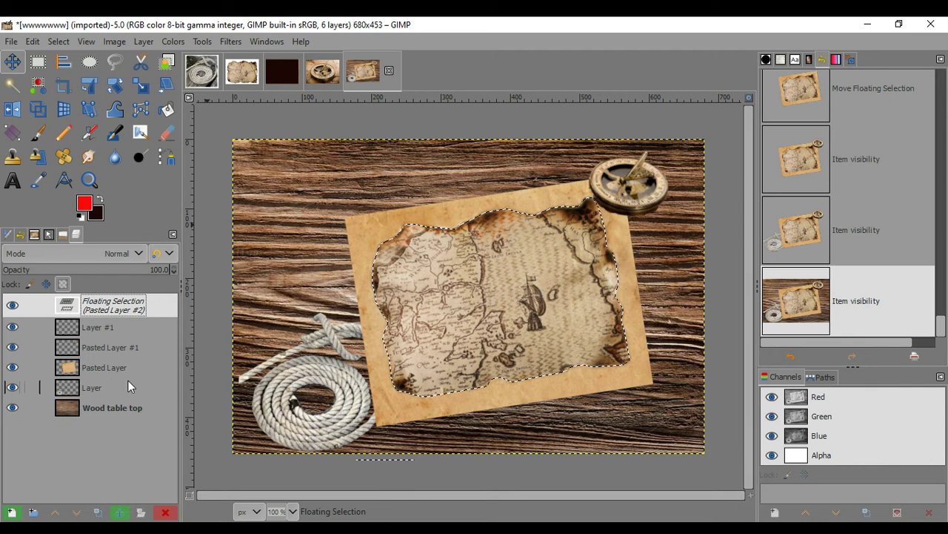
# Try to make the rope layer active, and hide and show the floating map to compare it with the paper beneath.
pyautogui.click(84, 388)
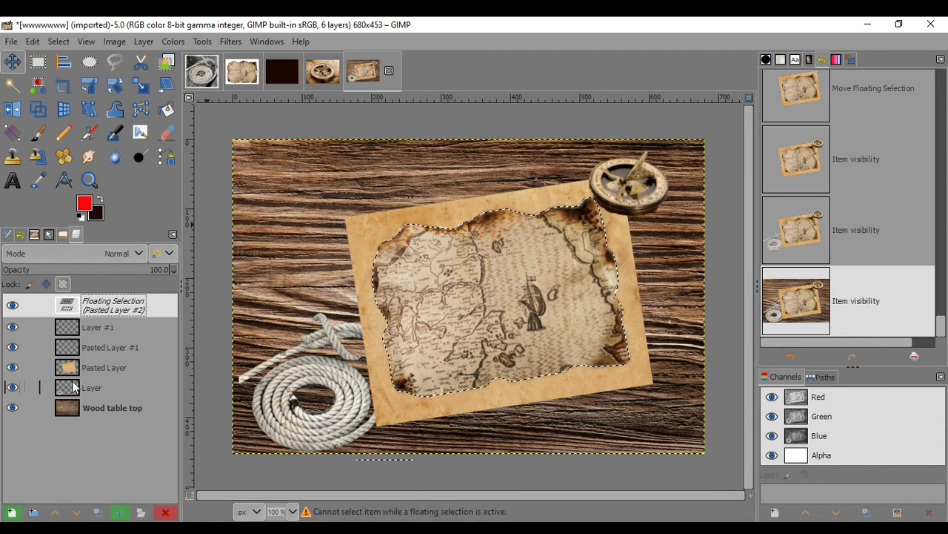
pyautogui.click(89, 383)
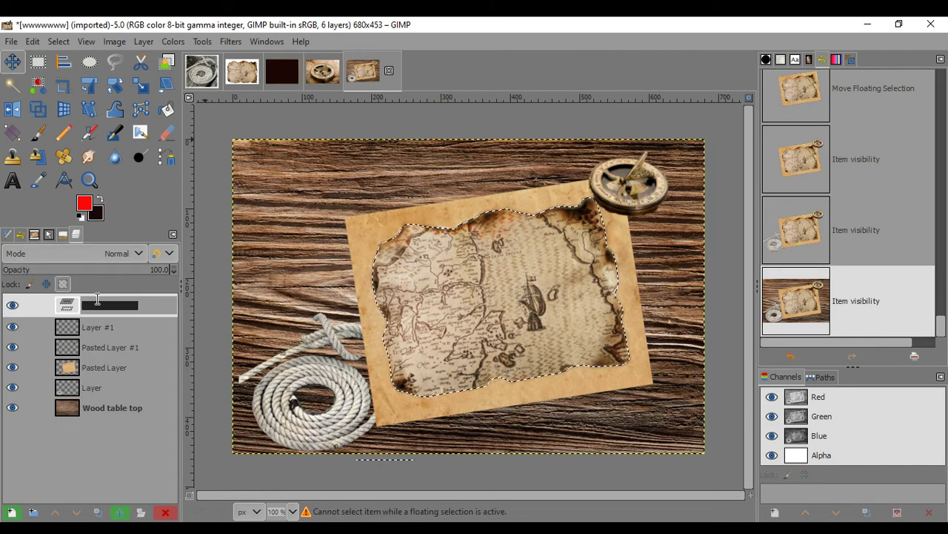
pyautogui.click(12, 305)
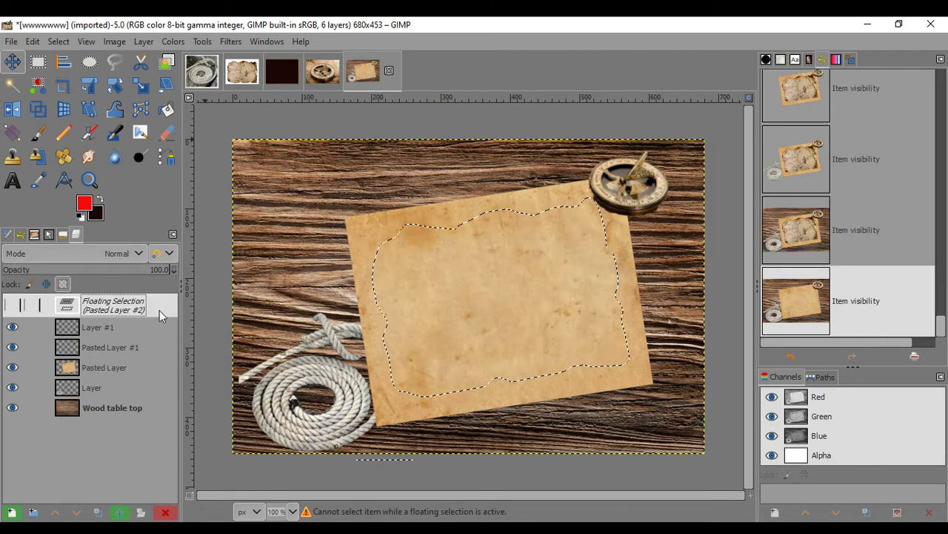
pyautogui.click(95, 383)
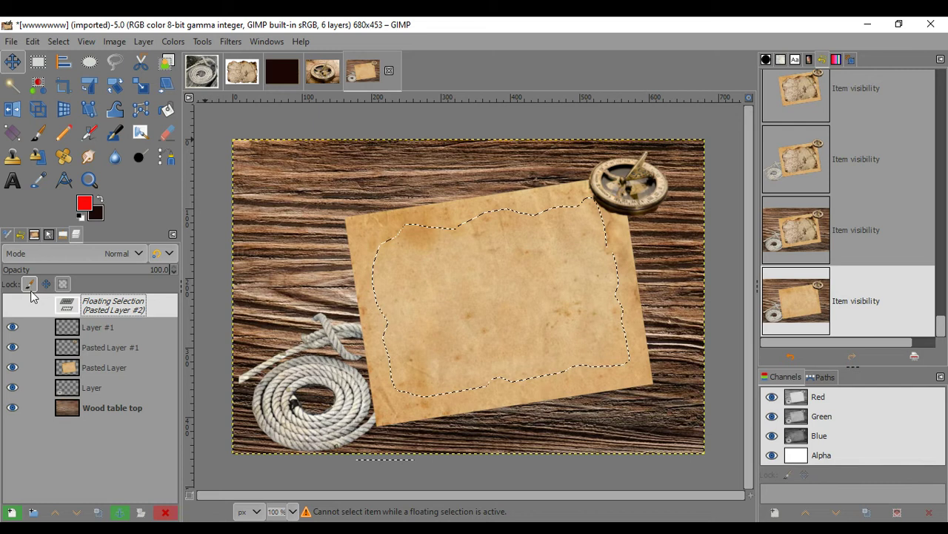
pyautogui.click(13, 305)
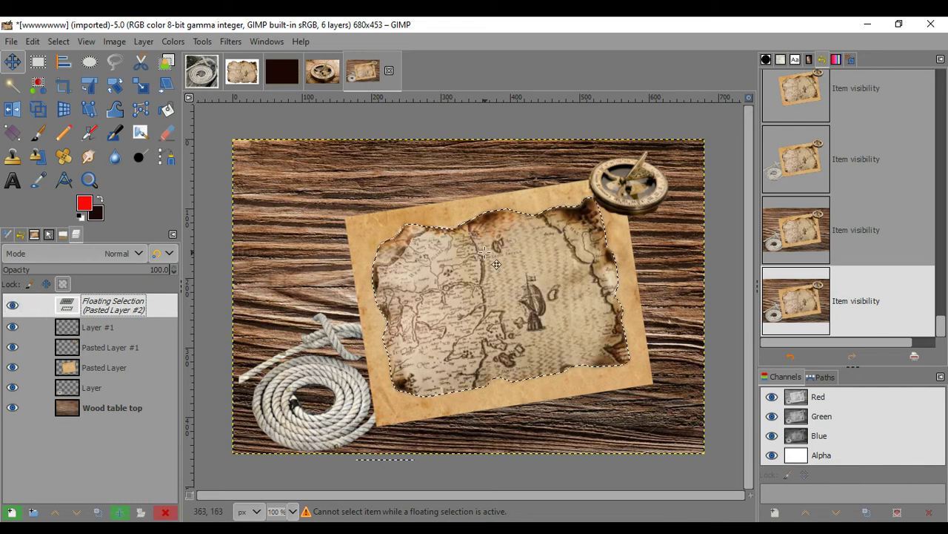
pyautogui.click(59, 41)
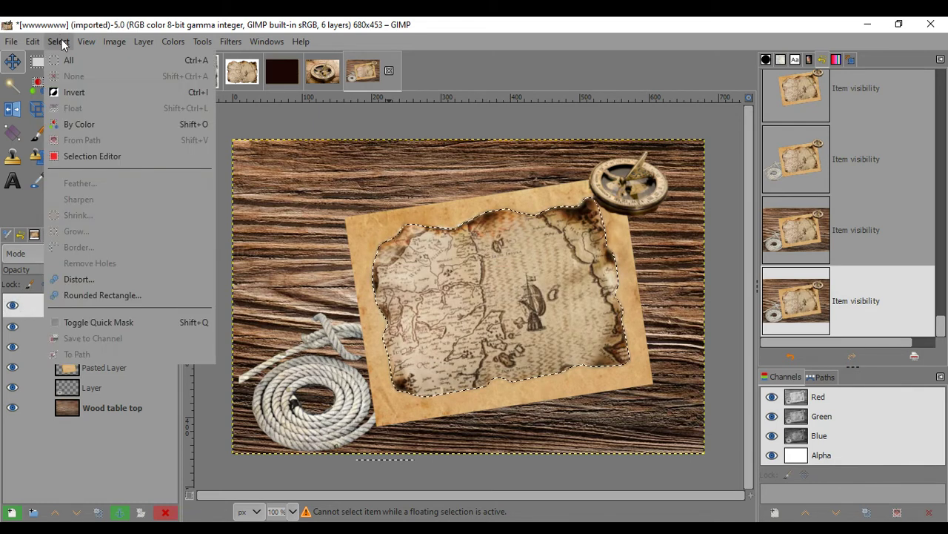
pyautogui.click(417, 254)
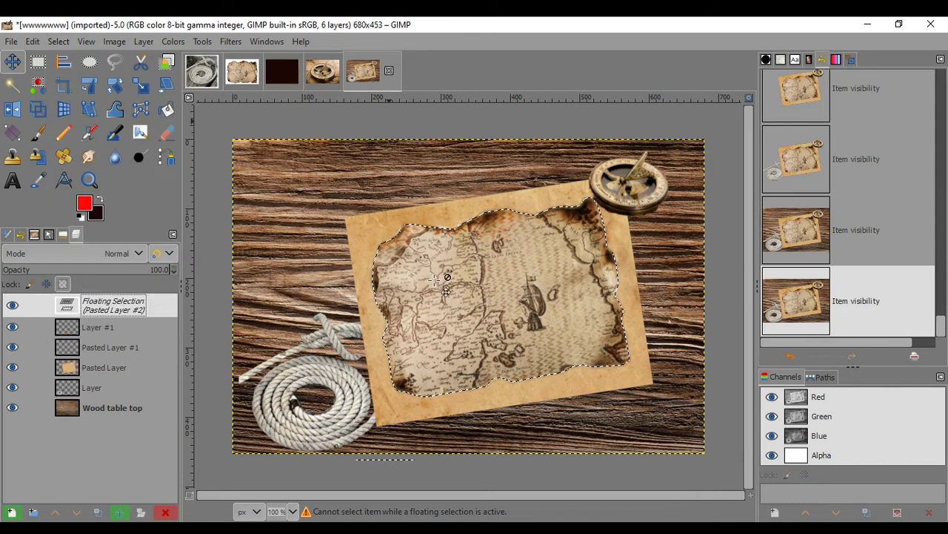
pyautogui.click(503, 276)
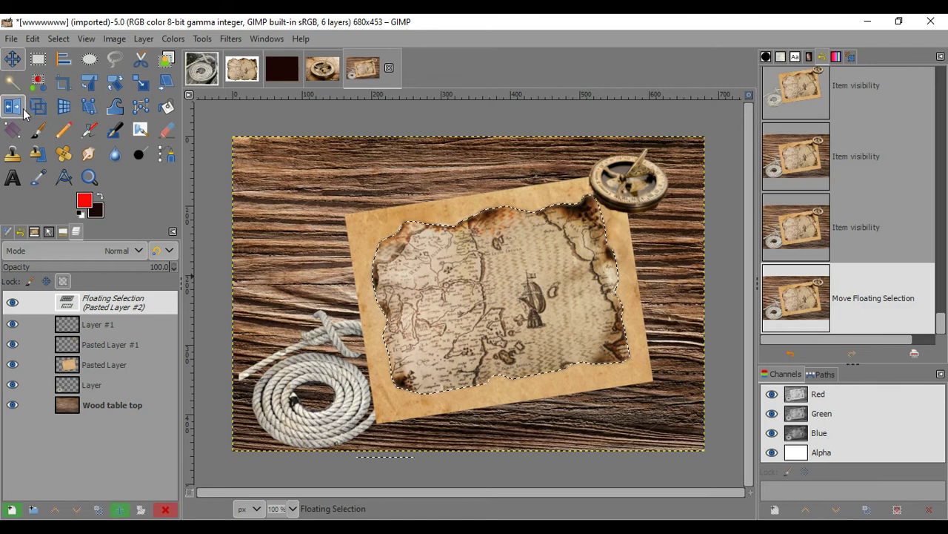
# Scale the floating map up to 437 x 354 pixels so it covers more of the old paper.
pyautogui.click(141, 82)
pyautogui.click(437, 253)
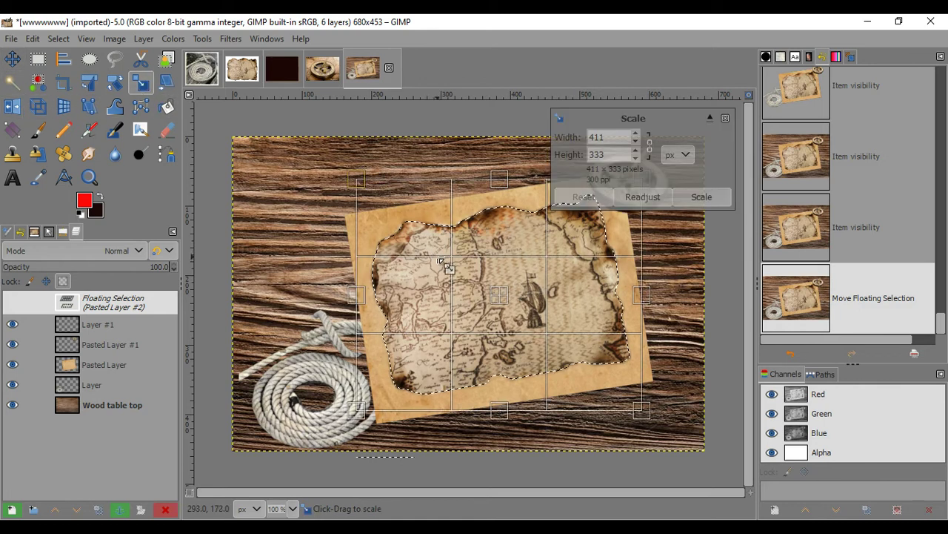
pyautogui.moveTo(436, 256); pyautogui.dragTo(420, 250)
pyautogui.moveTo(470, 280); pyautogui.dragTo(466, 277)
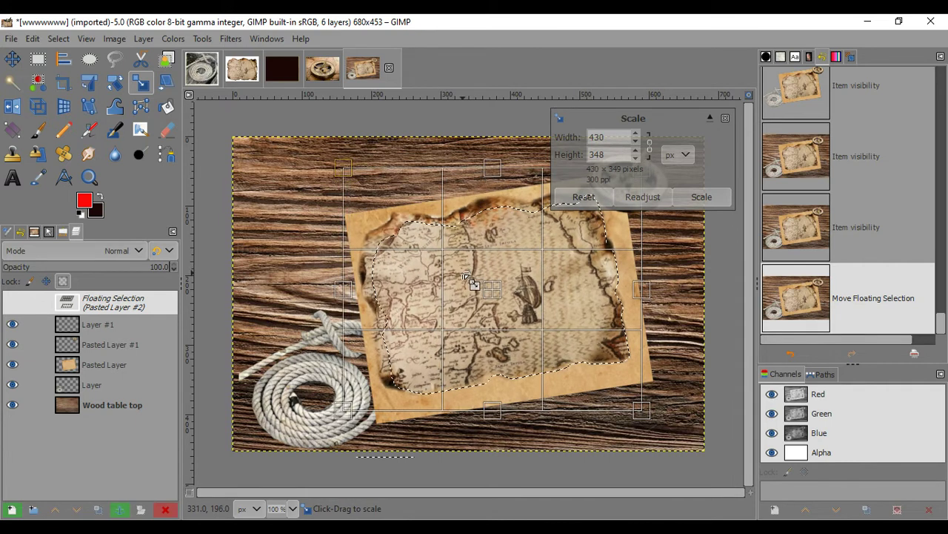
pyautogui.moveTo(635, 402); pyautogui.dragTo(640, 405)
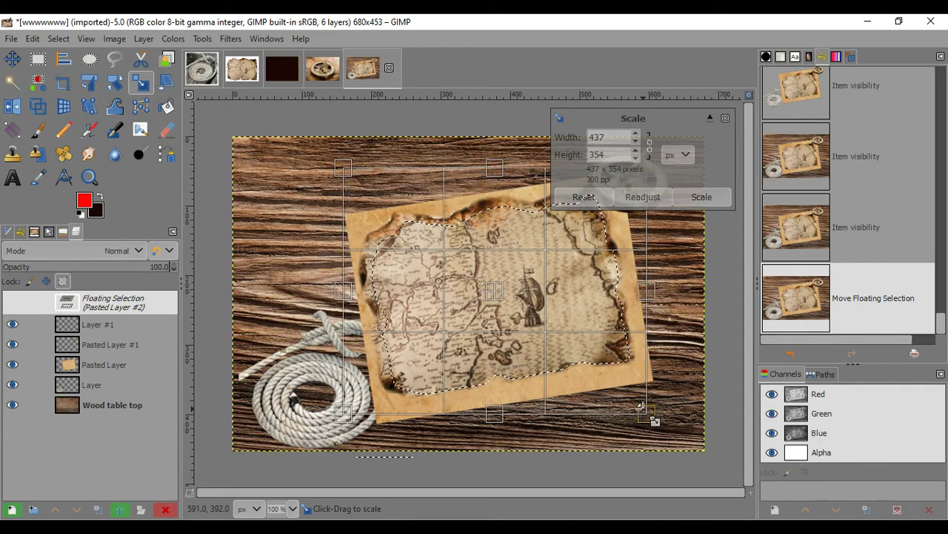
pyautogui.click(693, 198)
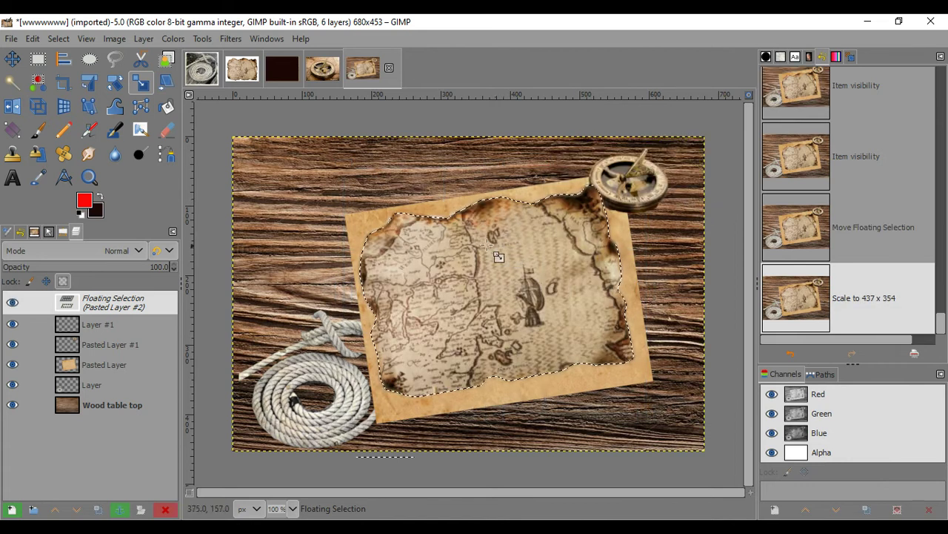
# Try to make Layer #1 active while the map is still a floating selection.
pyautogui.click(87, 310)
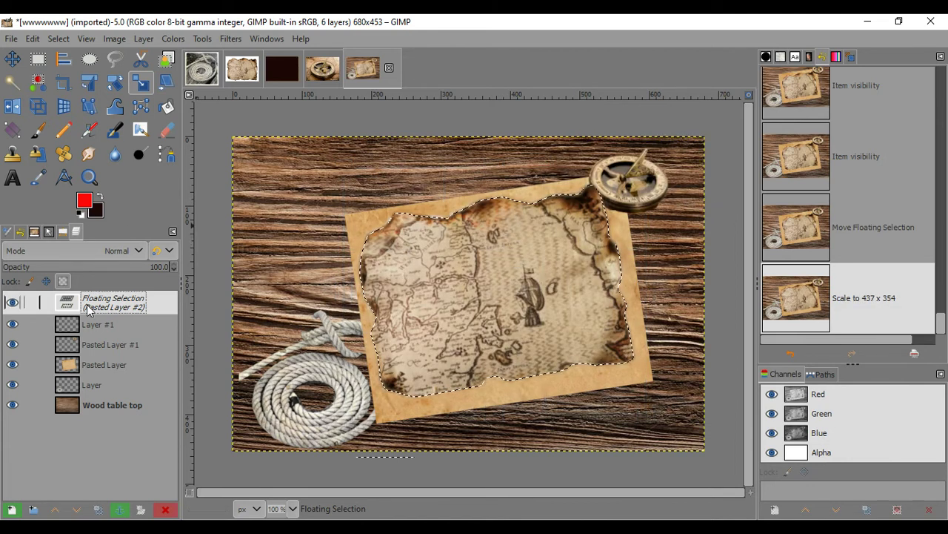
pyautogui.click(102, 324)
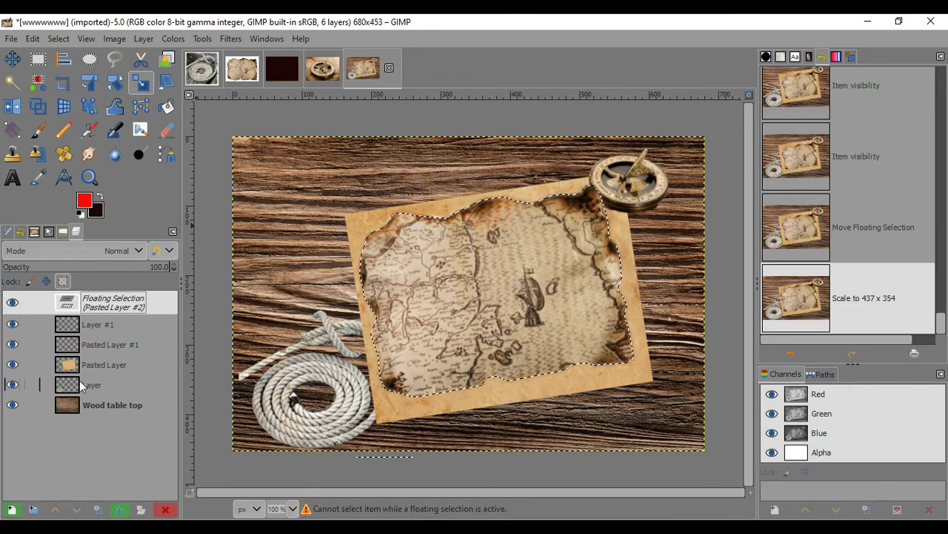
pyautogui.click(116, 310)
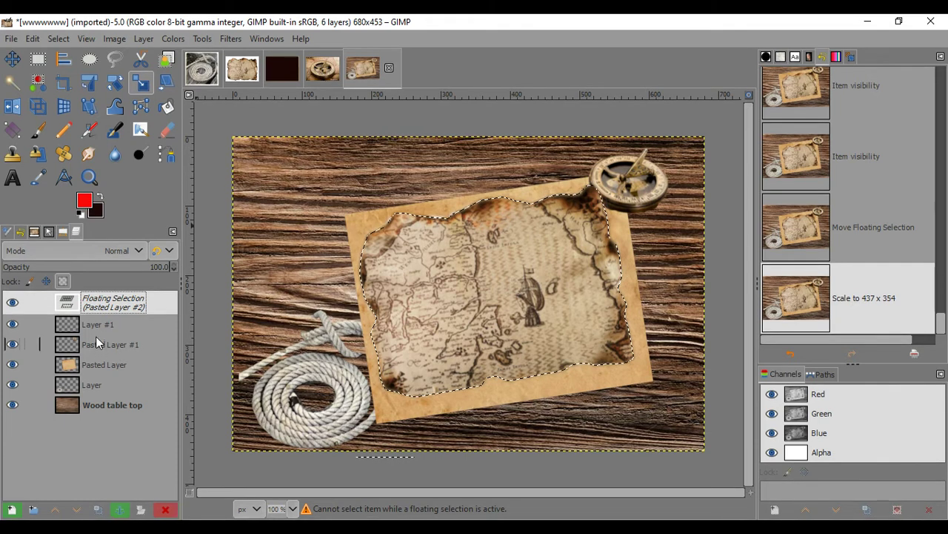
pyautogui.click(105, 311)
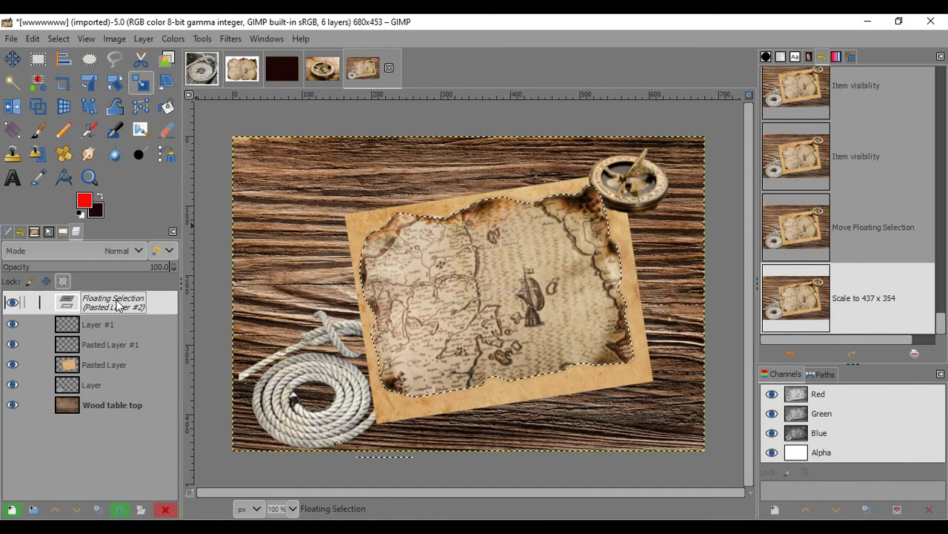
pyautogui.click(143, 327)
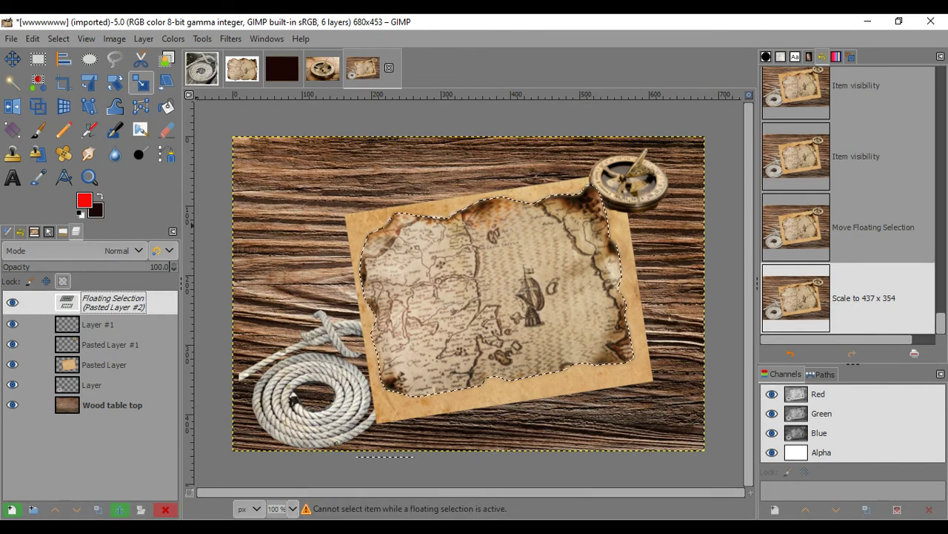
# Turn the floating map into its own layer and move it below Layer #1, just above the compass layer.
pyautogui.click(11, 509)
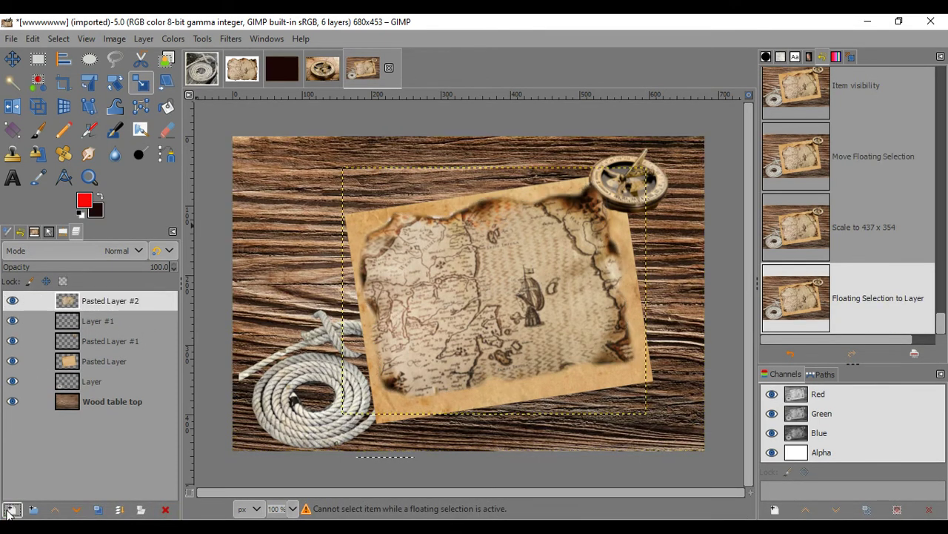
pyautogui.click(101, 308)
pyautogui.moveTo(95, 337); pyautogui.dragTo(95, 333)
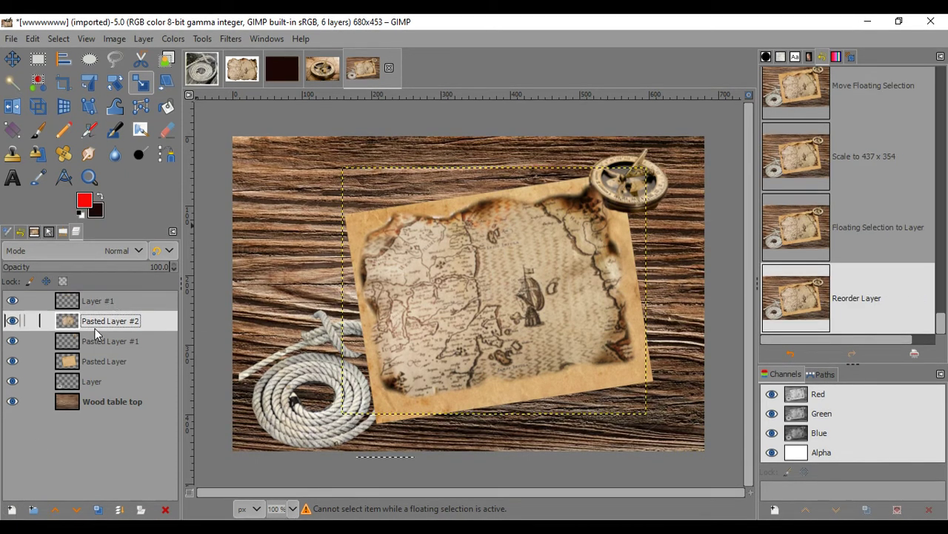
# Go through the Layer #1, map and paper layers and make the rope layer active.
pyautogui.click(104, 306)
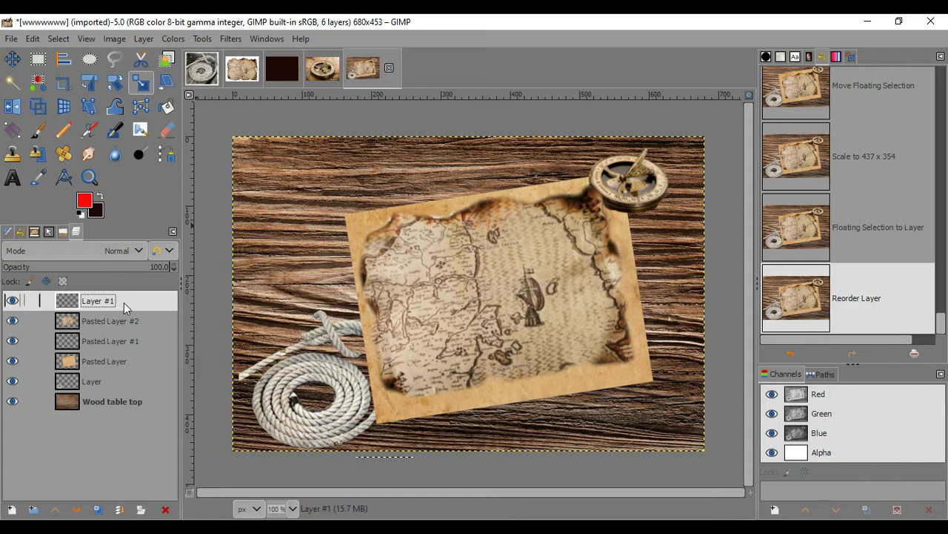
pyautogui.click(87, 325)
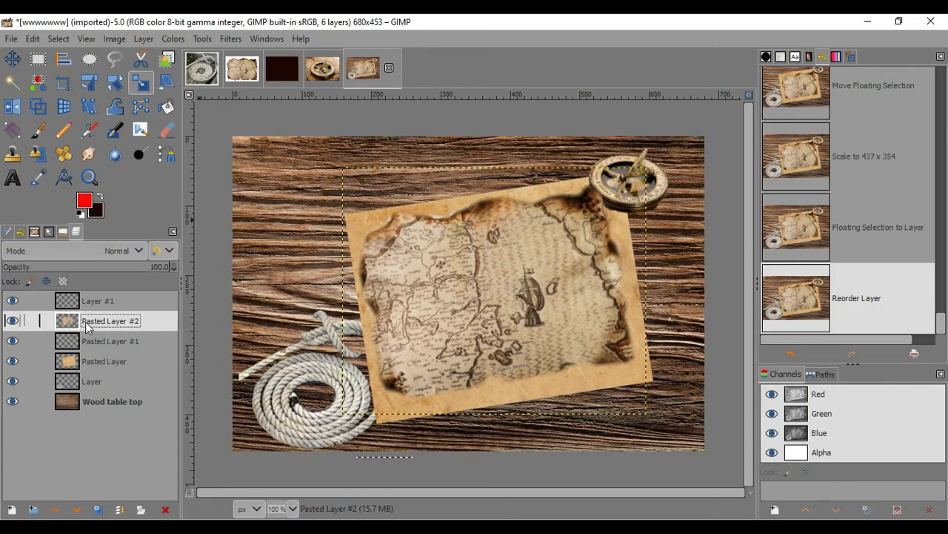
pyautogui.click(89, 301)
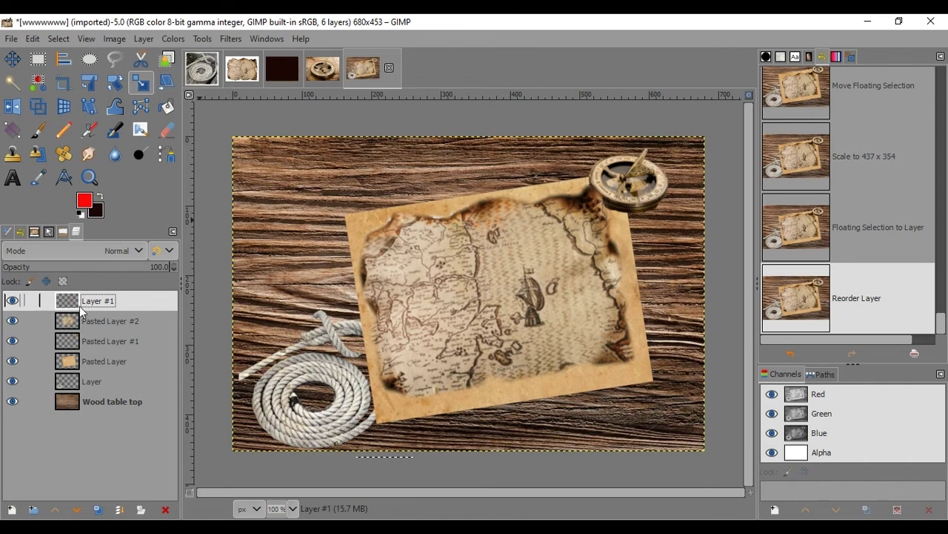
pyautogui.click(89, 362)
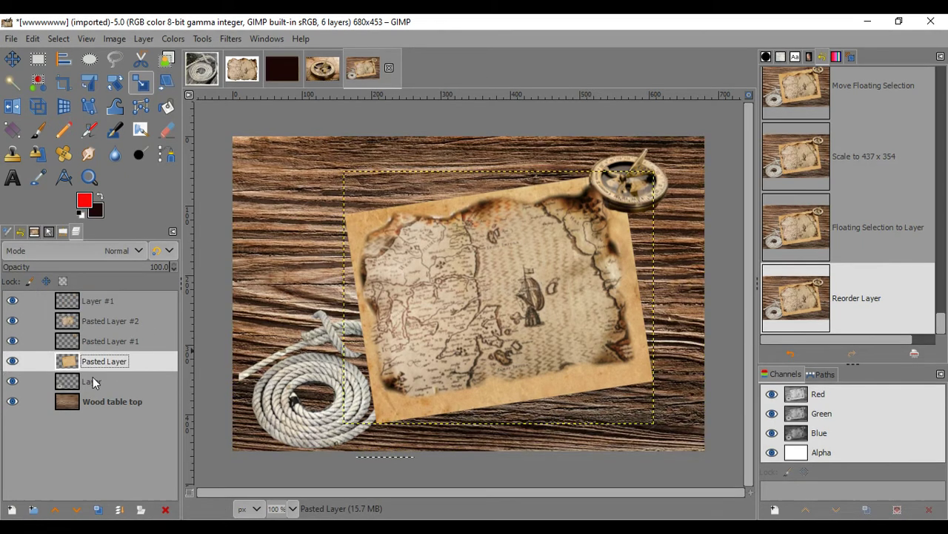
pyautogui.click(89, 382)
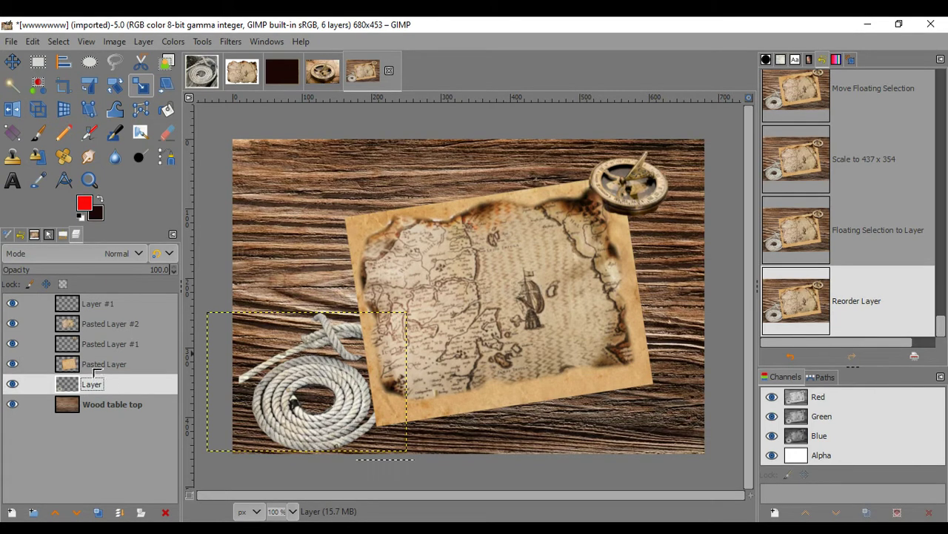
# Reorder the layers so the rope layer sits above the old paper and the map lies directly beneath the rope.
pyautogui.moveTo(94, 372); pyautogui.dragTo(97, 360)
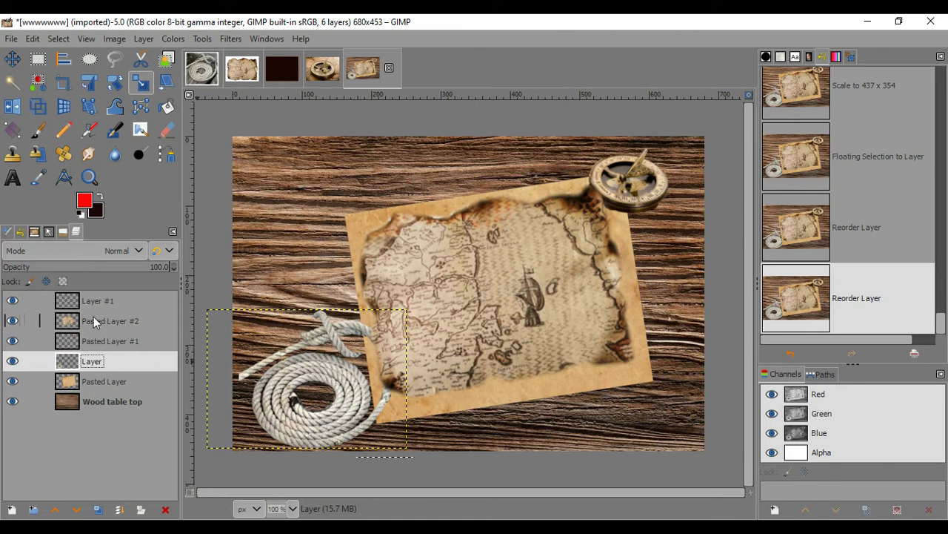
pyautogui.click(88, 320)
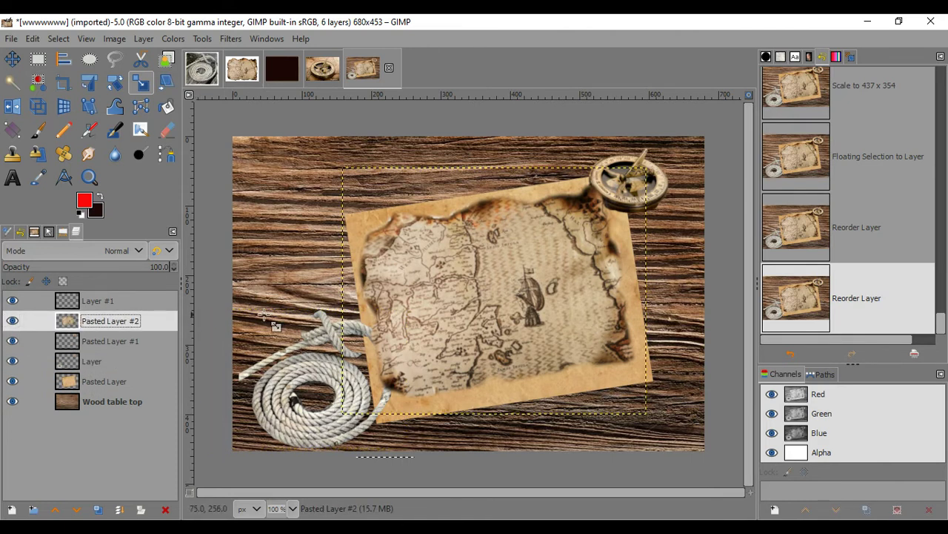
pyautogui.moveTo(115, 326); pyautogui.dragTo(106, 371)
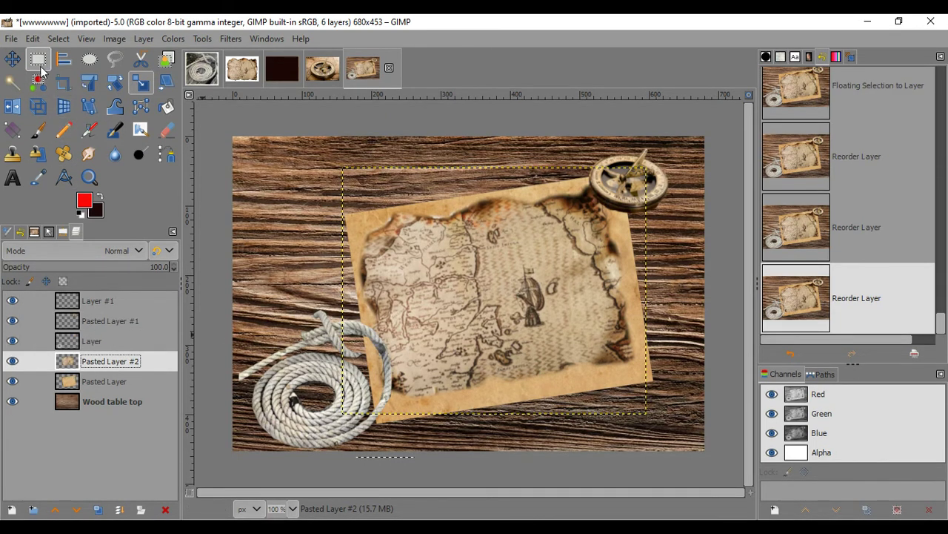
# Nudge the rope layer slightly down and scale it up to 361 x 251 pixels so it overlaps the paper.
pyautogui.click(101, 343)
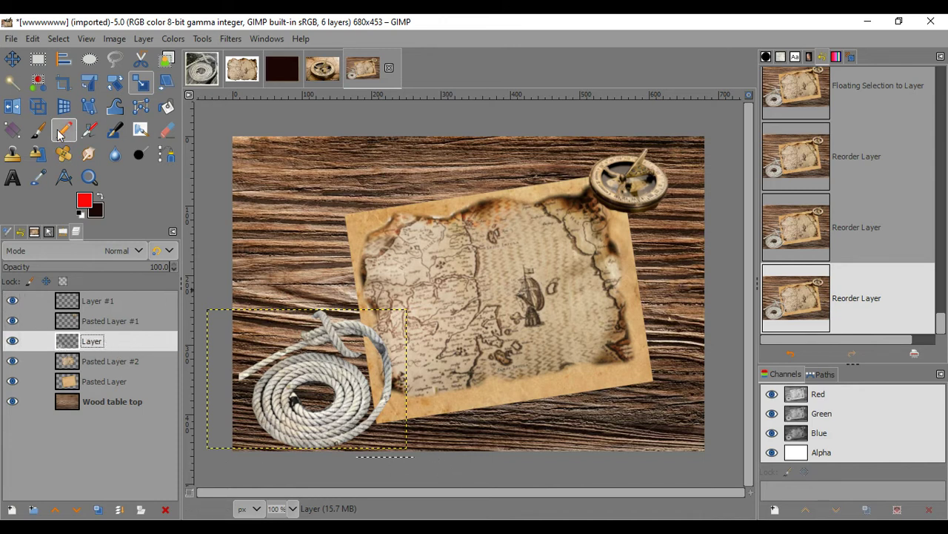
pyautogui.click(13, 61)
pyautogui.moveTo(312, 367); pyautogui.dragTo(344, 358)
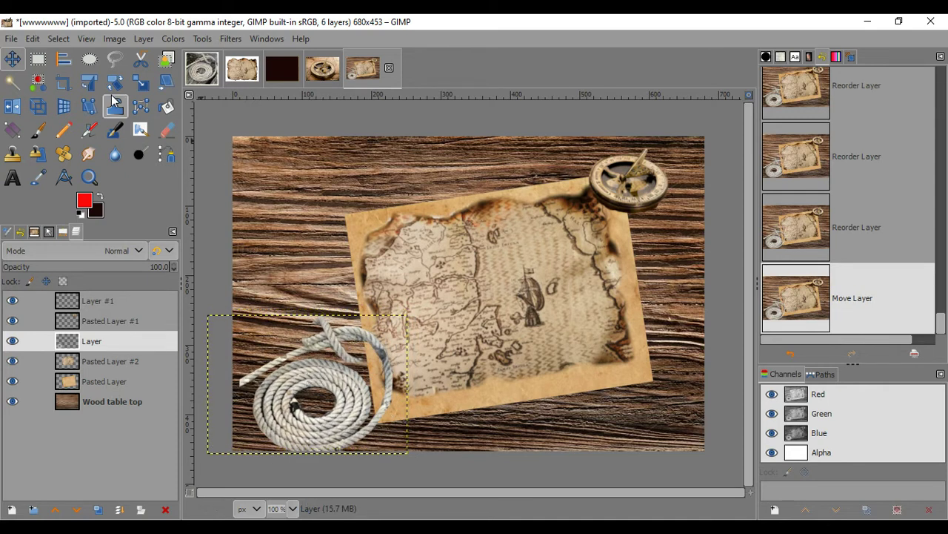
pyautogui.click(141, 82)
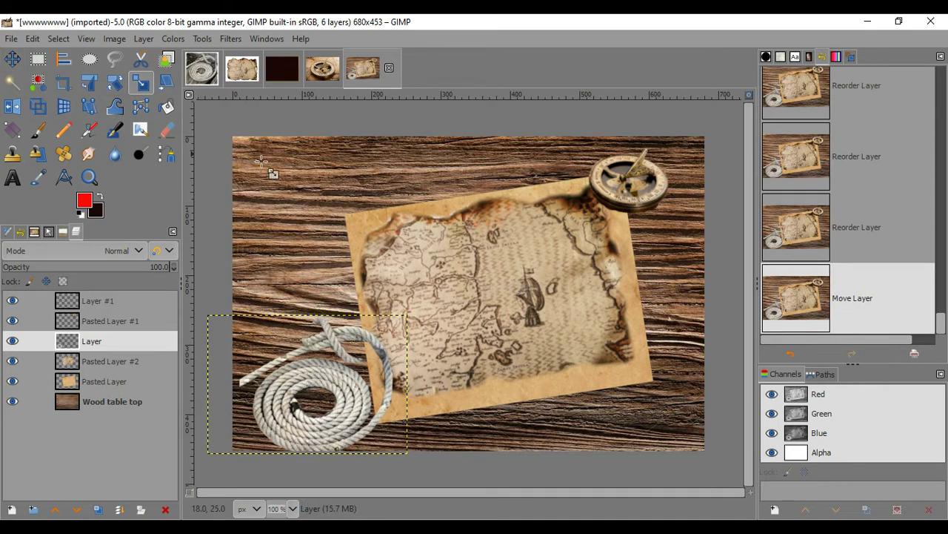
pyautogui.click(430, 413)
pyautogui.moveTo(408, 318); pyautogui.dragTo(456, 305)
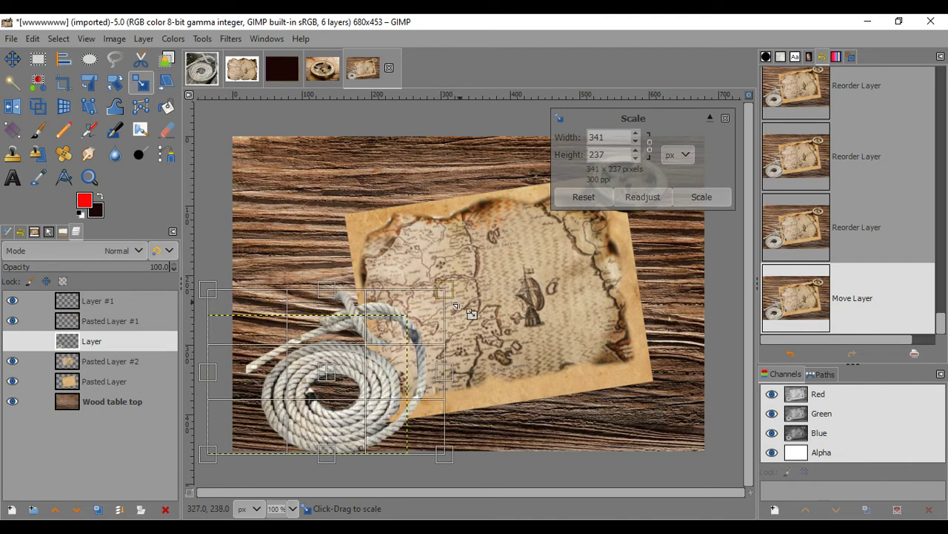
pyautogui.moveTo(366, 371)
pyautogui.mouseDown()
pyautogui.moveTo(355, 380)
pyautogui.moveTo(380, 364)
pyautogui.mouseUp()
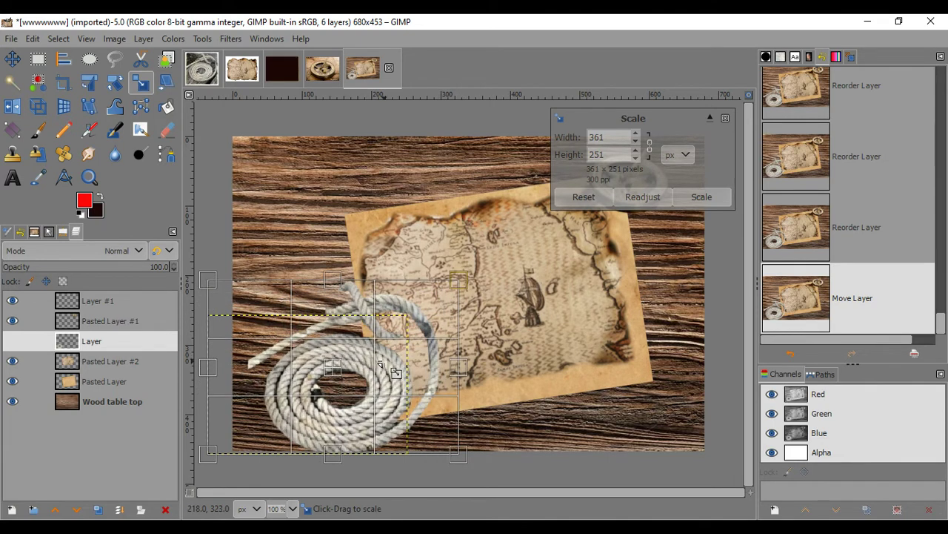
# Rotate the enlarged rope layer by 17.18 degrees about its center.
pyautogui.click(115, 83)
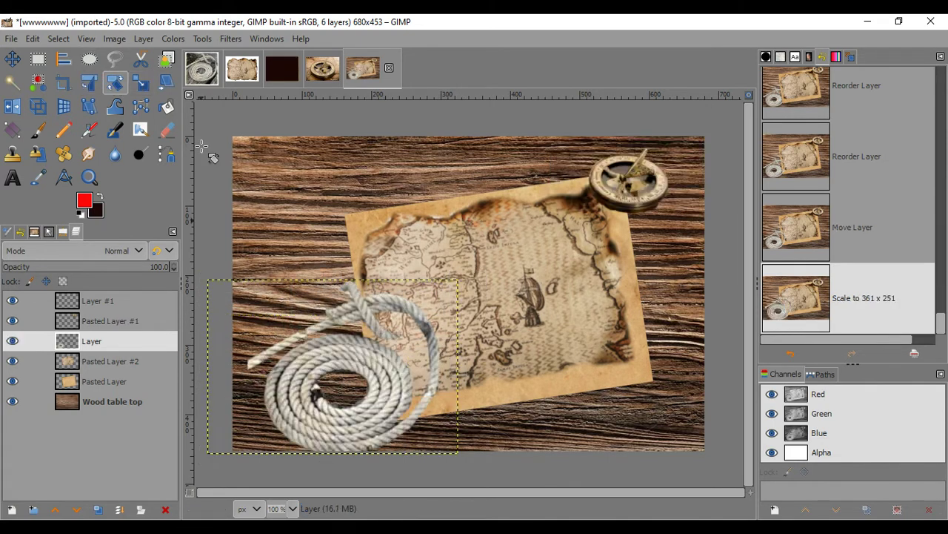
pyautogui.moveTo(446, 313); pyautogui.dragTo(385, 355)
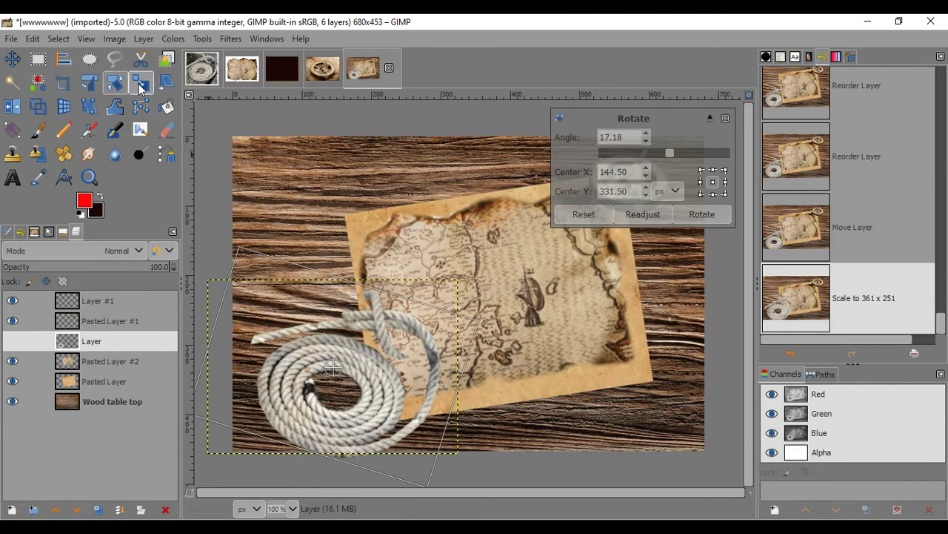
pyautogui.press('Return')
# Move the rope into the image's lower-left corner and shift the compass up and right over the paper's upper-right corner.
pyautogui.click(12, 59)
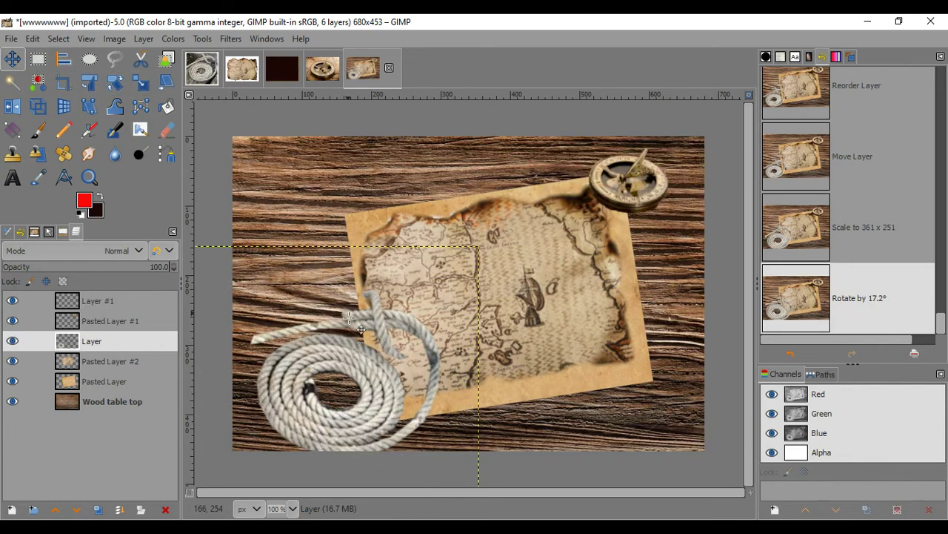
pyautogui.moveTo(353, 358); pyautogui.dragTo(304, 366)
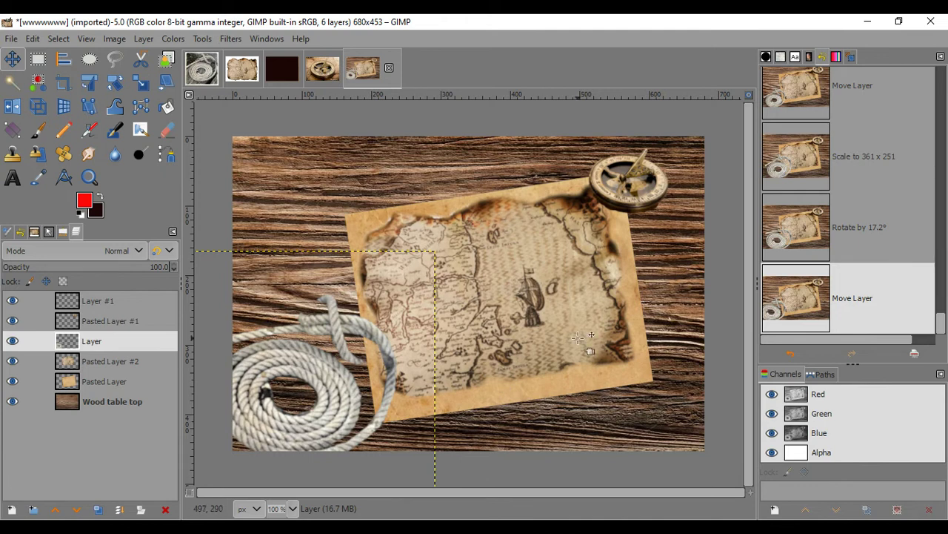
pyautogui.click(121, 324)
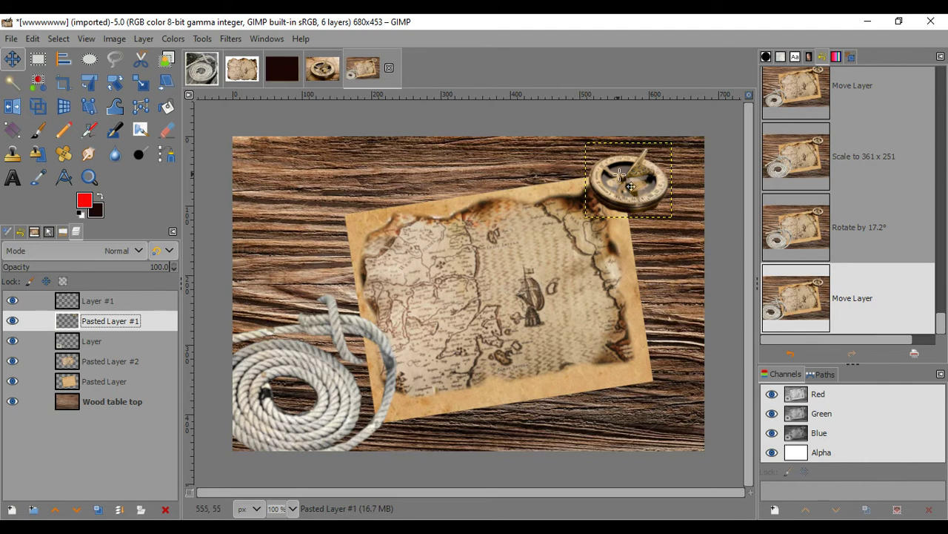
pyautogui.moveTo(630, 198); pyautogui.dragTo(646, 191)
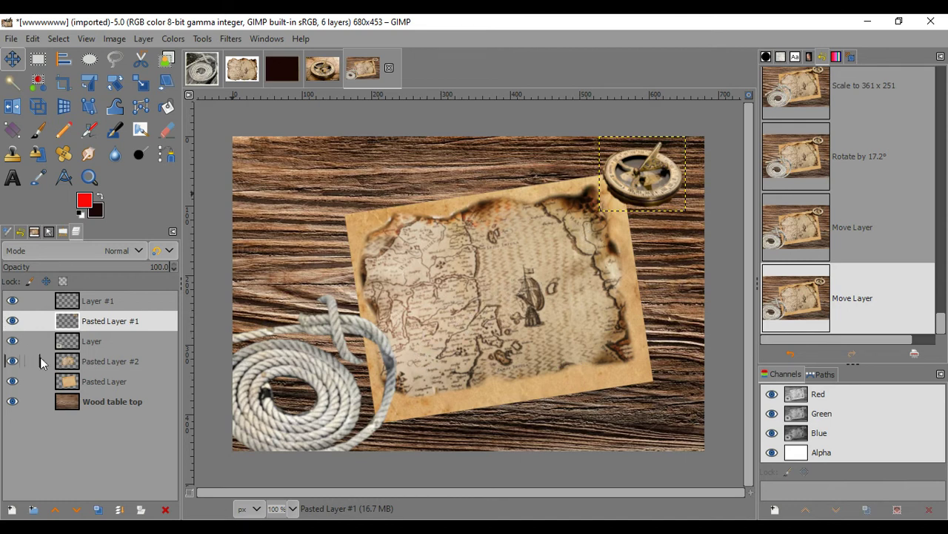
# On Layer #1, paint a winding dashed red route with the Paintbrush from the map's lower right, around the ship, to its lower left.
pyautogui.click(112, 300)
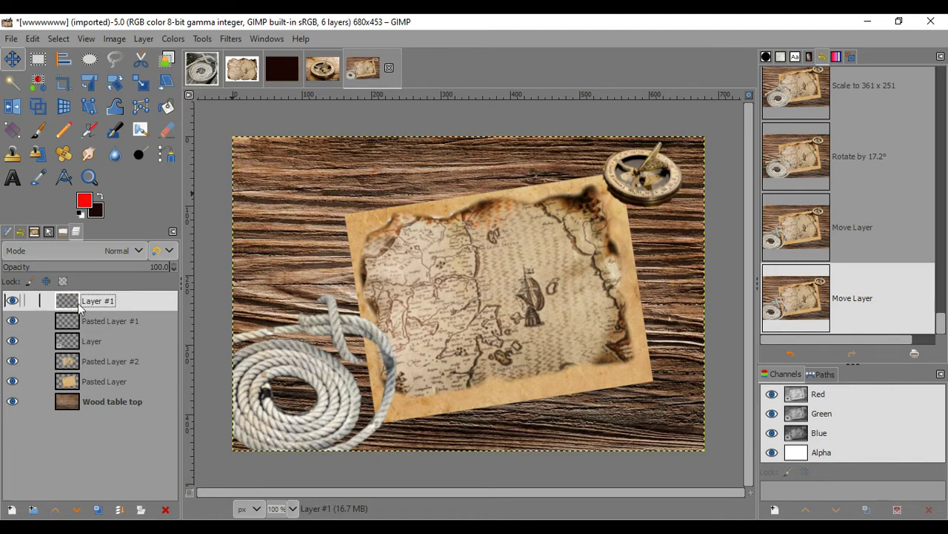
pyautogui.click(38, 130)
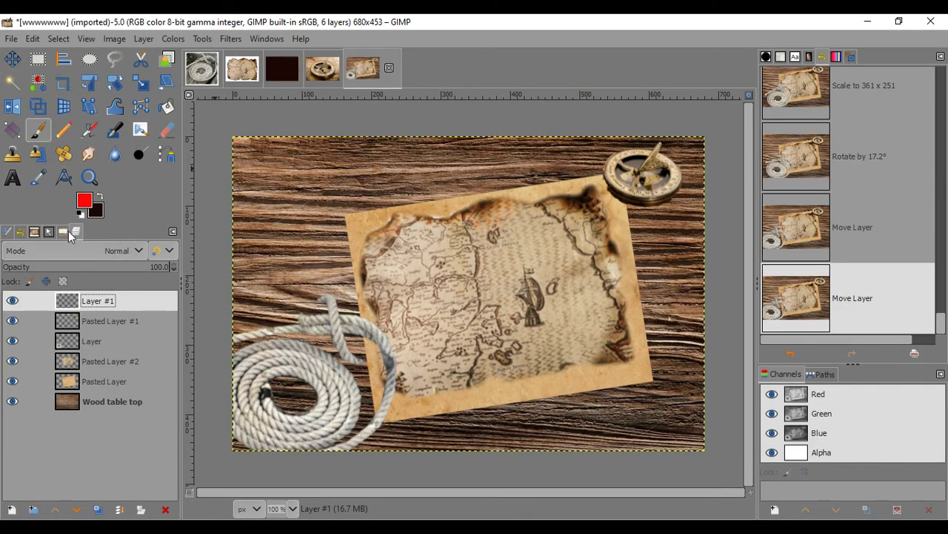
pyautogui.click(65, 232)
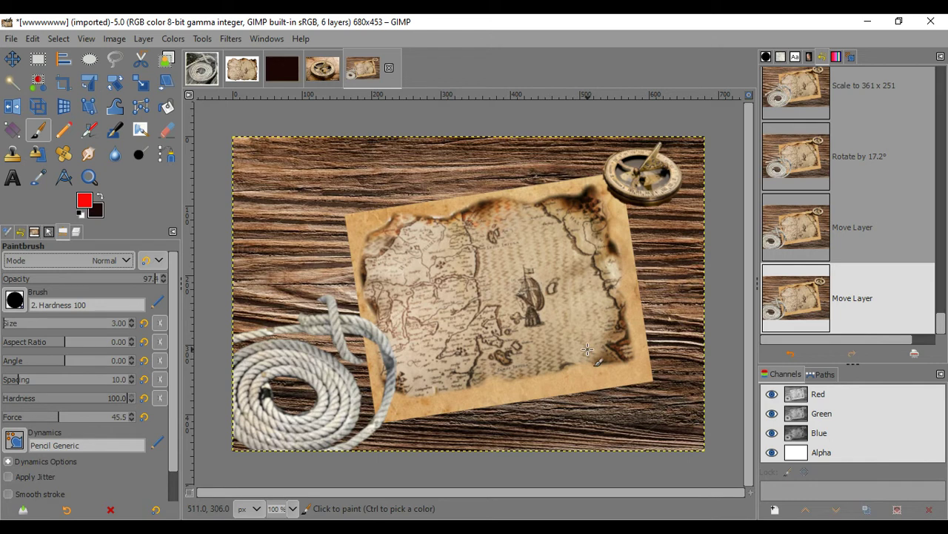
pyautogui.scroll(1, 592, 349)
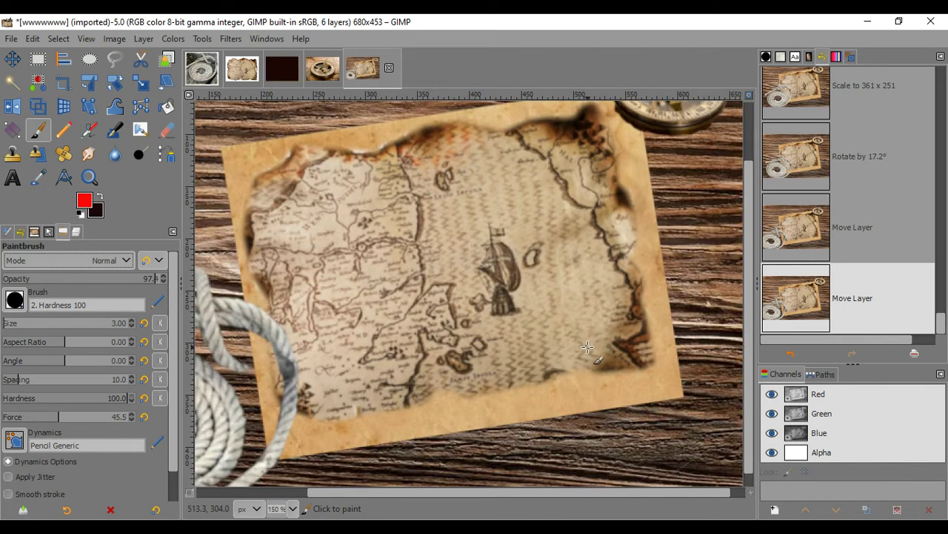
pyautogui.moveTo(579, 346); pyautogui.dragTo(596, 295)
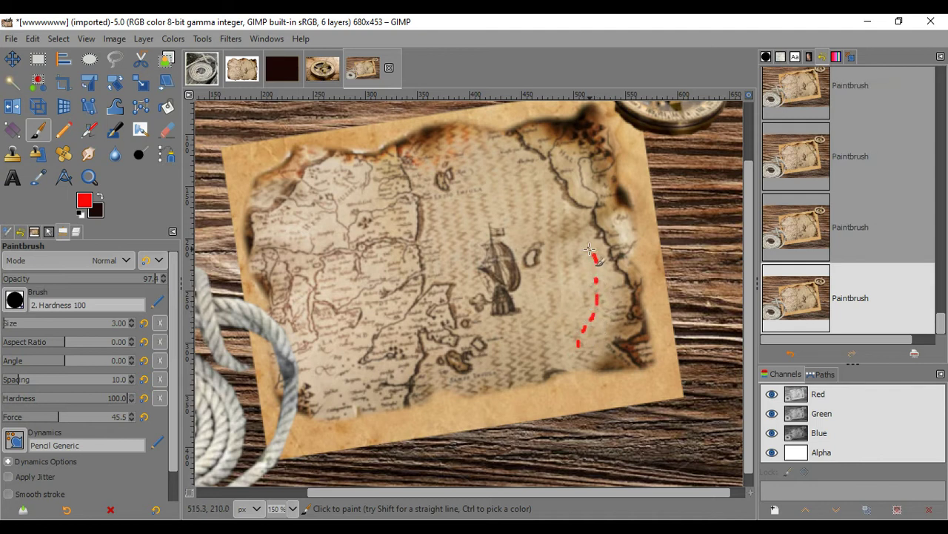
pyautogui.moveTo(589, 246)
pyautogui.mouseDown()
pyautogui.moveTo(586, 220)
pyautogui.moveTo(569, 209)
pyautogui.moveTo(572, 157)
pyautogui.moveTo(536, 136)
pyautogui.moveTo(507, 137)
pyautogui.moveTo(494, 175)
pyautogui.mouseUp()
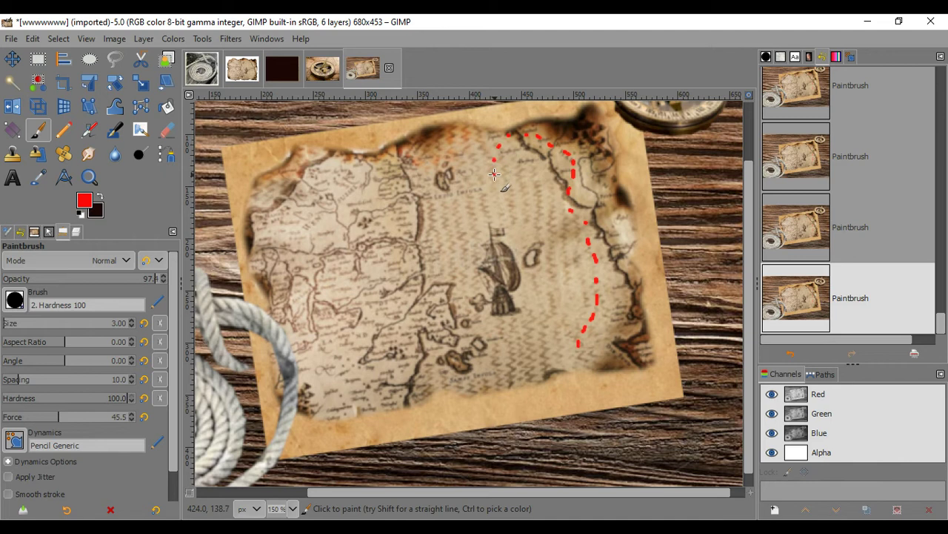
pyautogui.click(511, 189)
pyautogui.click(521, 198)
pyautogui.click(531, 211)
pyautogui.click(542, 220)
pyautogui.moveTo(552, 249); pyautogui.dragTo(532, 270)
pyautogui.click(546, 266)
pyautogui.click(522, 257)
pyautogui.click(514, 238)
pyautogui.click(507, 215)
pyautogui.click(489, 199)
pyautogui.click(480, 180)
pyautogui.click(467, 171)
pyautogui.click(449, 165)
pyautogui.click(432, 164)
pyautogui.click(425, 184)
pyautogui.click(433, 202)
pyautogui.click(447, 216)
pyautogui.click(457, 228)
pyautogui.click(461, 237)
pyautogui.click(463, 259)
pyautogui.click(464, 271)
pyautogui.click(463, 282)
pyautogui.click(464, 295)
pyautogui.click(465, 305)
pyautogui.click(472, 317)
pyautogui.click(486, 329)
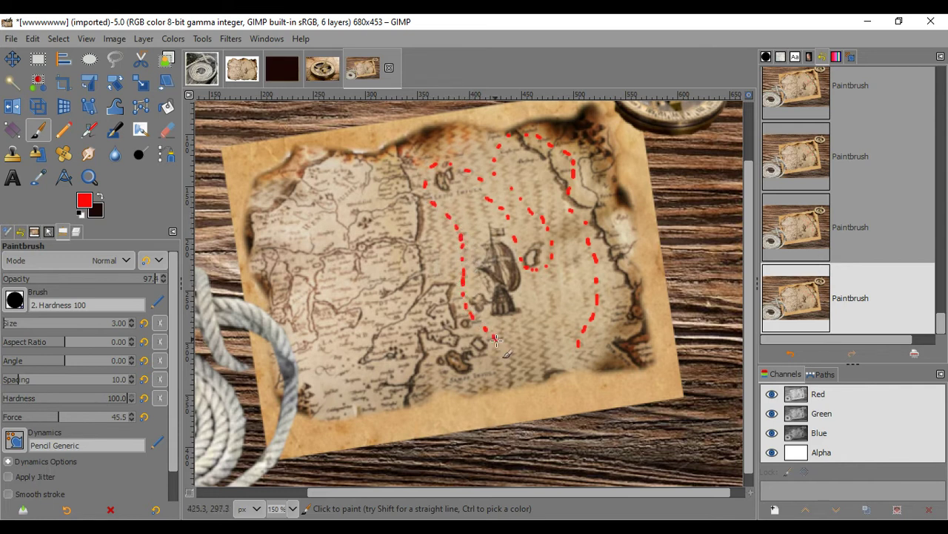
pyautogui.click(503, 361)
pyautogui.click(492, 374)
pyautogui.click(478, 379)
pyautogui.click(465, 381)
pyautogui.click(450, 383)
pyautogui.click(434, 382)
pyautogui.click(421, 380)
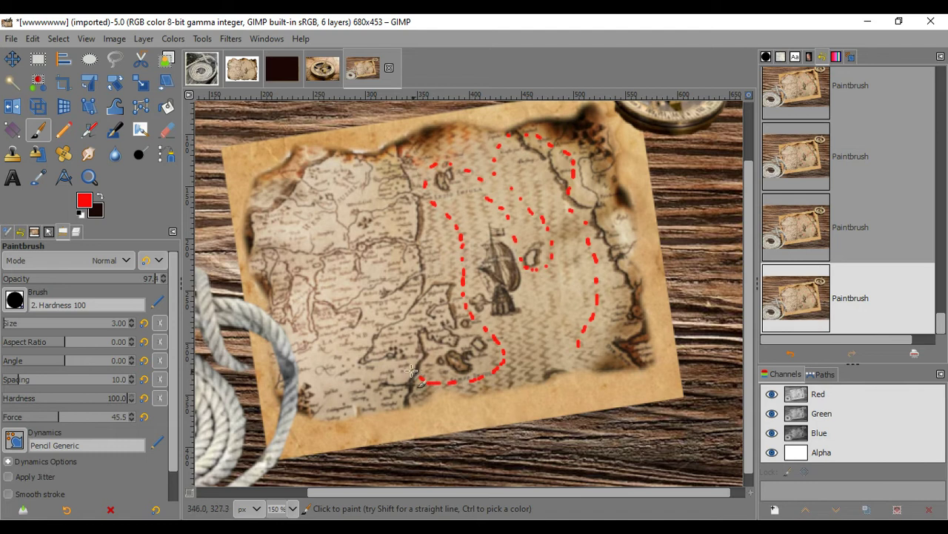
pyautogui.click(406, 338)
pyautogui.click(412, 323)
pyautogui.click(409, 290)
pyautogui.click(409, 275)
pyautogui.click(408, 261)
pyautogui.click(406, 246)
pyautogui.click(404, 234)
pyautogui.click(398, 223)
pyautogui.click(391, 210)
pyautogui.click(384, 203)
pyautogui.click(374, 198)
pyautogui.click(362, 198)
pyautogui.click(348, 198)
pyautogui.click(333, 198)
pyautogui.click(320, 198)
pyautogui.click(309, 203)
pyautogui.click(301, 213)
pyautogui.click(295, 227)
pyautogui.click(291, 241)
pyautogui.click(291, 256)
pyautogui.click(294, 270)
pyautogui.click(302, 281)
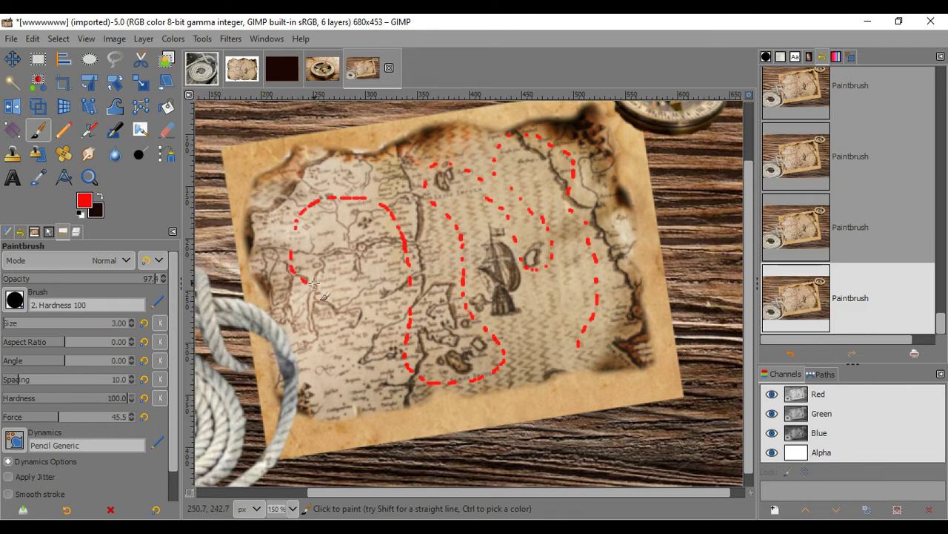
pyautogui.click(316, 286)
pyautogui.click(330, 291)
pyautogui.click(345, 299)
pyautogui.click(355, 311)
pyautogui.click(361, 321)
pyautogui.click(363, 332)
pyautogui.click(360, 343)
pyautogui.click(355, 354)
pyautogui.click(347, 362)
pyautogui.click(341, 368)
pyautogui.click(339, 372)
# Paint a red X at the route's lower-left end and a red arrow pointing to its start at the map's lower-right edge.
pyautogui.moveTo(330, 392)
pyautogui.mouseDown()
pyautogui.moveTo(350, 405)
pyautogui.moveTo(330, 405)
pyautogui.mouseUp()
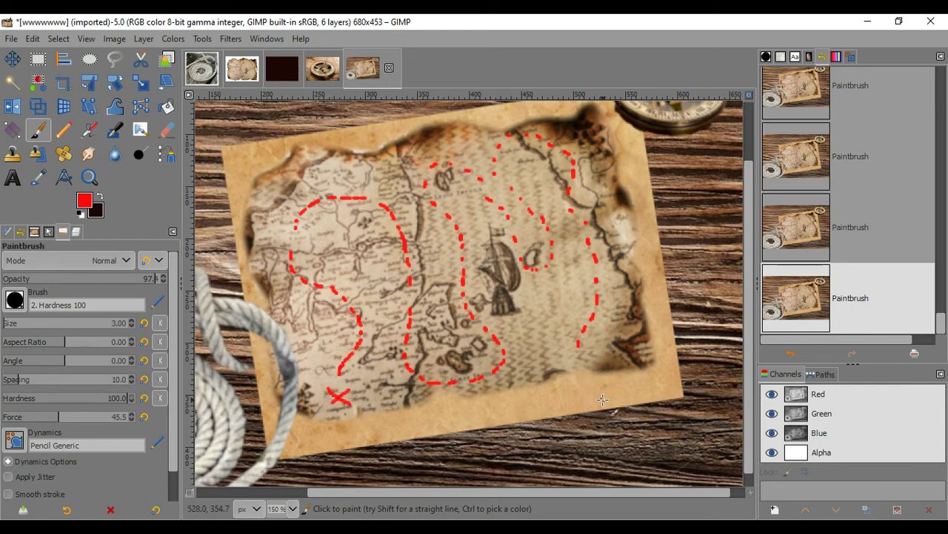
pyautogui.moveTo(597, 397)
pyautogui.mouseDown()
pyautogui.moveTo(577, 364)
pyautogui.moveTo(587, 372)
pyautogui.mouseUp()
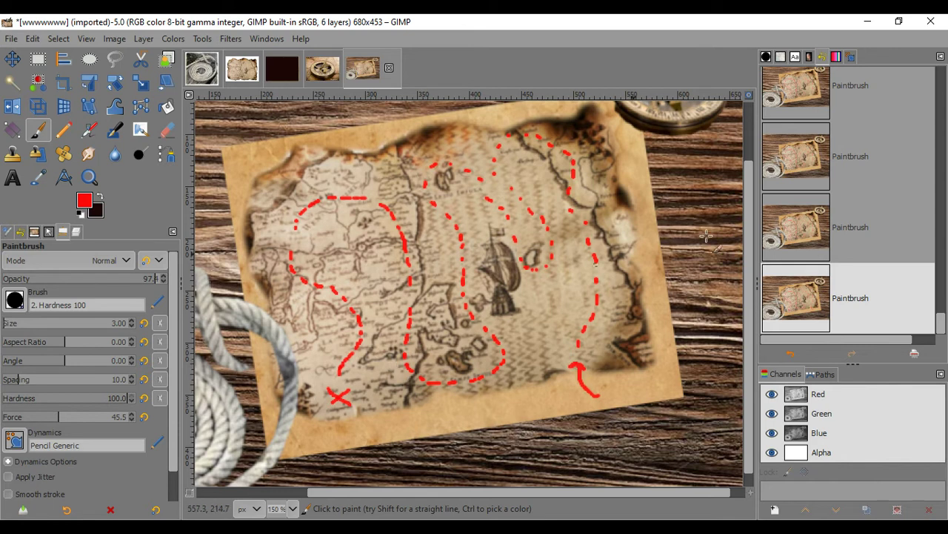
pyautogui.scroll(-3, 534, 215)
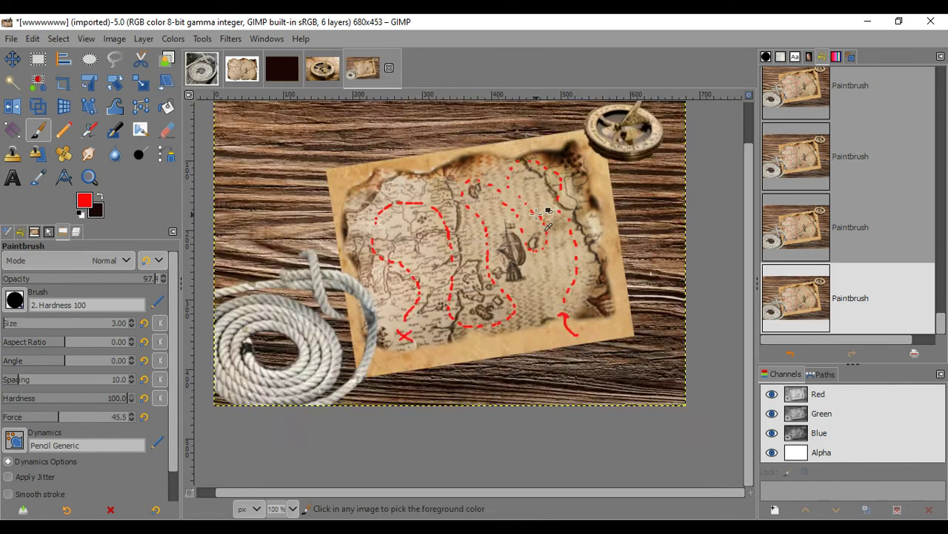
pyautogui.scroll(3, 536, 215)
pyautogui.scroll(-1, 539, 215)
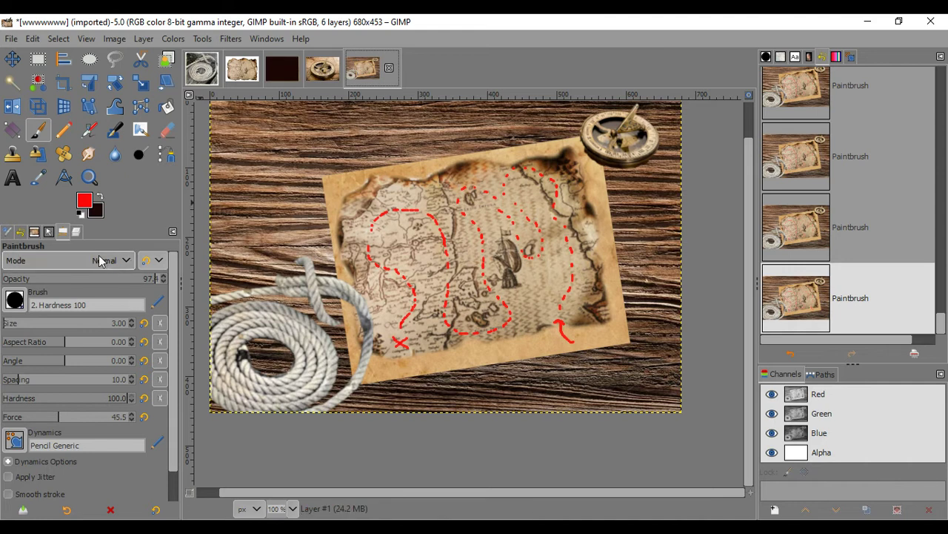
# Select the Wood table top layer, revert the image to its Rename Layer history state, and restore the latest Paintbrush state.
pyautogui.click(75, 232)
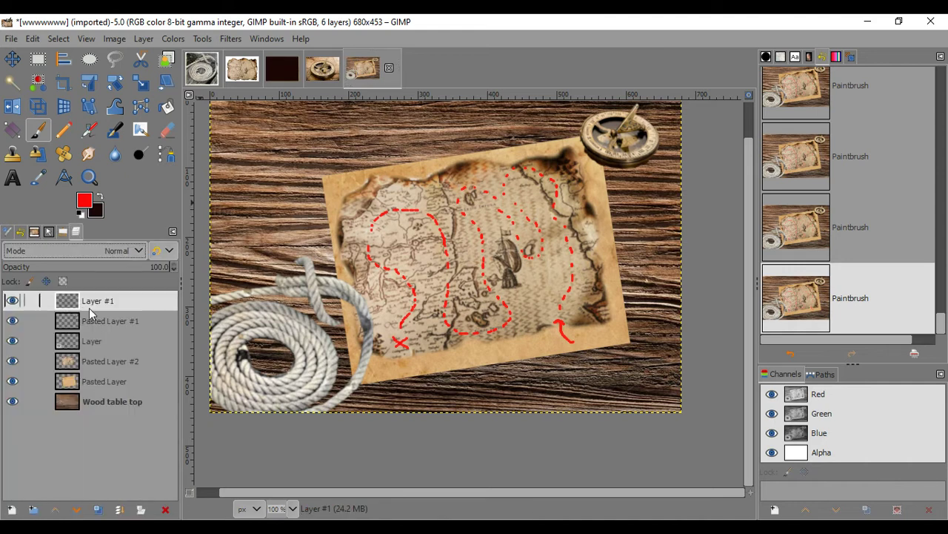
pyautogui.click(117, 400)
pyautogui.moveTo(942, 317); pyautogui.dragTo(942, 74)
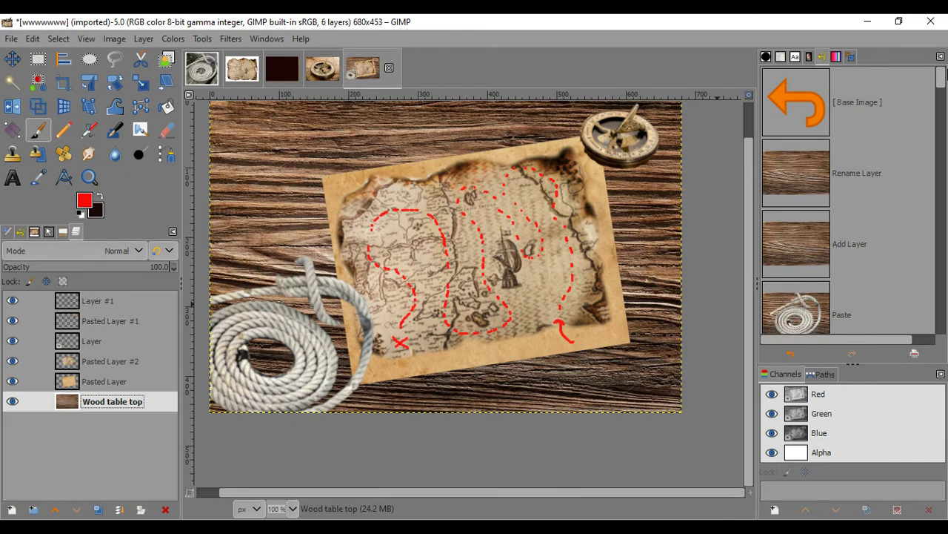
pyautogui.click(808, 163)
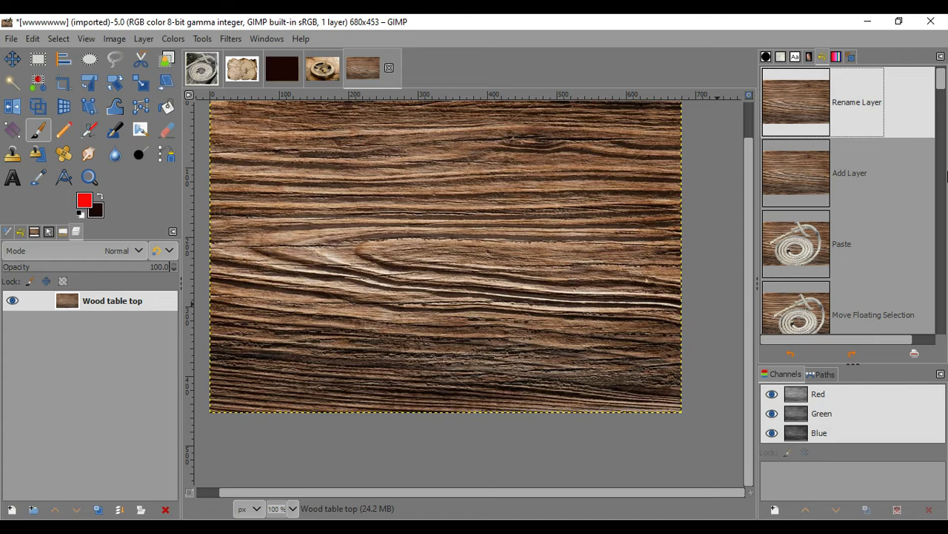
pyautogui.moveTo(941, 83); pyautogui.dragTo(939, 335)
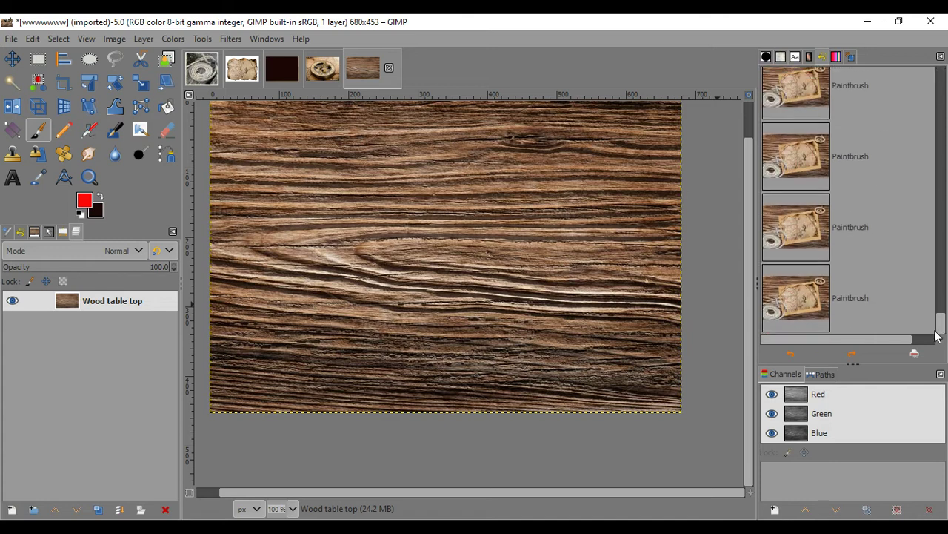
pyautogui.click(830, 304)
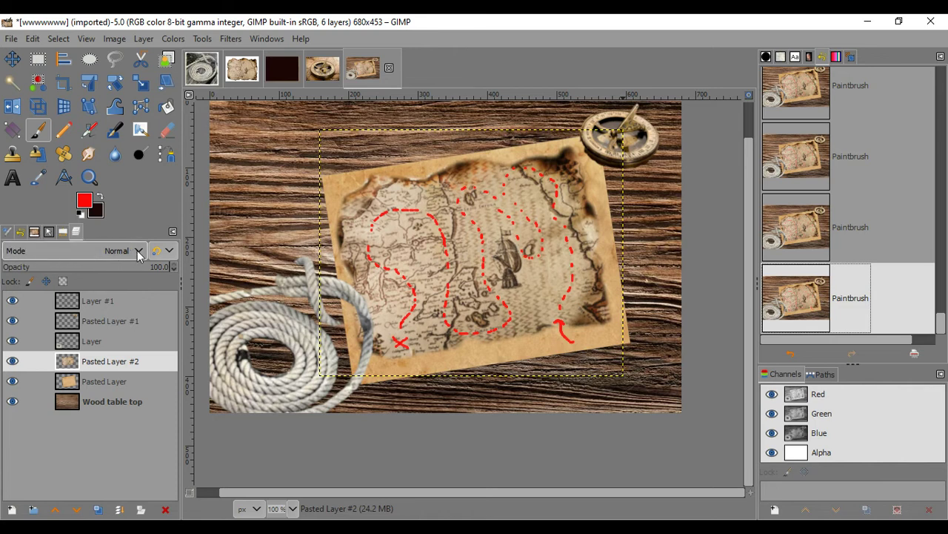
# Go through the wood table top, old paper and rope layers and make the map layer active.
pyautogui.click(122, 401)
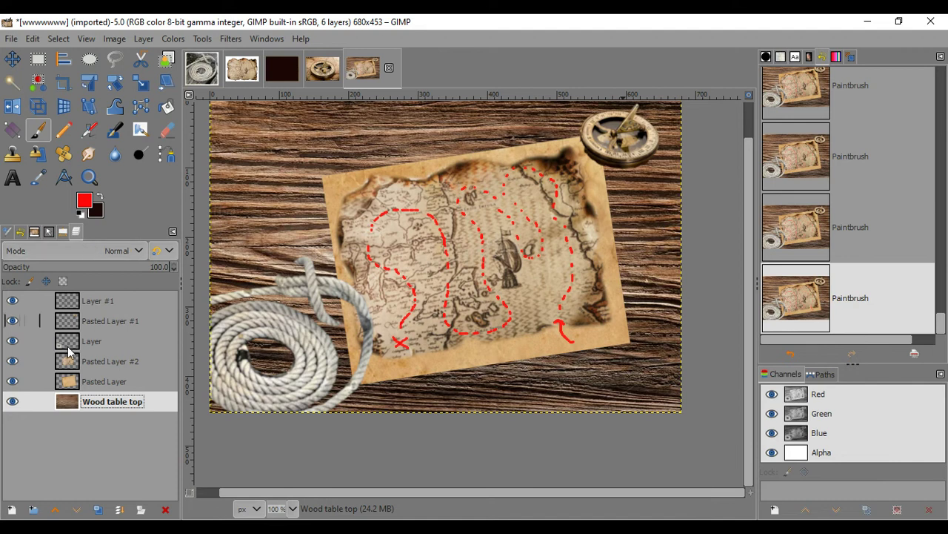
pyautogui.click(100, 391)
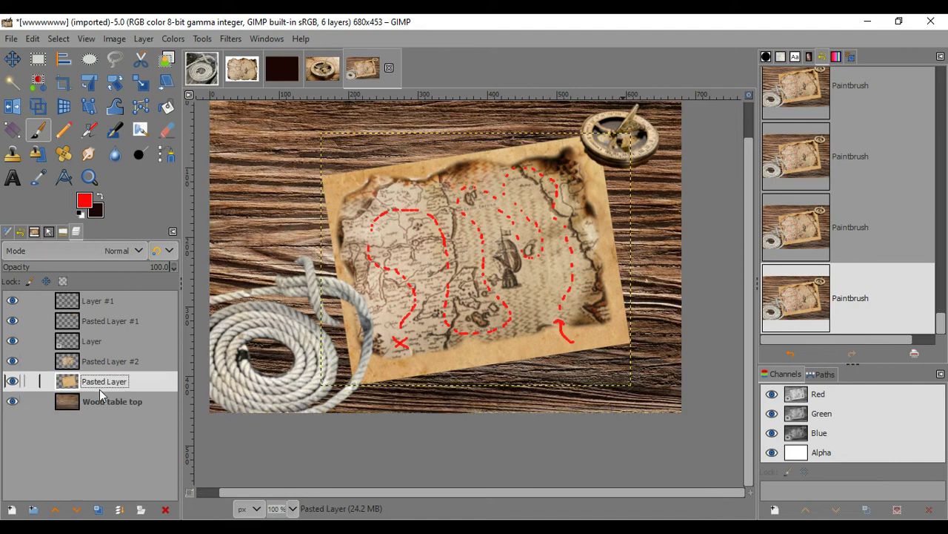
pyautogui.click(116, 348)
pyautogui.click(115, 366)
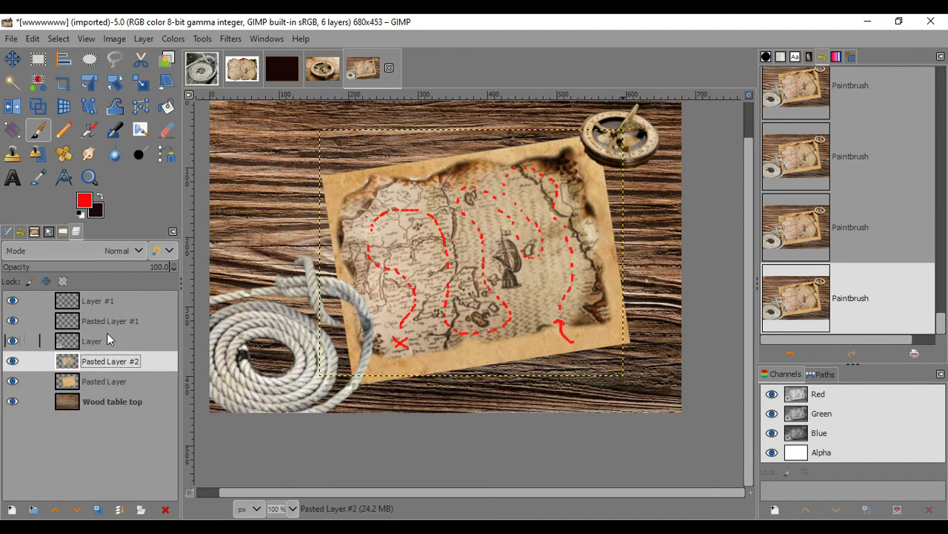
# Try the Lighten only blend mode on the map layer.
pyautogui.click(138, 251)
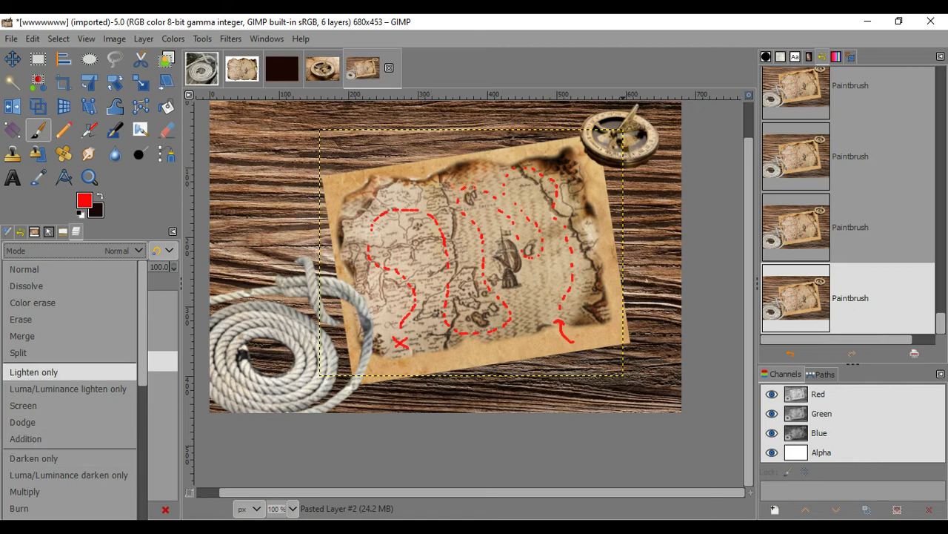
pyautogui.click(164, 304)
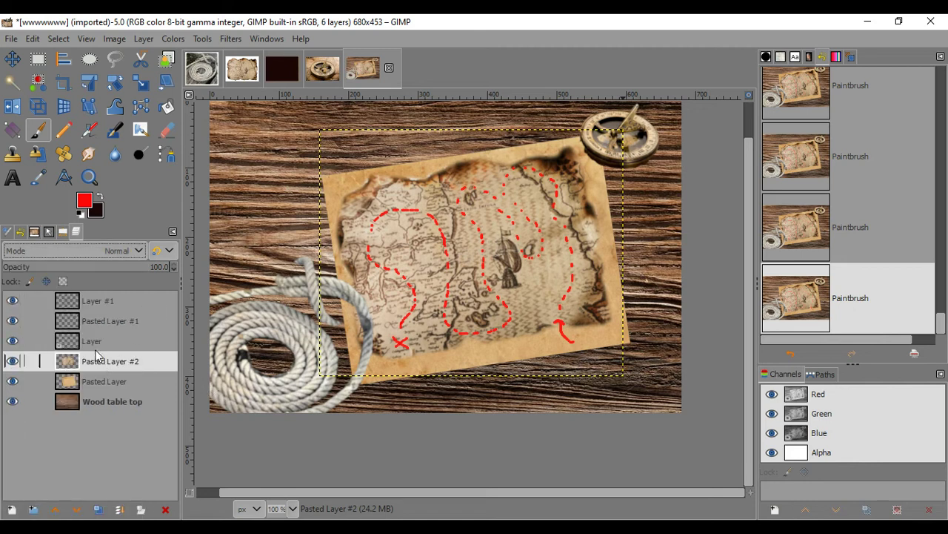
pyautogui.click(119, 251)
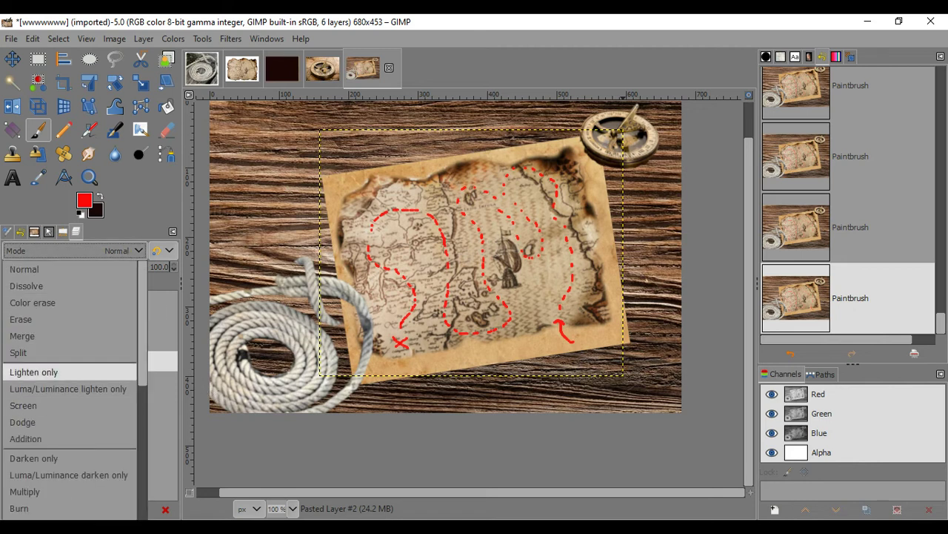
pyautogui.click(74, 372)
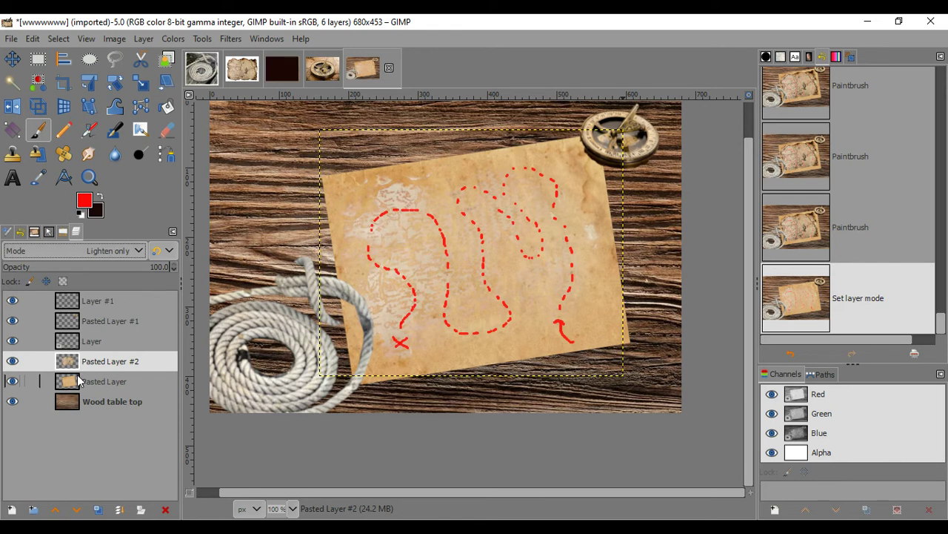
# Reduce the map layer's opacity to 66.5 and set its blend mode to Normal.
pyautogui.click(99, 266)
pyautogui.moveTo(99, 266); pyautogui.dragTo(119, 266)
pyautogui.click(138, 250)
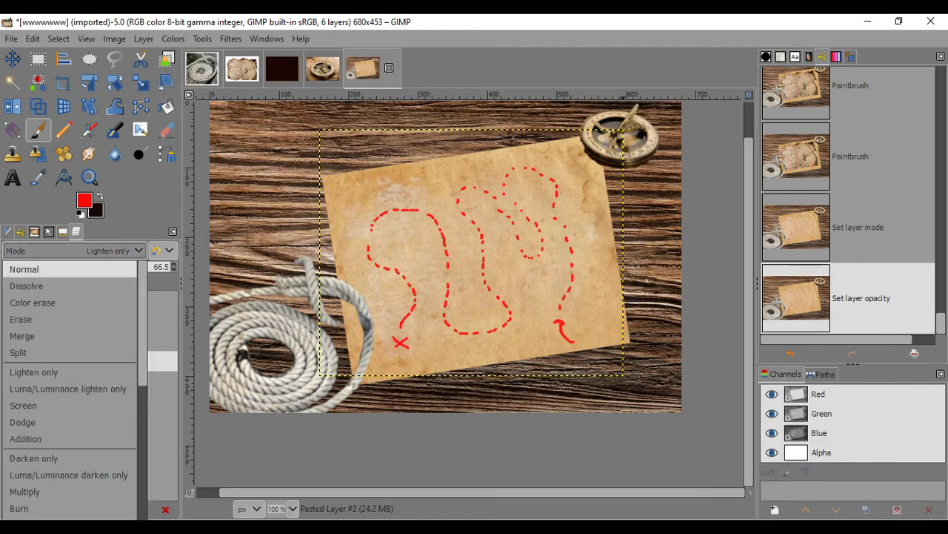
pyautogui.click(29, 269)
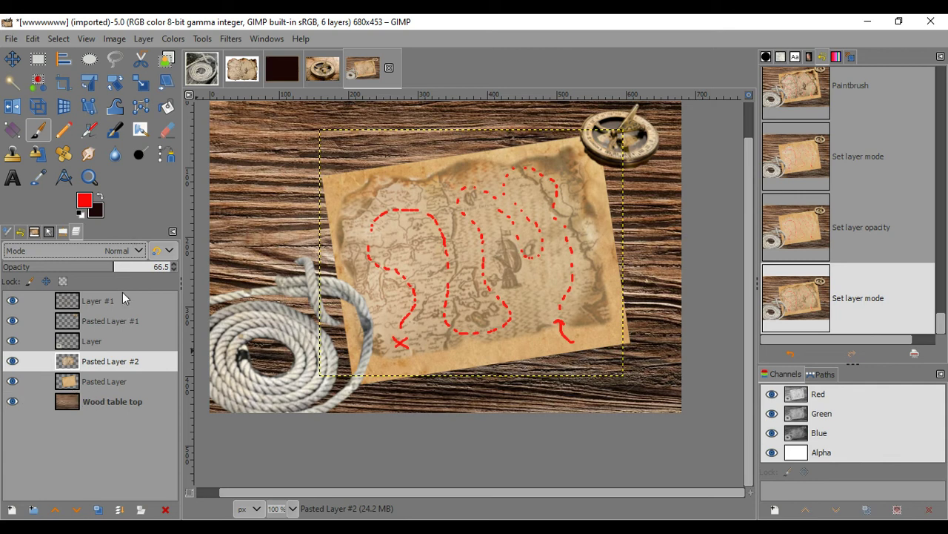
# Look through the blend modes available for the map layer, from Normal down past Hard mix.
pyautogui.click(75, 428)
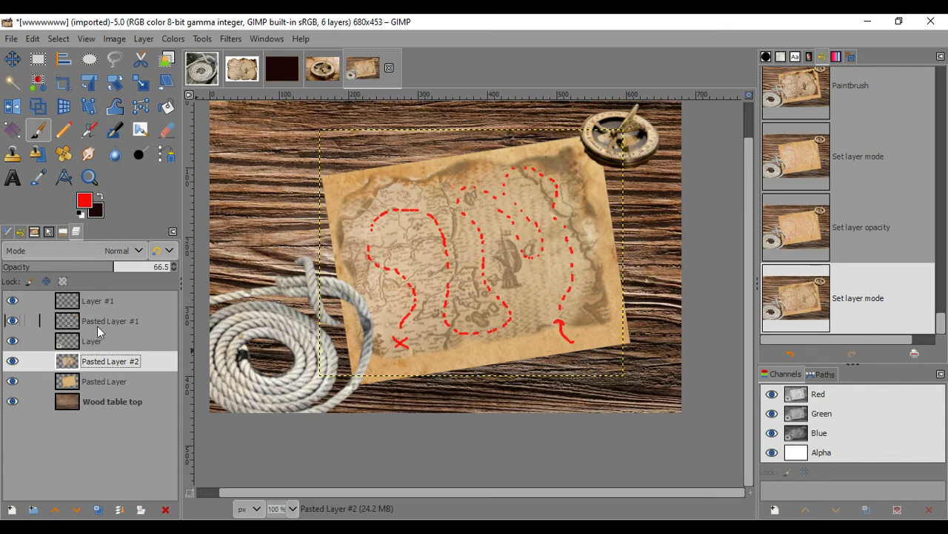
pyautogui.click(45, 250)
pyautogui.press('Down')
pyautogui.press('Down')
pyautogui.press('Down')
pyautogui.press('Down')
pyautogui.press('Down')
pyautogui.press('Down')
pyautogui.press('Down')
pyautogui.press('Down')
pyautogui.press('Down')
pyautogui.press('Down')
pyautogui.press('Down')
pyautogui.press('Down')
pyautogui.press('Down')
pyautogui.press('Down')
pyautogui.press('Down')
pyautogui.press('Down')
pyautogui.press('Down')
pyautogui.press('Down')
pyautogui.press('Down')
pyautogui.press('Down')
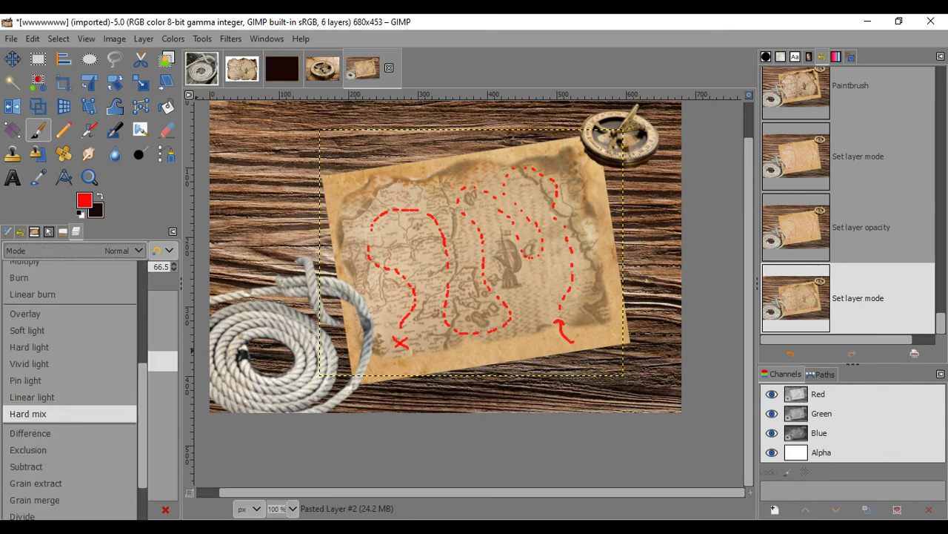
pyautogui.press('Down')
pyautogui.press('Down')
pyautogui.press('Down')
pyautogui.press('Down')
pyautogui.press('Up')
pyautogui.press('Up')
pyautogui.press('Down')
pyautogui.press('Escape')
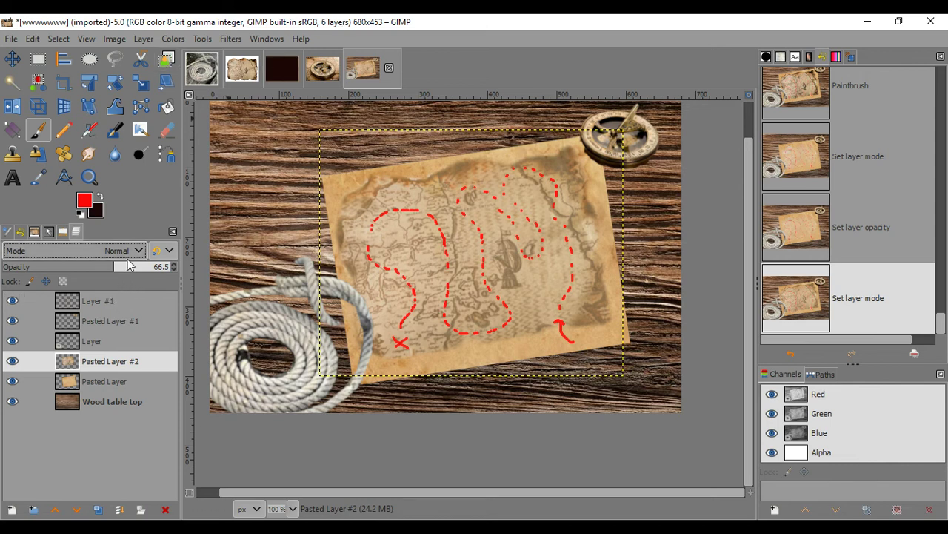
# Flatten the image, combining the map, paper, rope, compass and route layers with the wood table top.
pyautogui.click(233, 41)
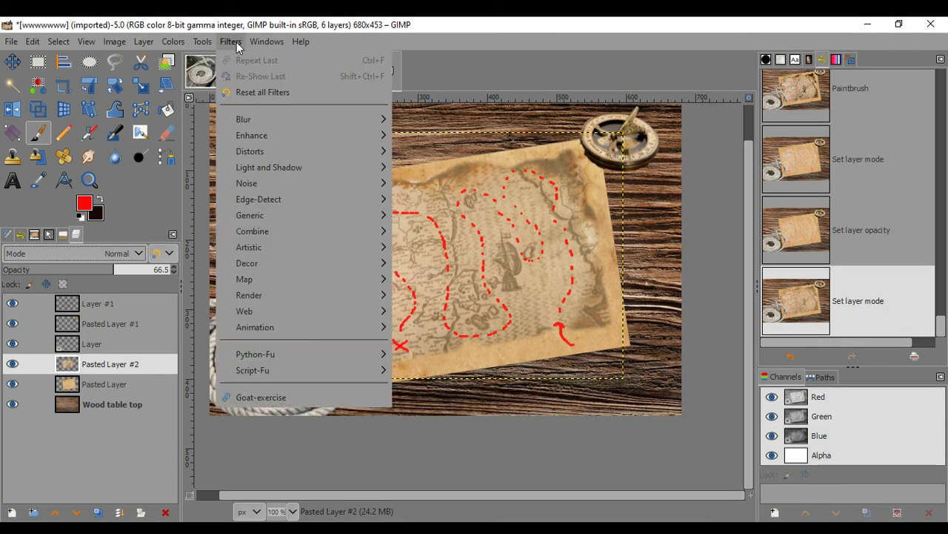
pyautogui.click(95, 419)
pyautogui.click(105, 403)
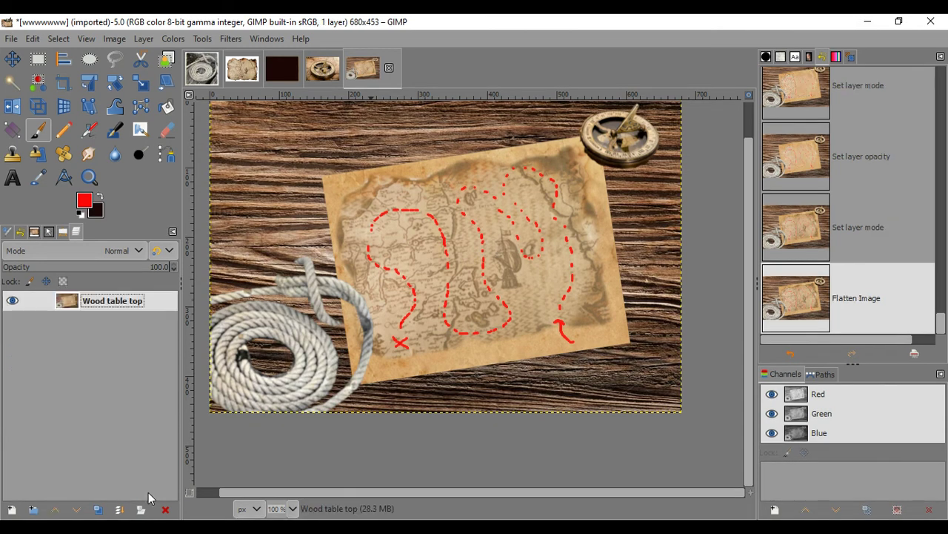
# Apply the artistic Apply Canvas filter to the flattened treasure-map image.
pyautogui.click(236, 41)
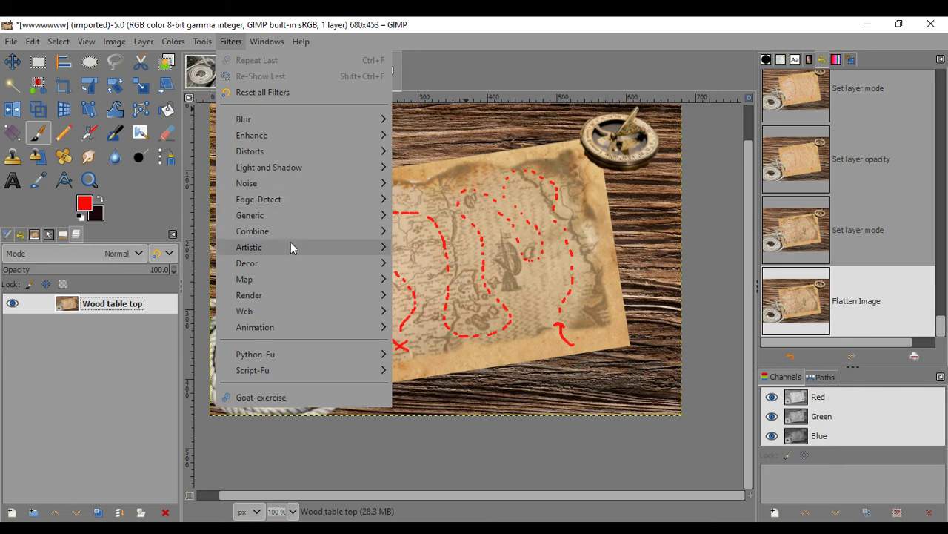
pyautogui.moveTo(290, 244)
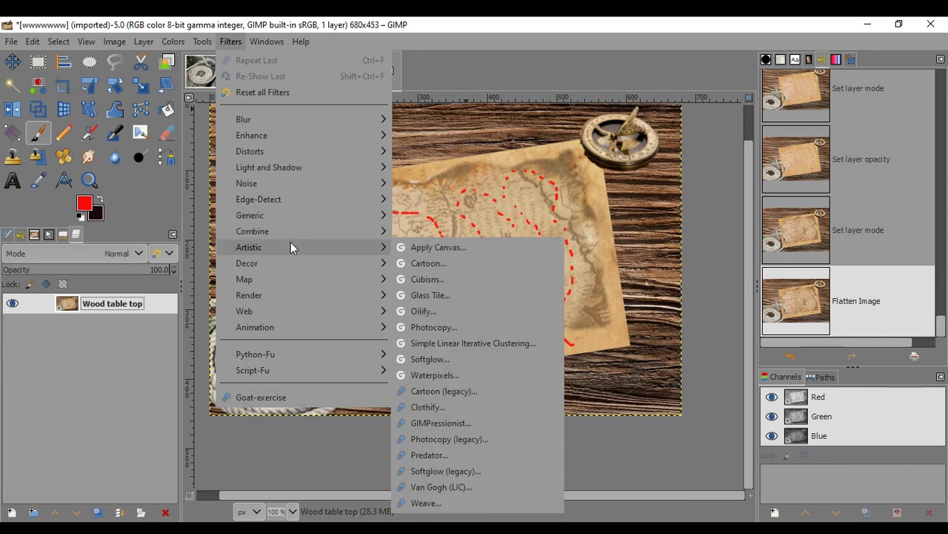
pyautogui.click(424, 247)
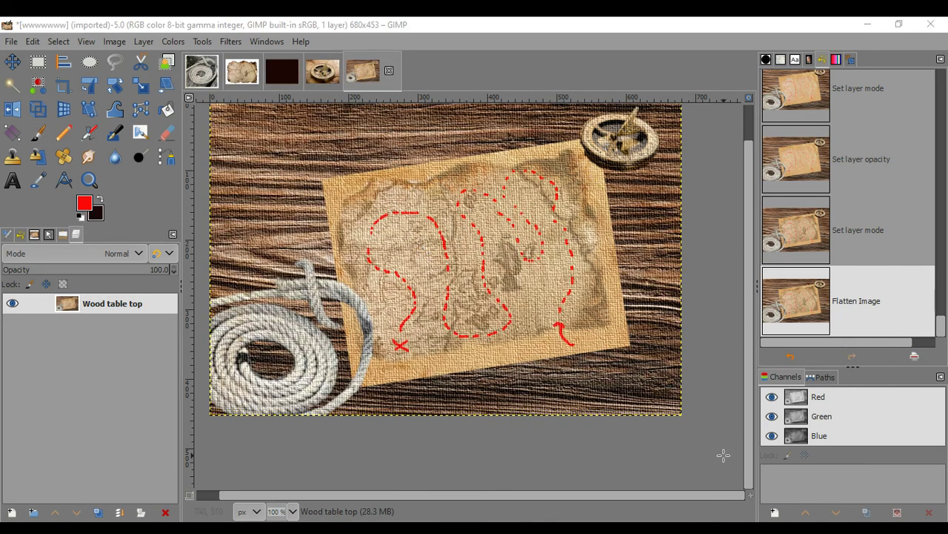